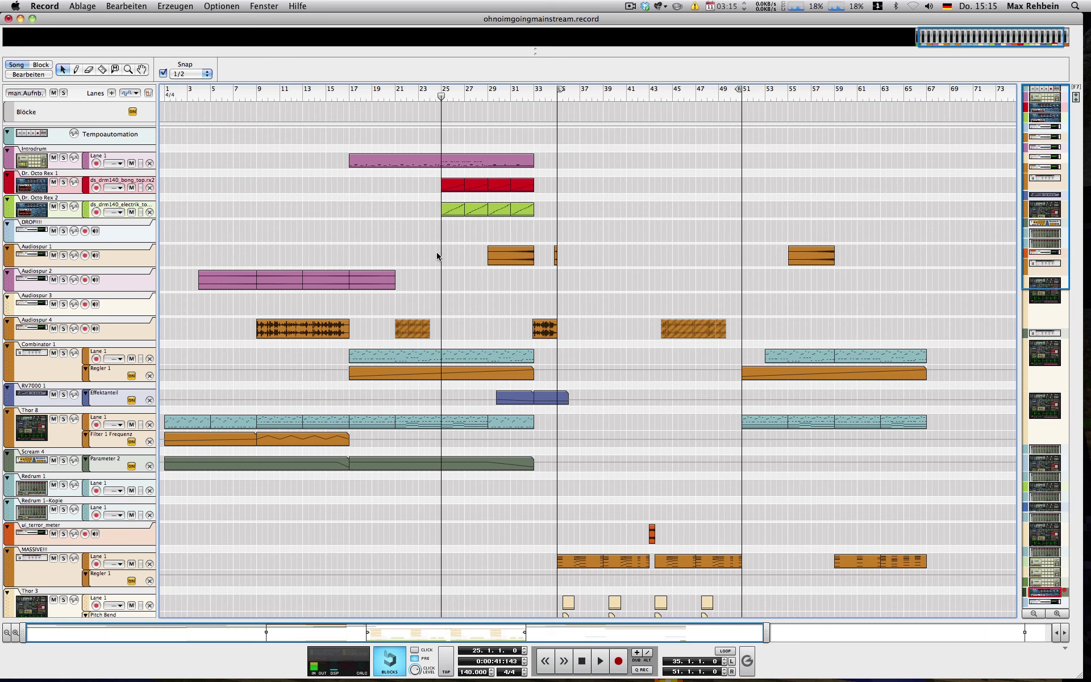
# Step: Play the song from bar 25 to bar 51 and set the playback position to bar 35
pyautogui.press('space')
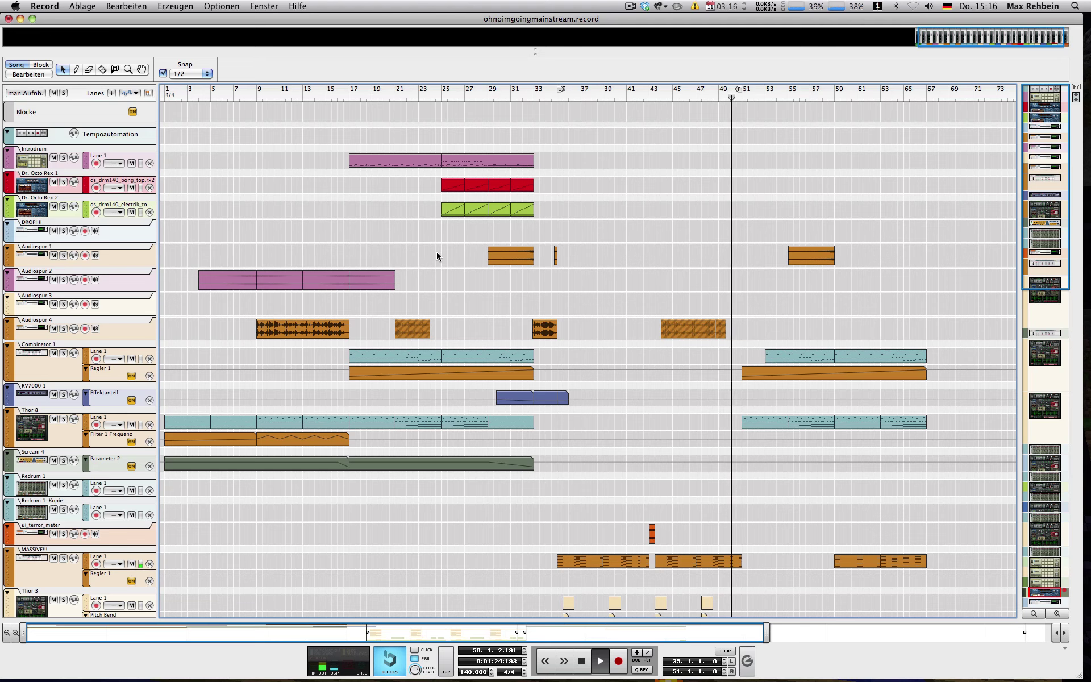
pyautogui.press('space')
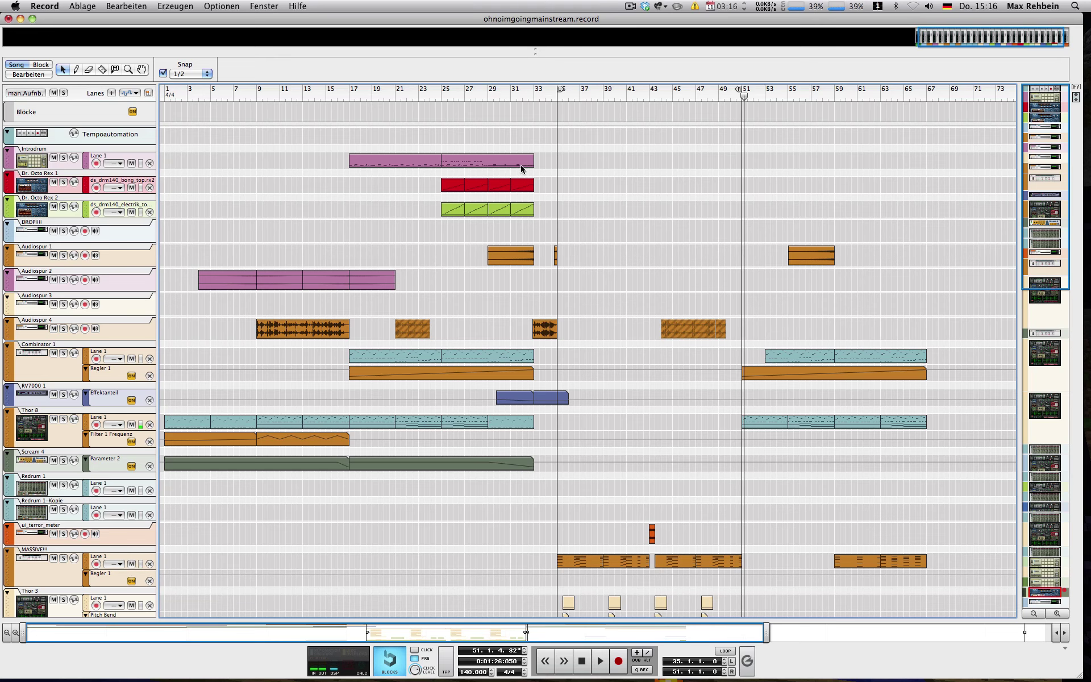
pyautogui.click(528, 95)
pyautogui.scroll(-10, 573, 145)
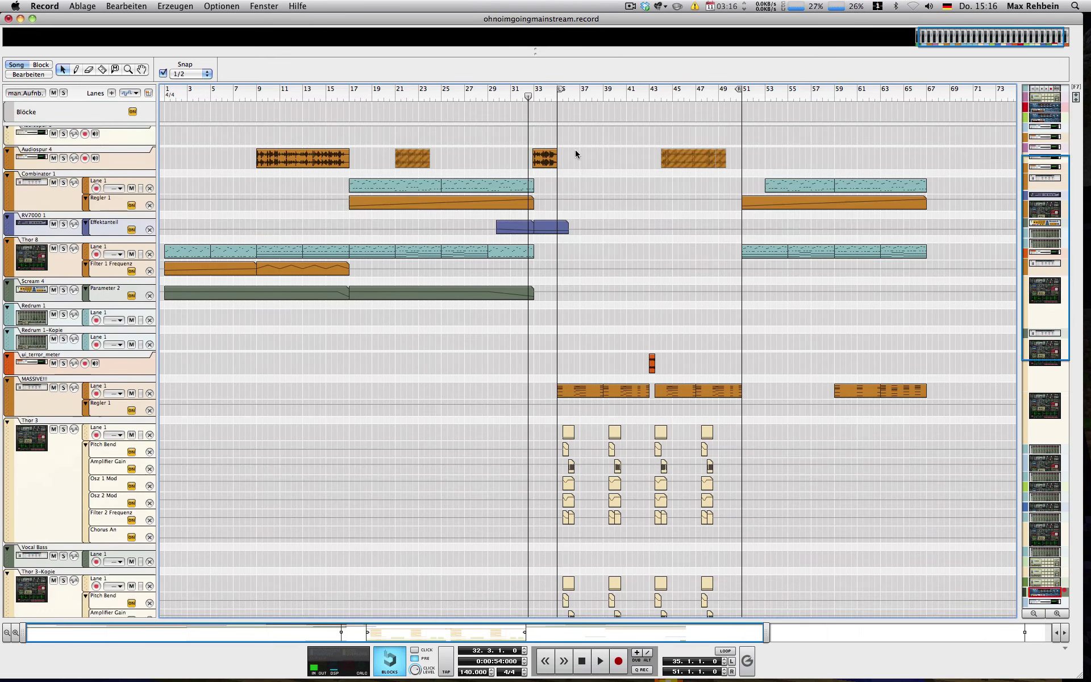
pyautogui.scroll(15, 572, 150)
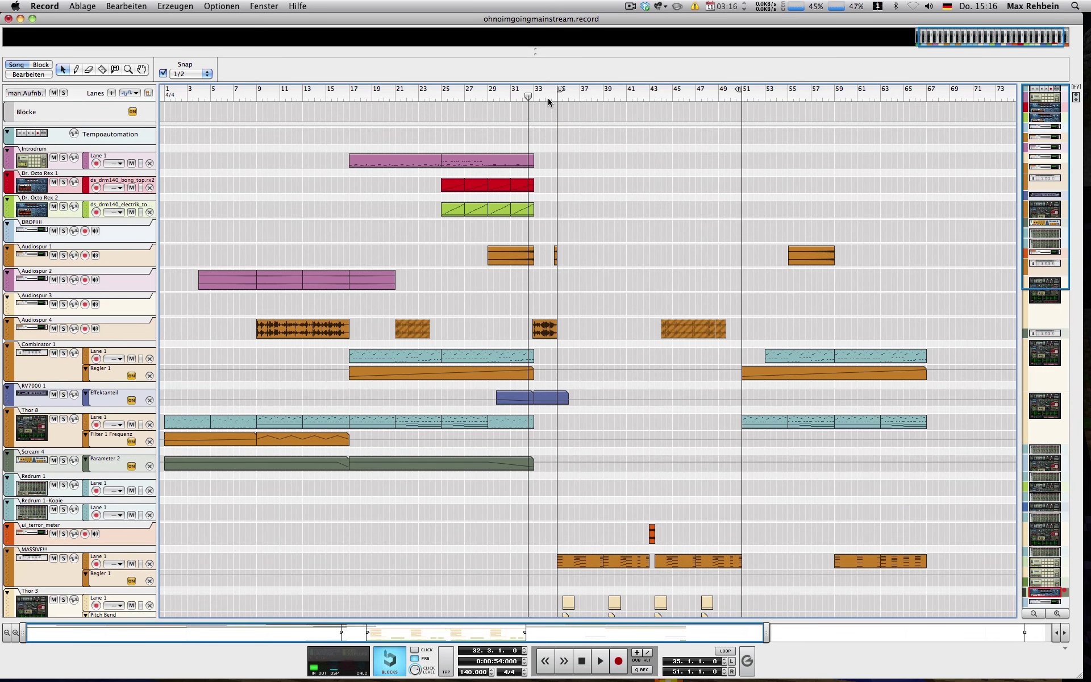
pyautogui.click(557, 97)
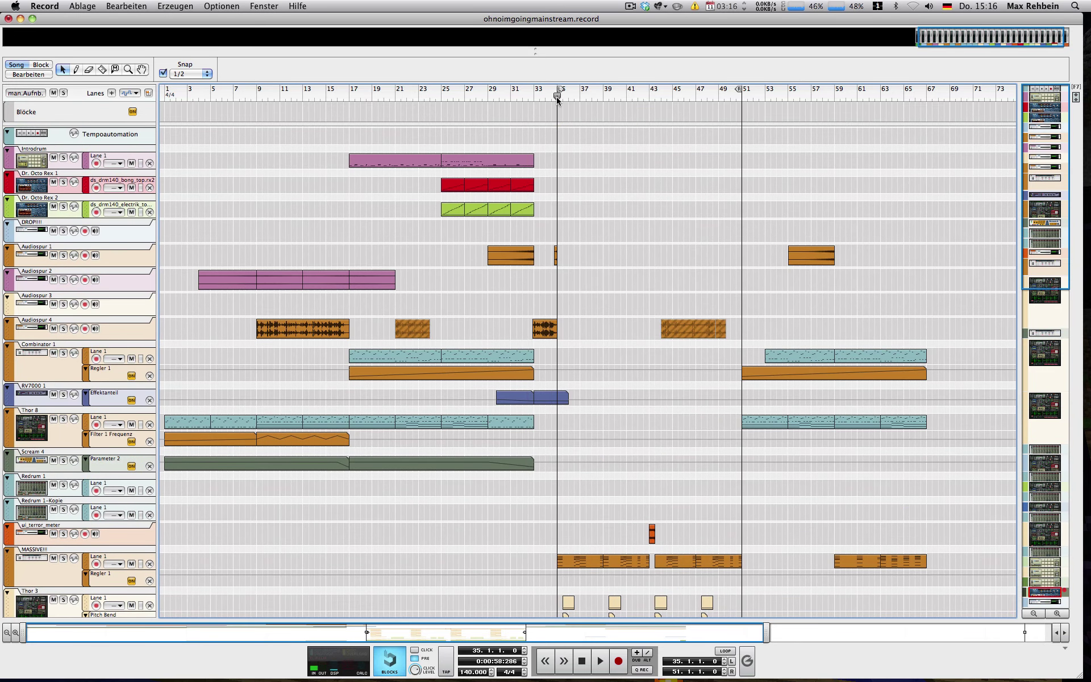
# Step: Solo the KICK, Kong 2, Ride and Dr. Octo Rex 3 tracks
pyautogui.scroll(-10, 534, 176)
pyautogui.scroll(-3, 521, 142)
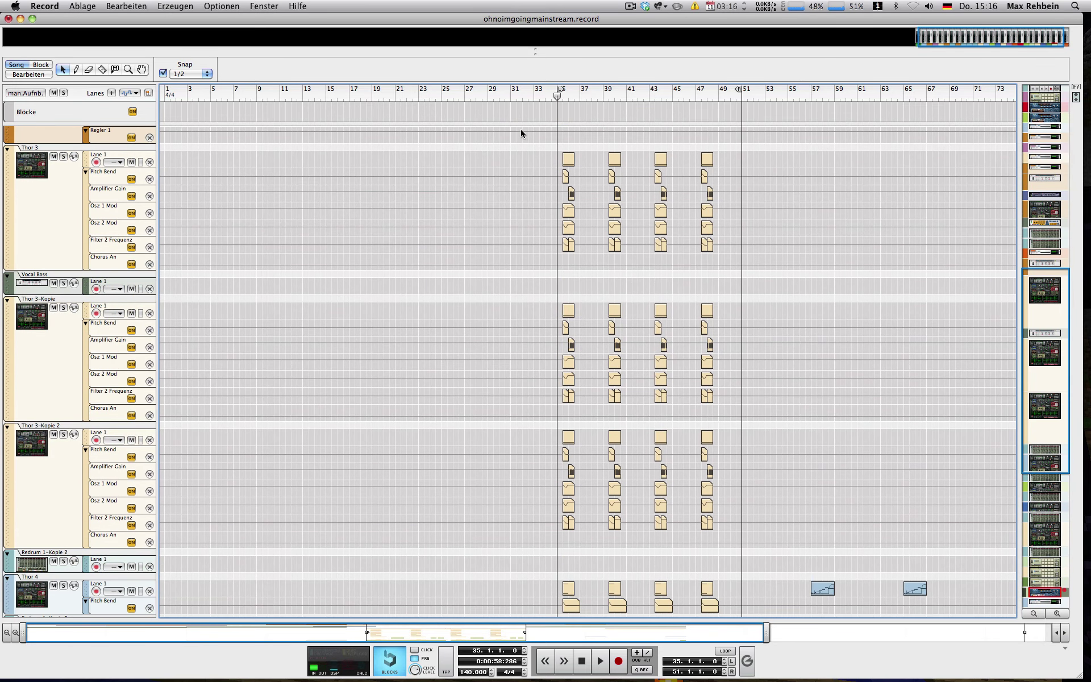
pyautogui.scroll(-6, 521, 136)
pyautogui.scroll(6, 520, 145)
pyautogui.scroll(3, 521, 145)
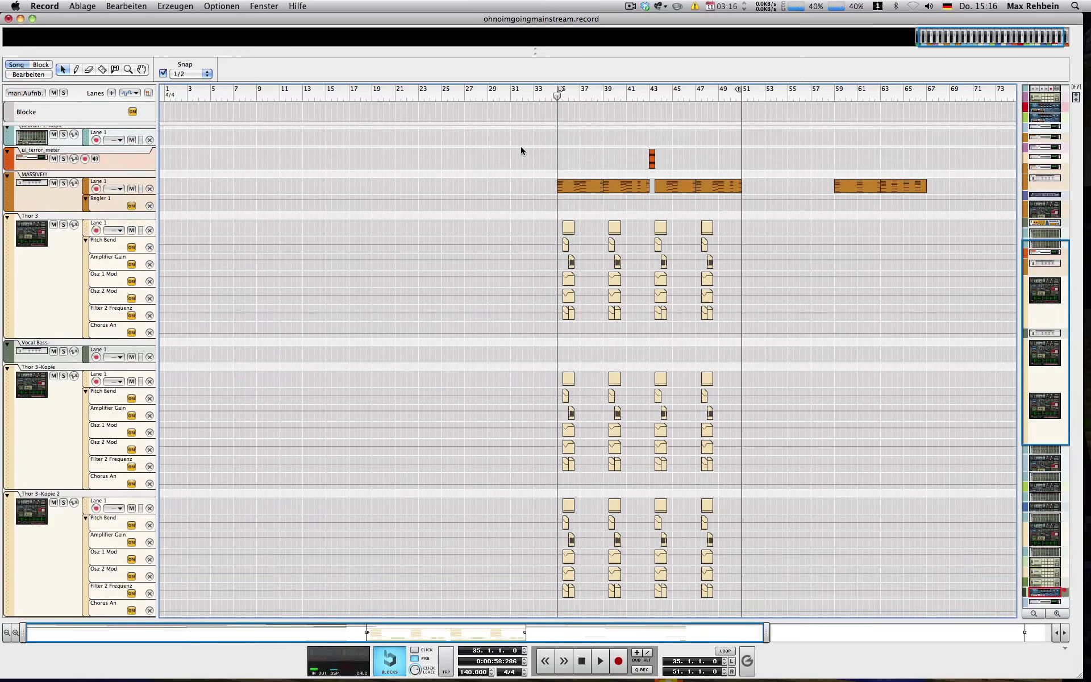
pyautogui.scroll(-15, 520, 146)
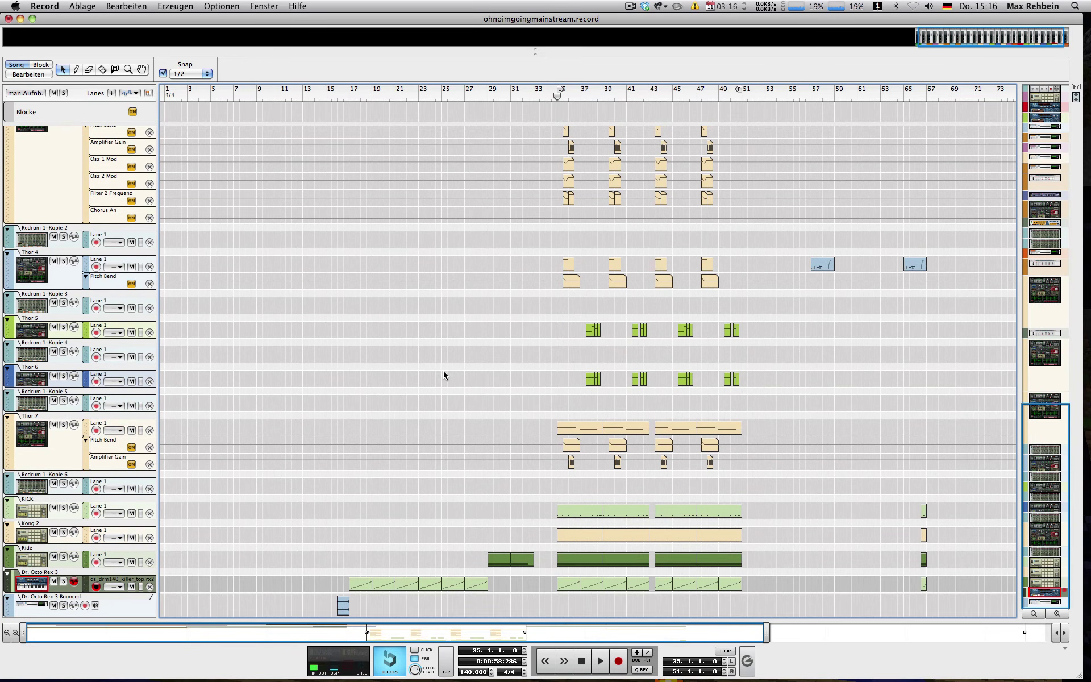
pyautogui.click(33, 518)
pyautogui.keyDown('shift'); pyautogui.click(36, 584); pyautogui.keyUp('shift')
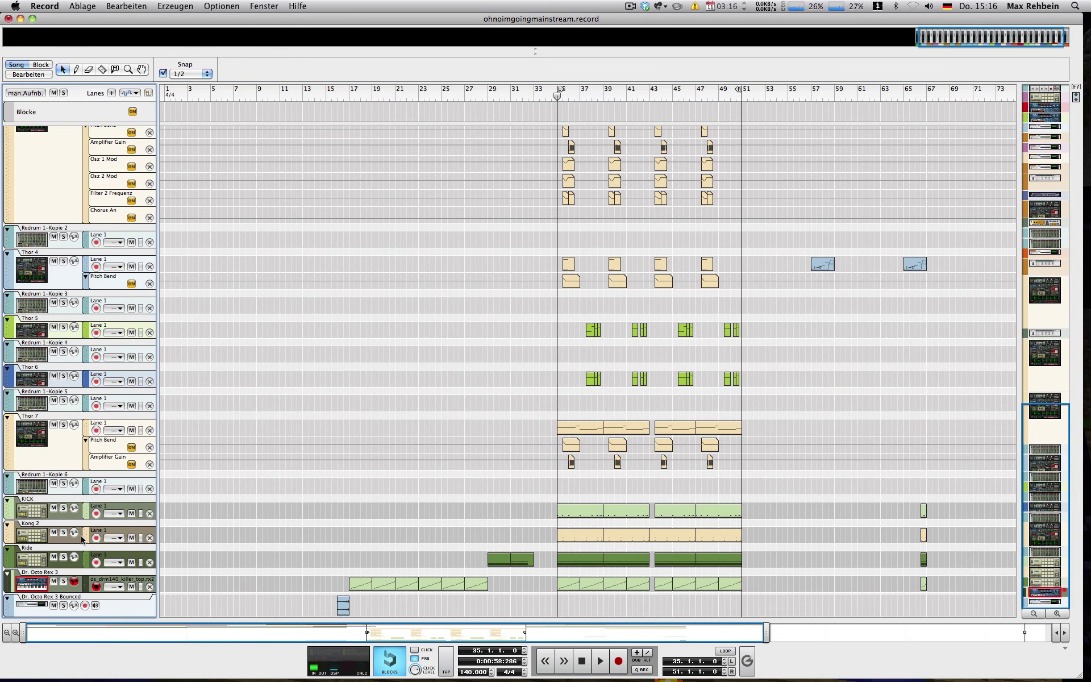
pyautogui.click(63, 508)
pyautogui.click(64, 532)
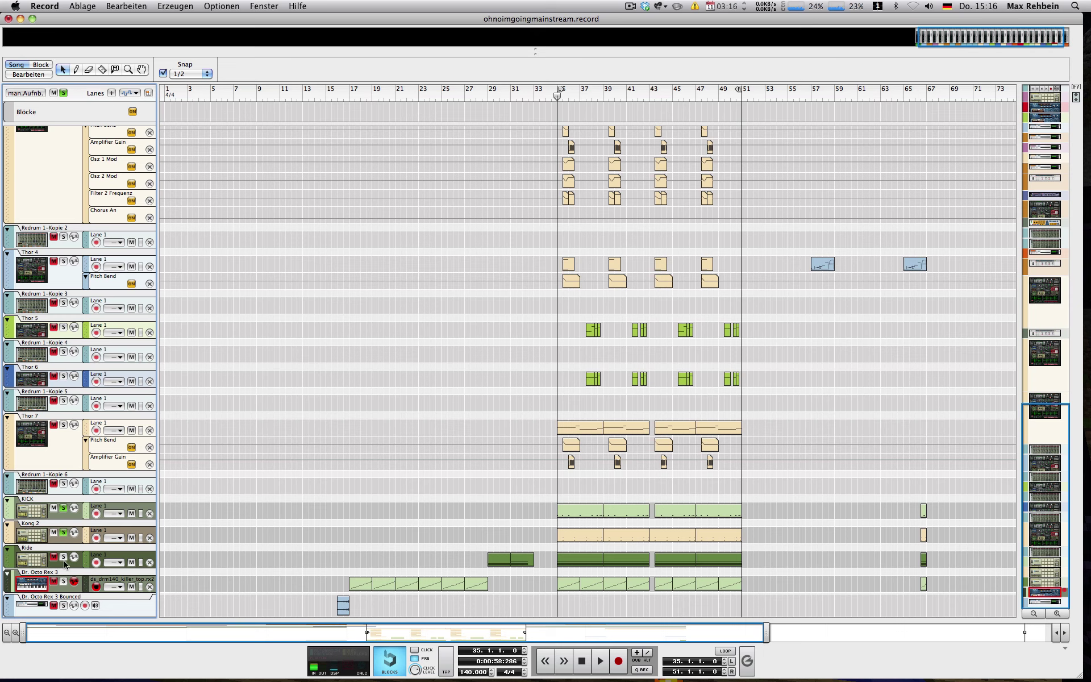
pyautogui.click(63, 557)
pyautogui.click(63, 581)
# Step: Listen to the soloed drum tracks from bar 35, clear all solos and return the playback position to bar 35
pyautogui.press('space')
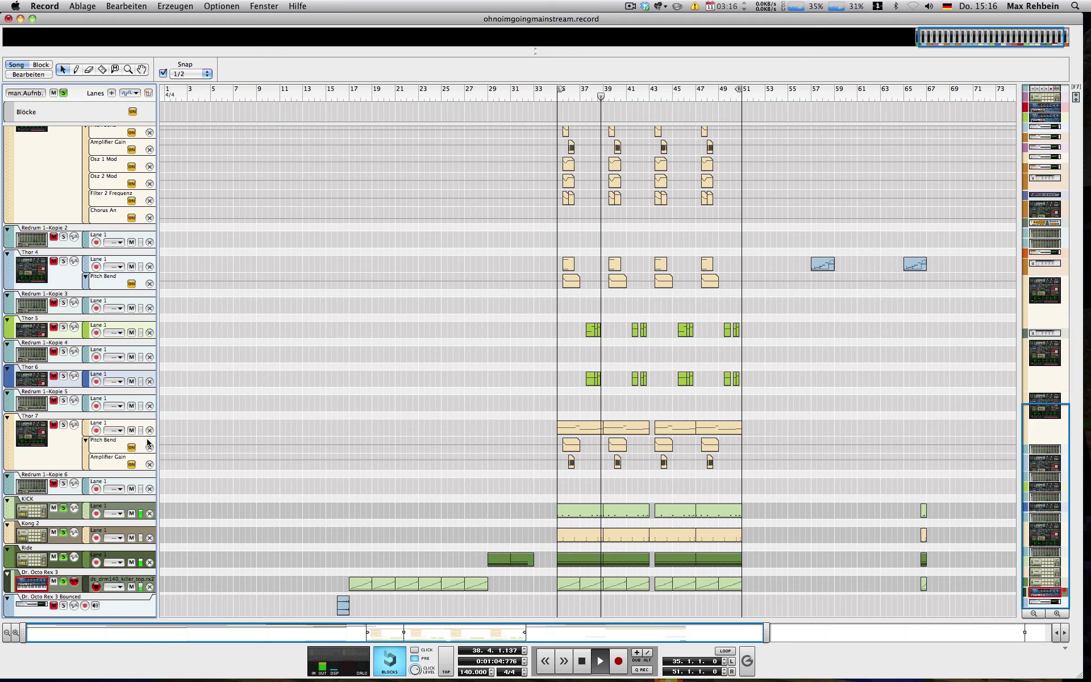
pyautogui.press('space')
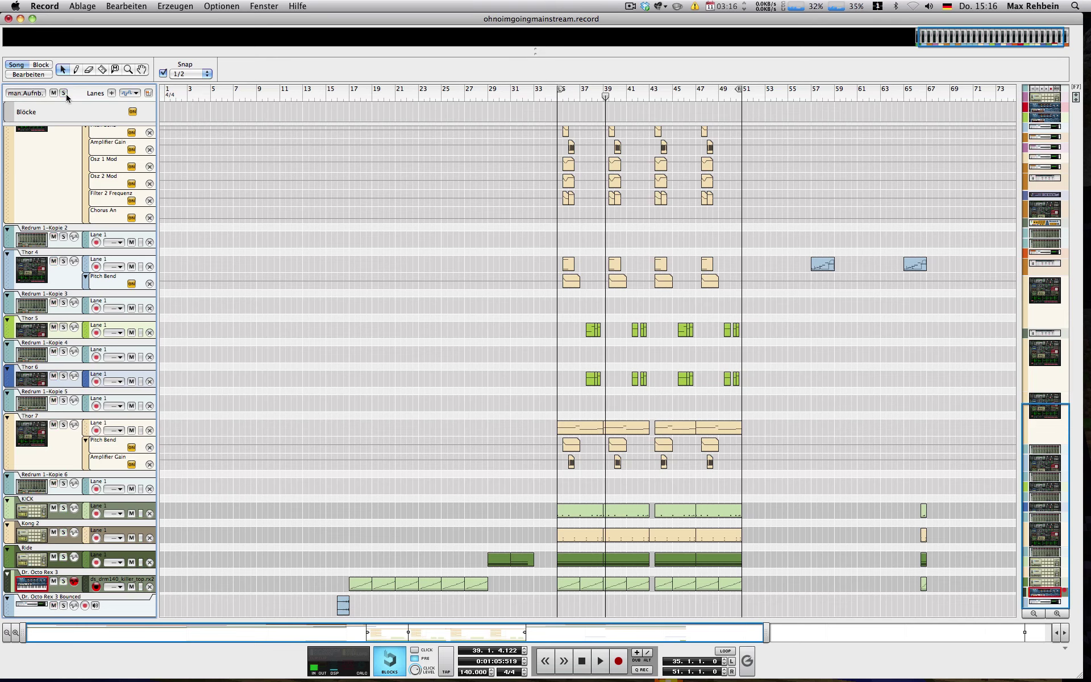
pyautogui.press('KP_0')
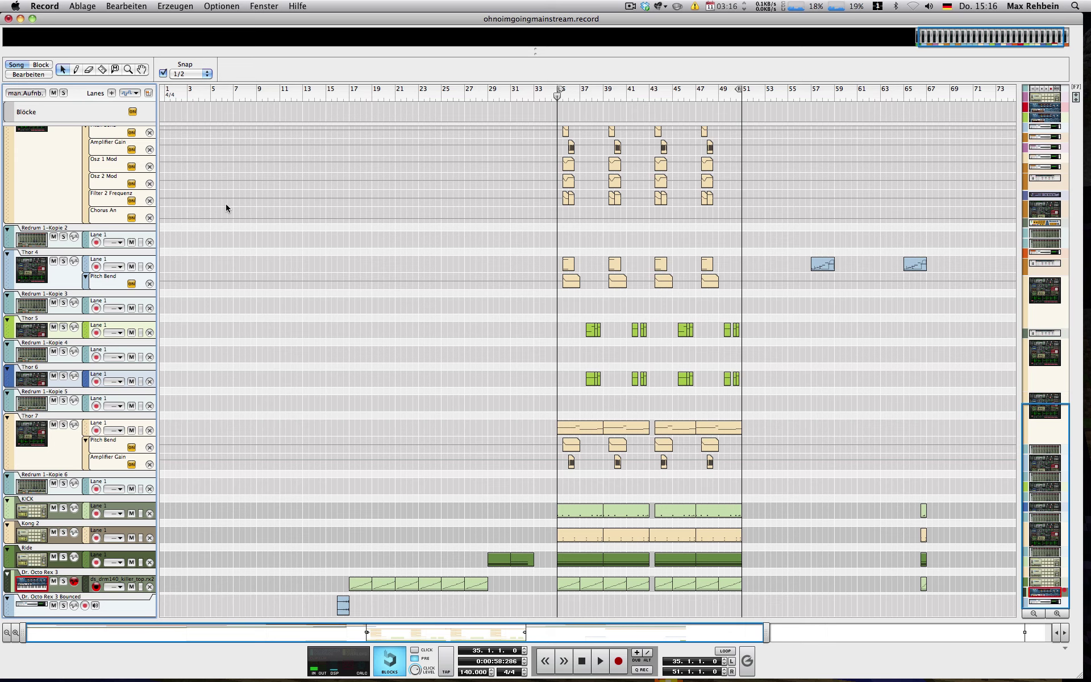
# Step: Switch to the full mixer view and show the master inserts and FX returns
pyautogui.press('F5')
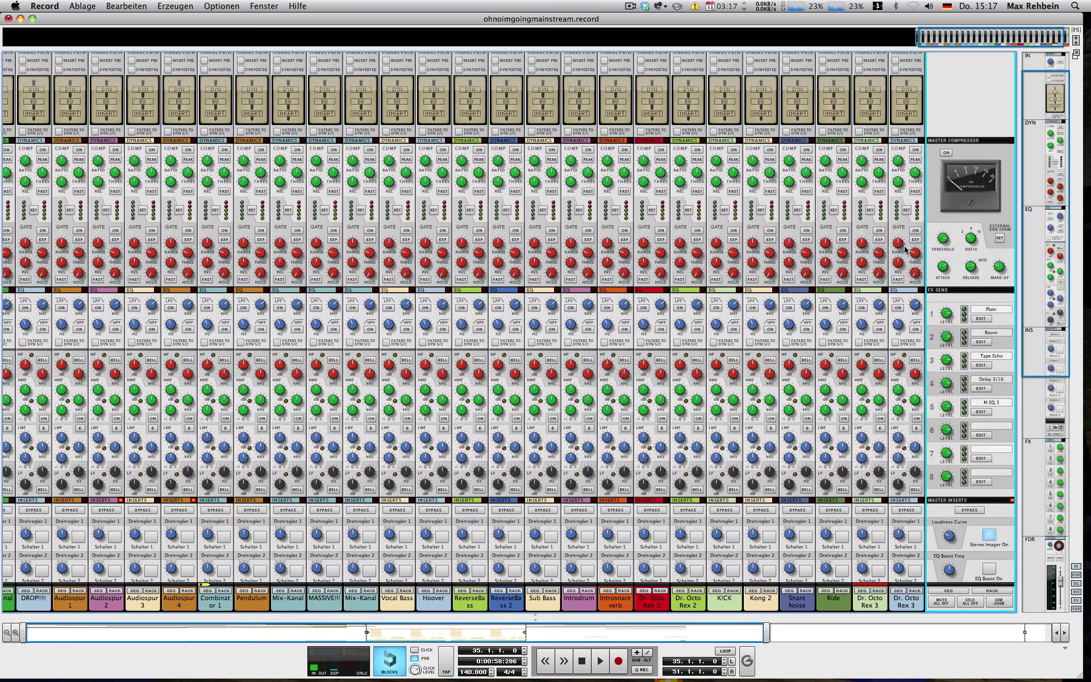
pyautogui.scroll(-3, 941, 278)
pyautogui.scroll(-10, 942, 278)
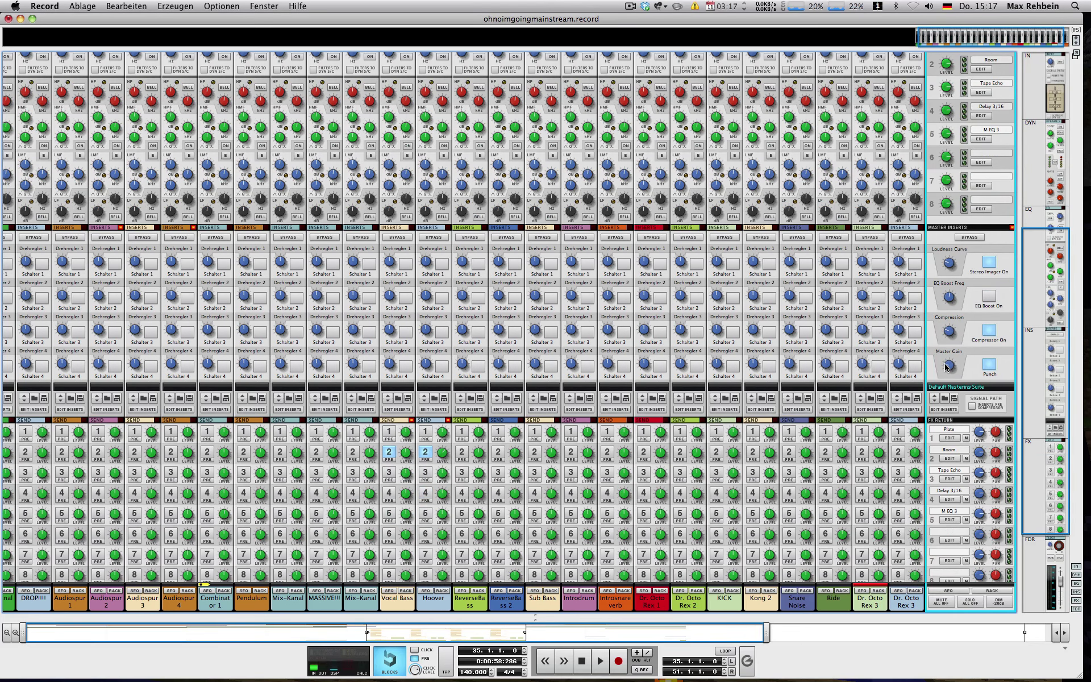
# Step: Show the Master Section's mastering devices in the rack and play the song to watch the signal passing through them
pyautogui.press('F6')
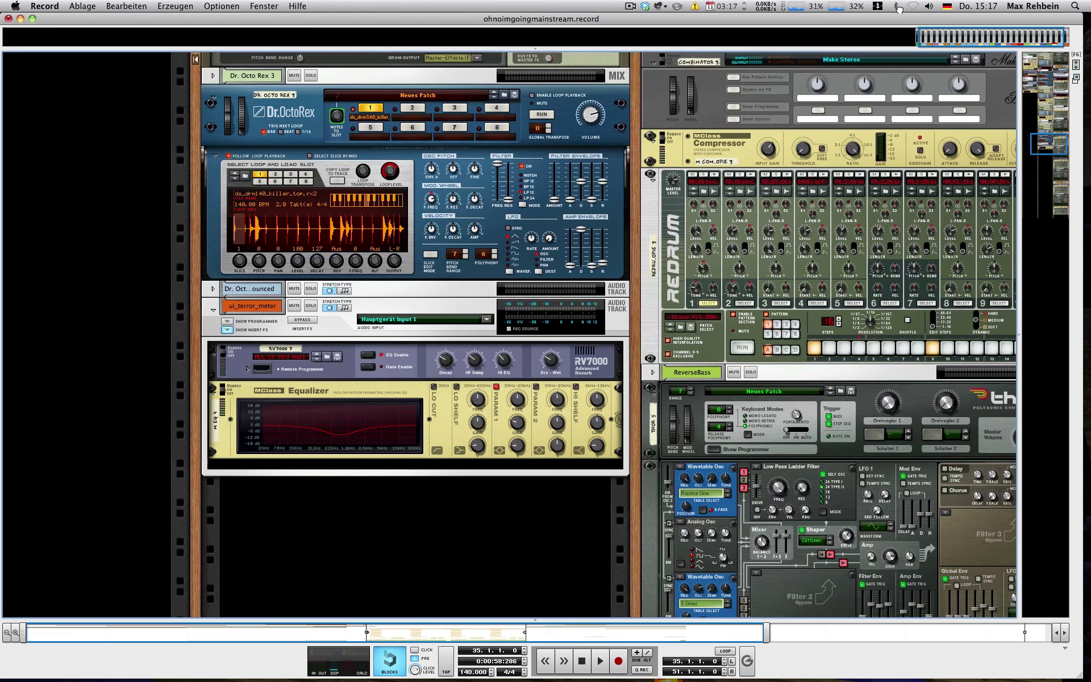
pyautogui.scroll(-2, 322, 316)
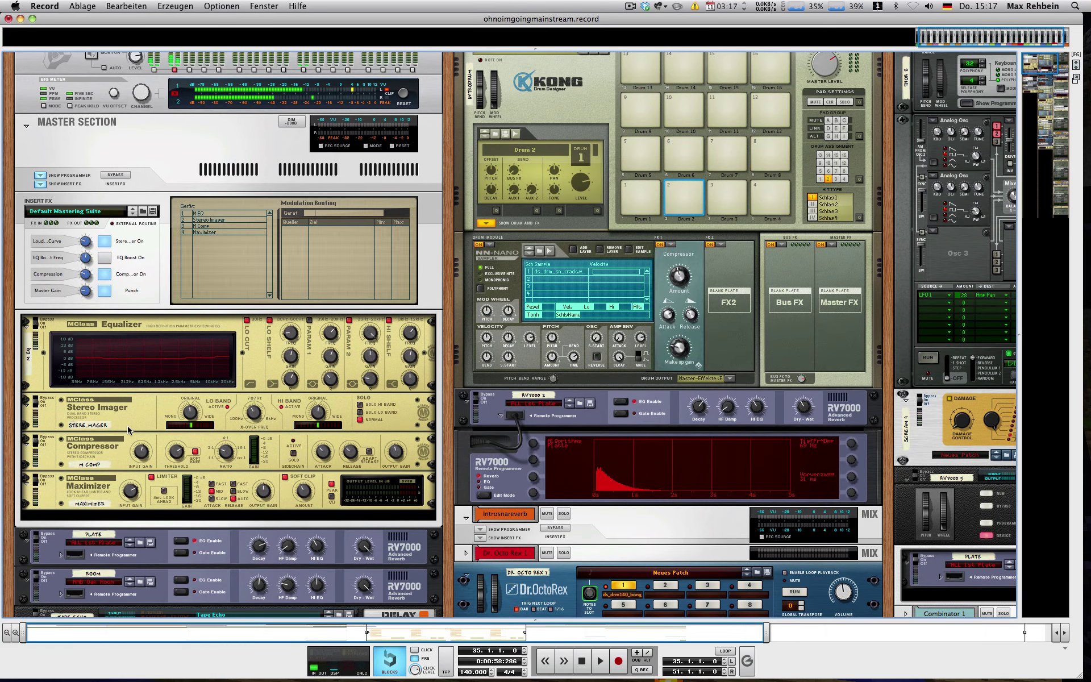
pyautogui.press('space')
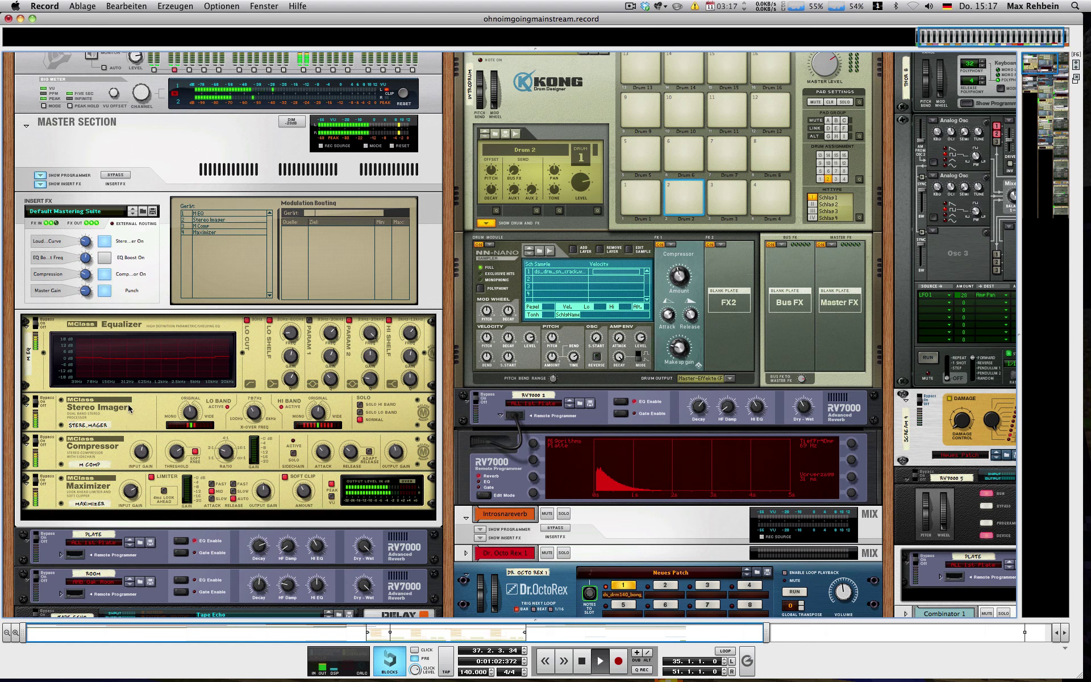
pyautogui.press('space')
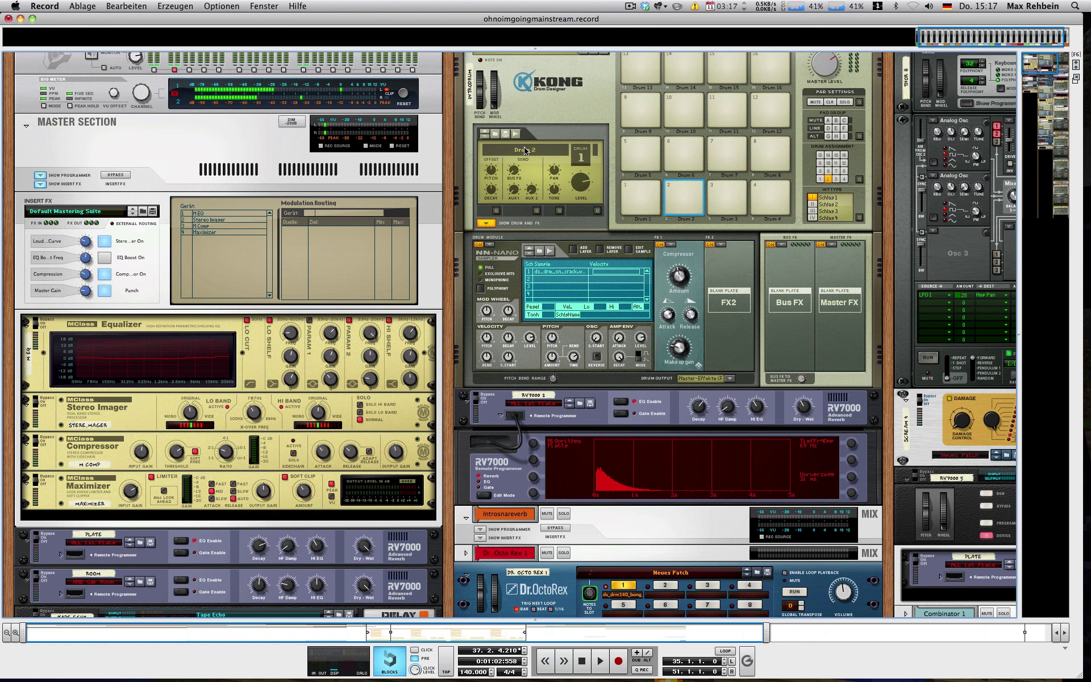
pyautogui.moveTo(1035, 63); pyautogui.dragTo(1043, 64)
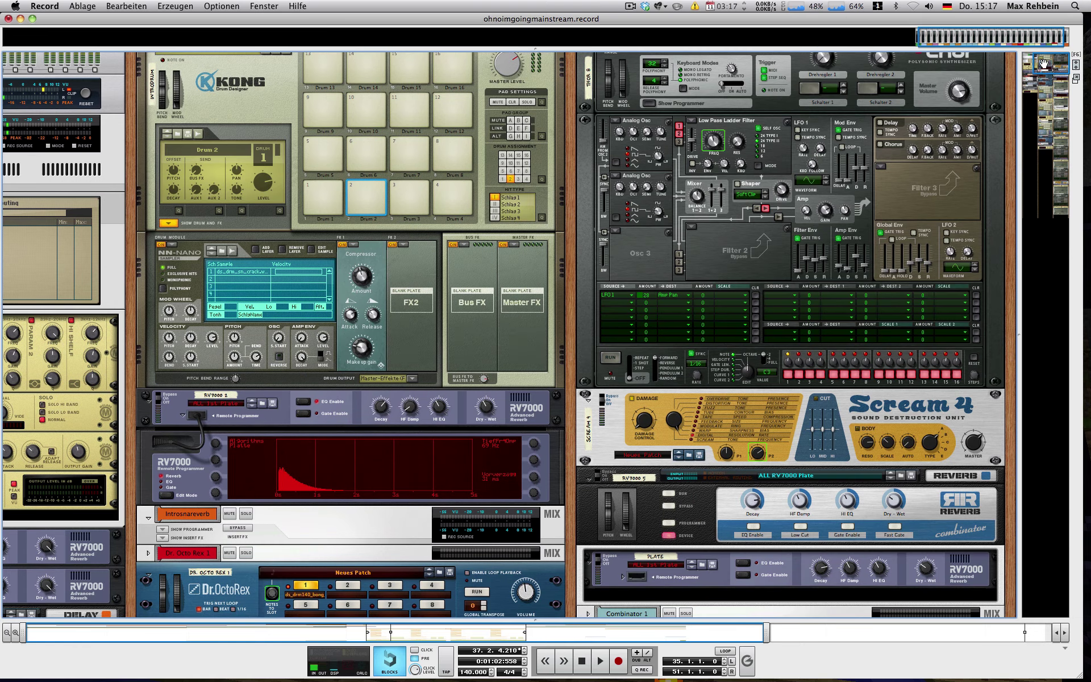
# Step: Play the song from bar 35 with the master insert effects bypassed, and re-enable the effects
pyautogui.press('F5')
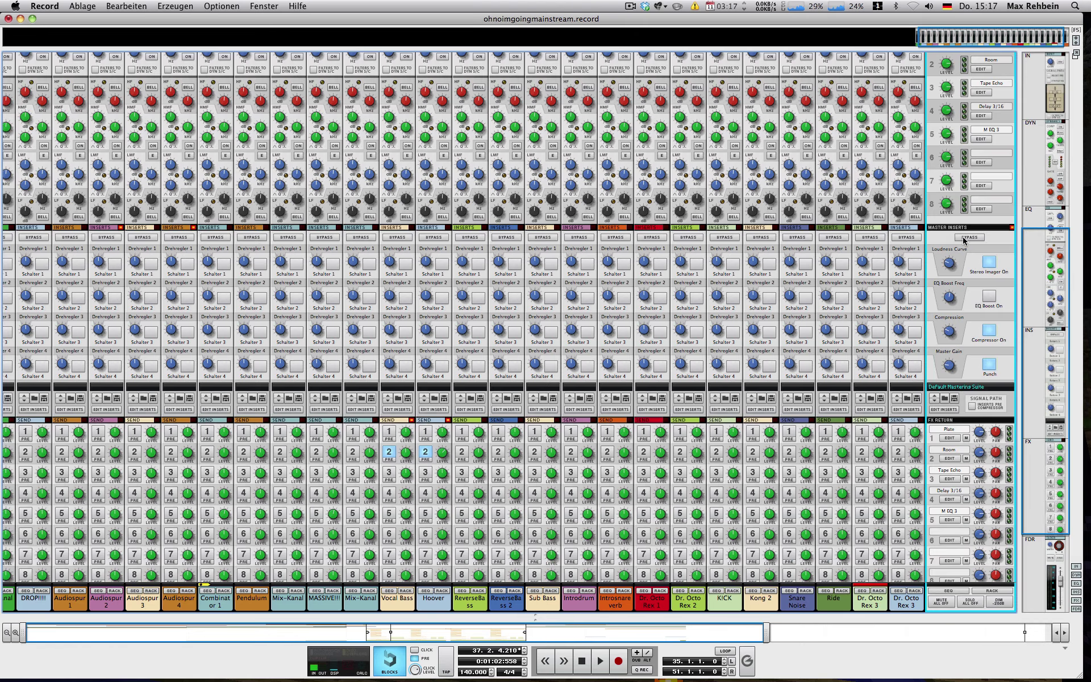
pyautogui.click(963, 239)
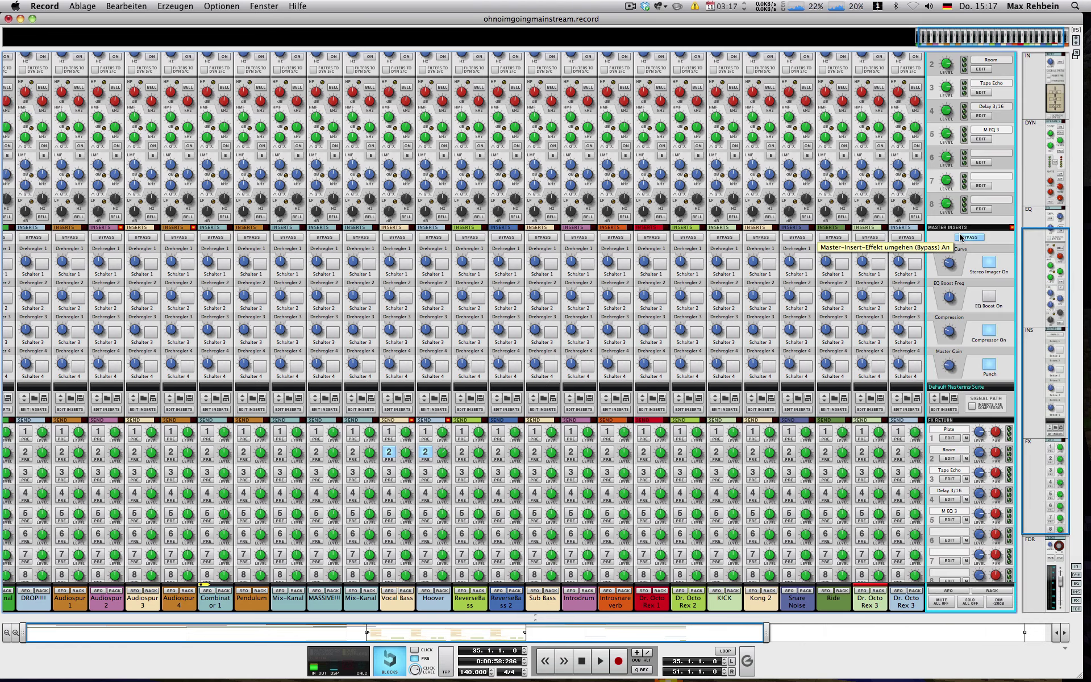
pyautogui.press('space')
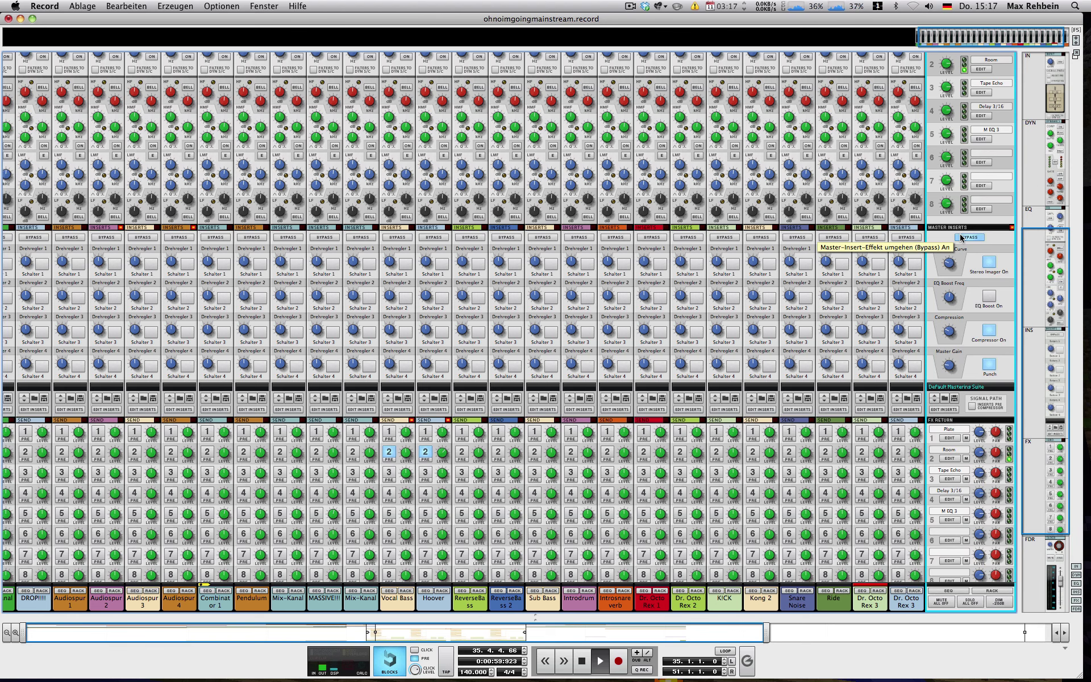
pyautogui.press('space')
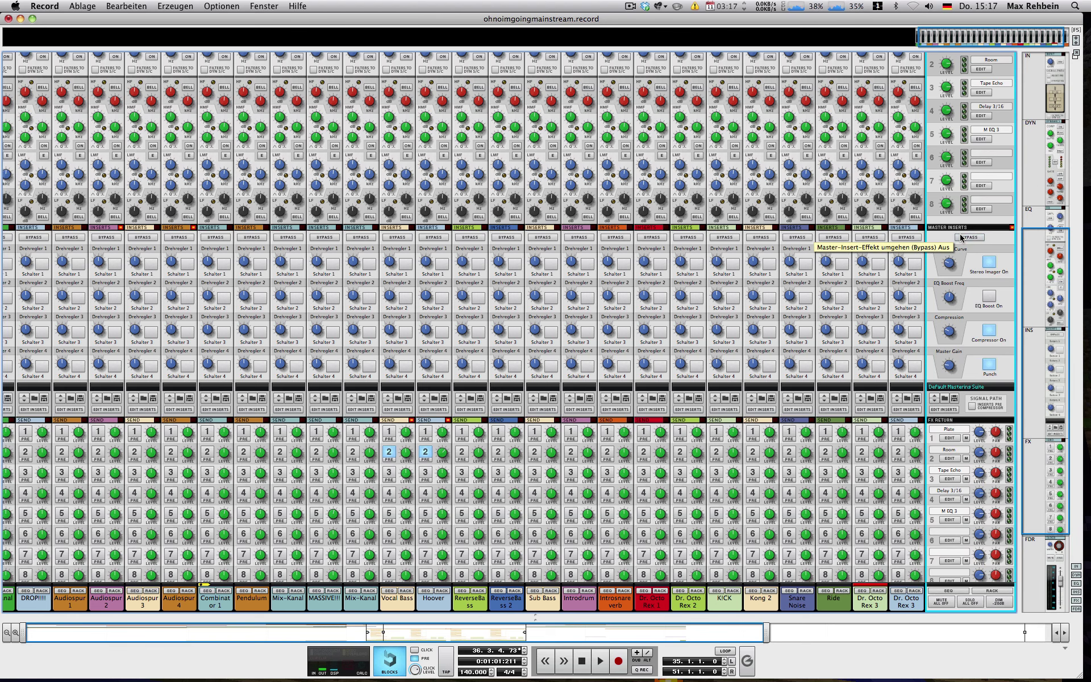
# Step: Show the channel faders and the master fader in the mixer
pyautogui.scroll(-3, 862, 238)
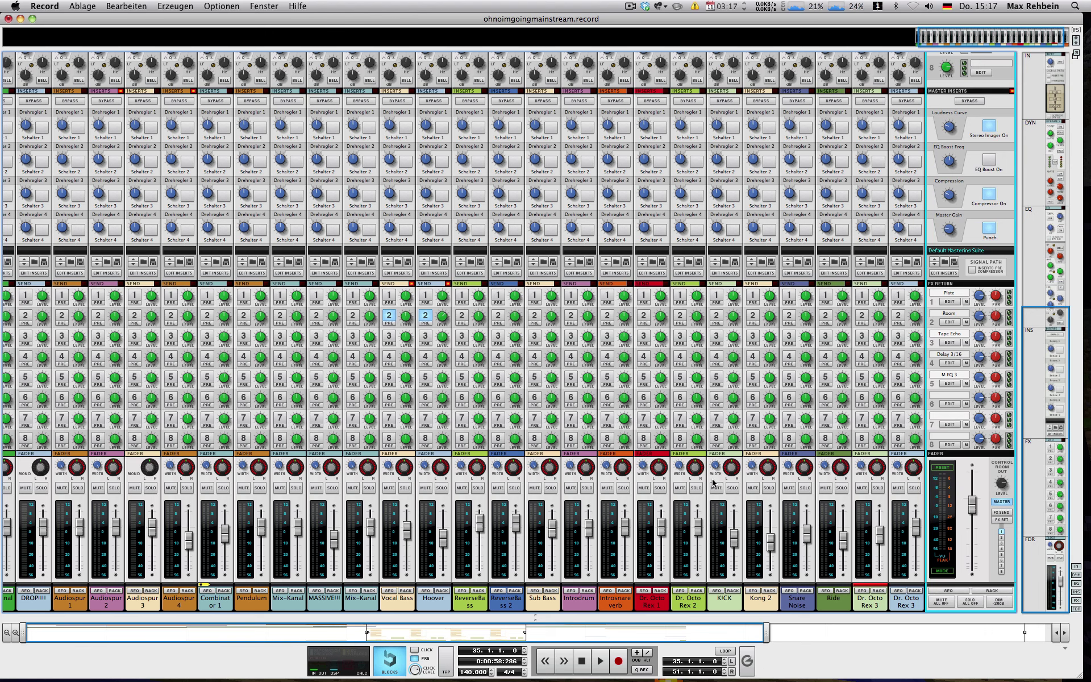
pyautogui.scroll(1, 722, 481)
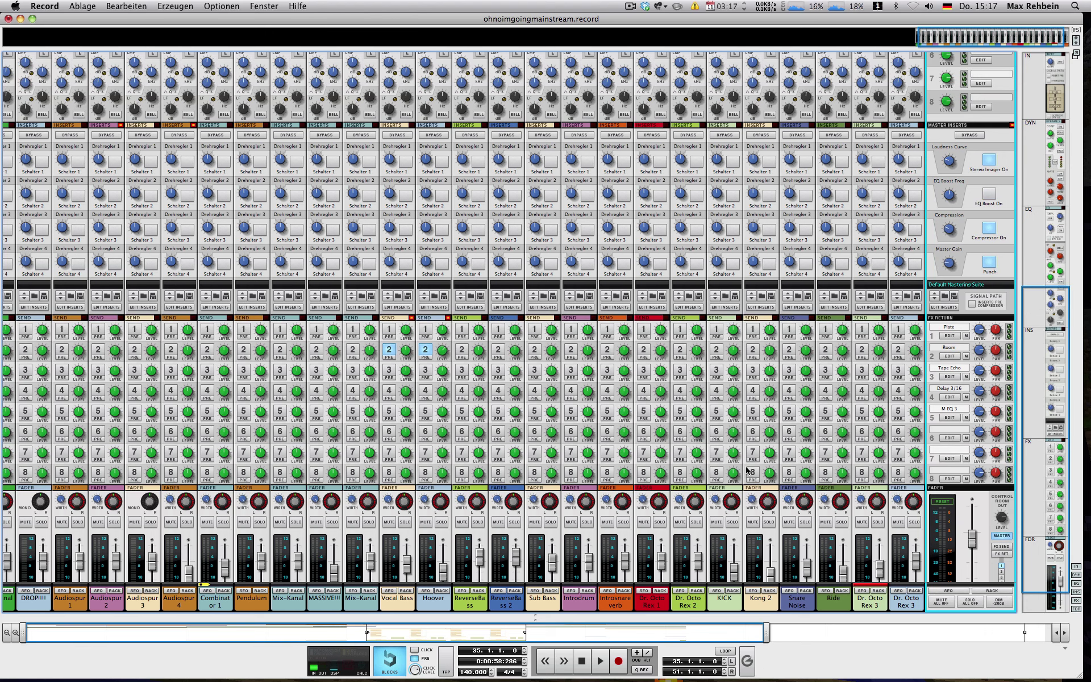
pyautogui.scroll(-1, 733, 469)
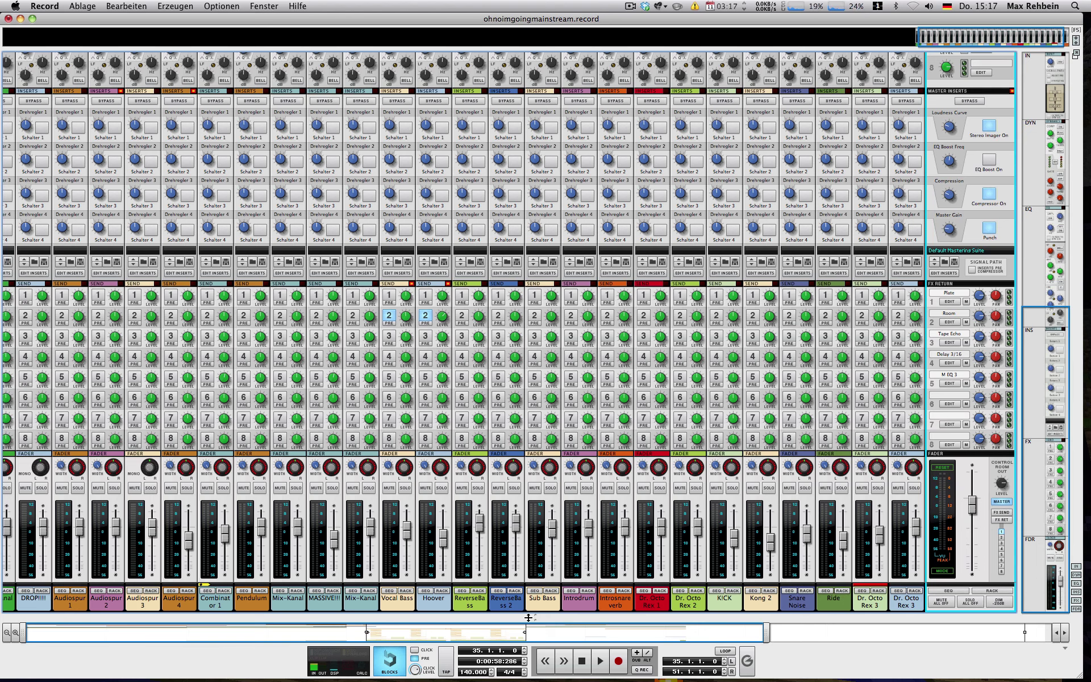
# Step: Display the sequencer below the mixer and look through all tracks of the arrangement
pyautogui.press('F7')
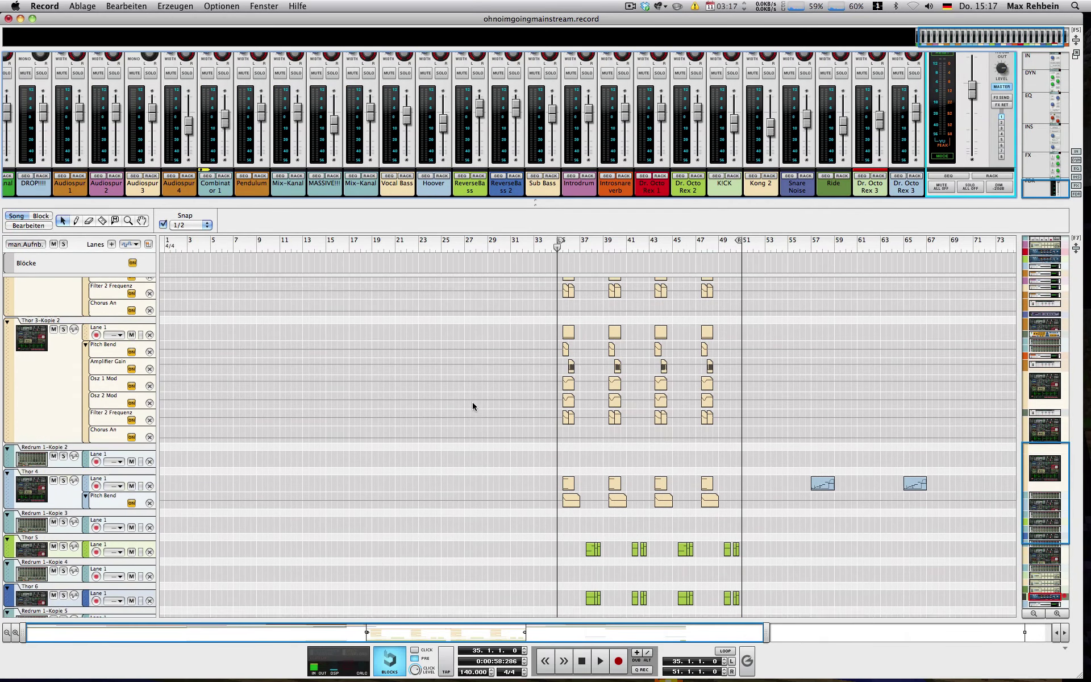
pyautogui.scroll(-3, 472, 403)
pyautogui.scroll(-6, 473, 402)
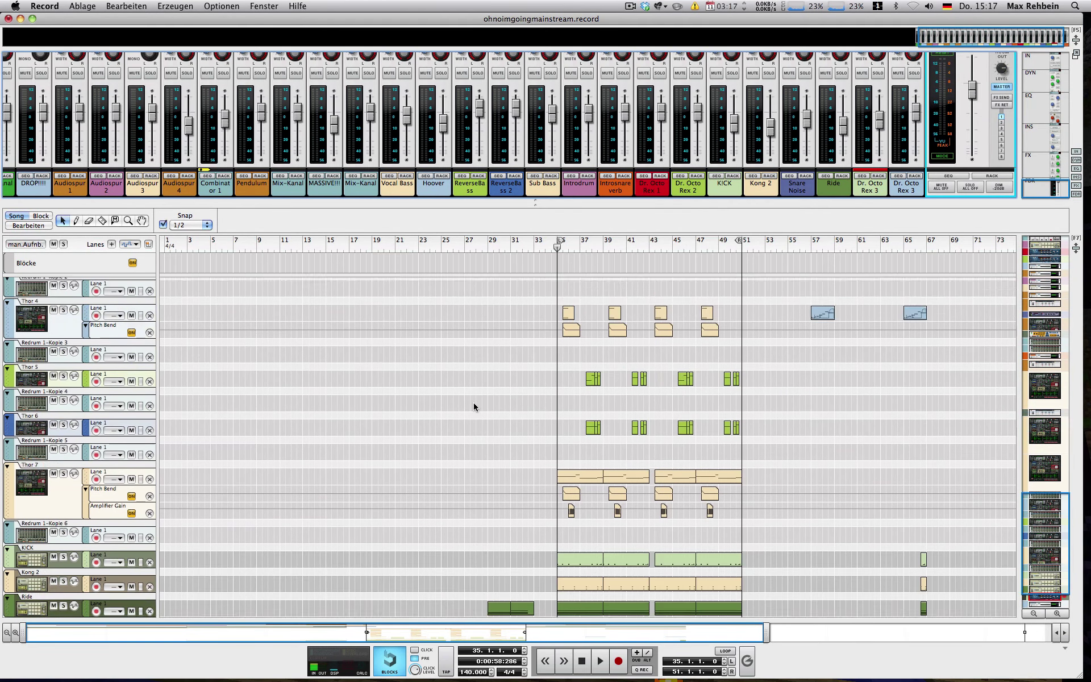
pyautogui.scroll(6, 297, 460)
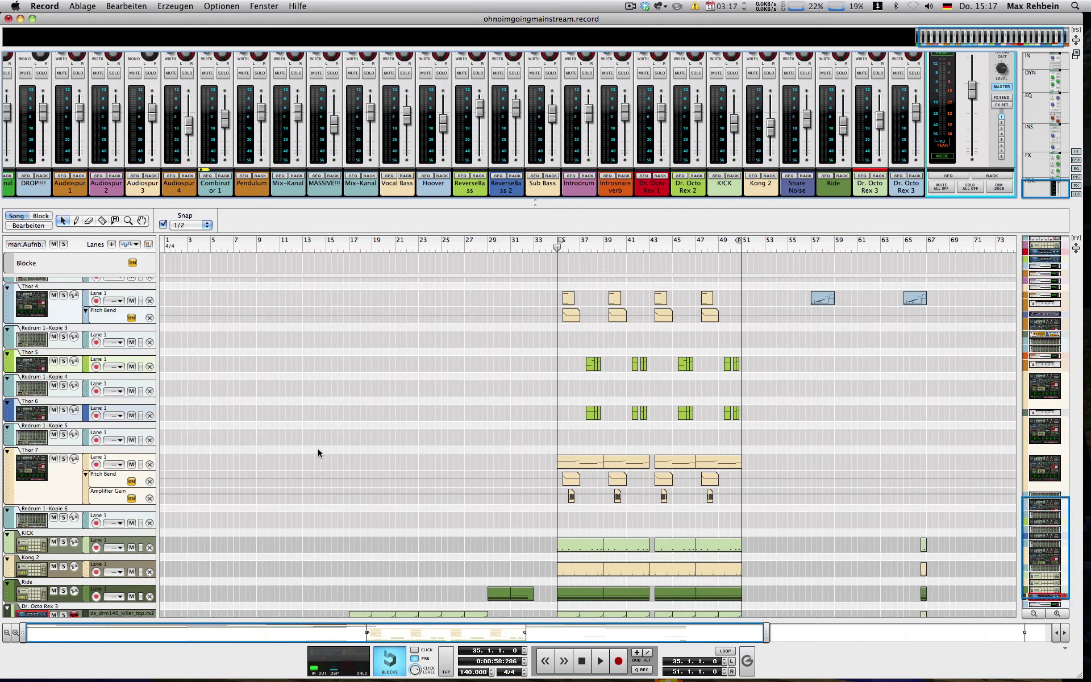
pyautogui.scroll(8, 325, 441)
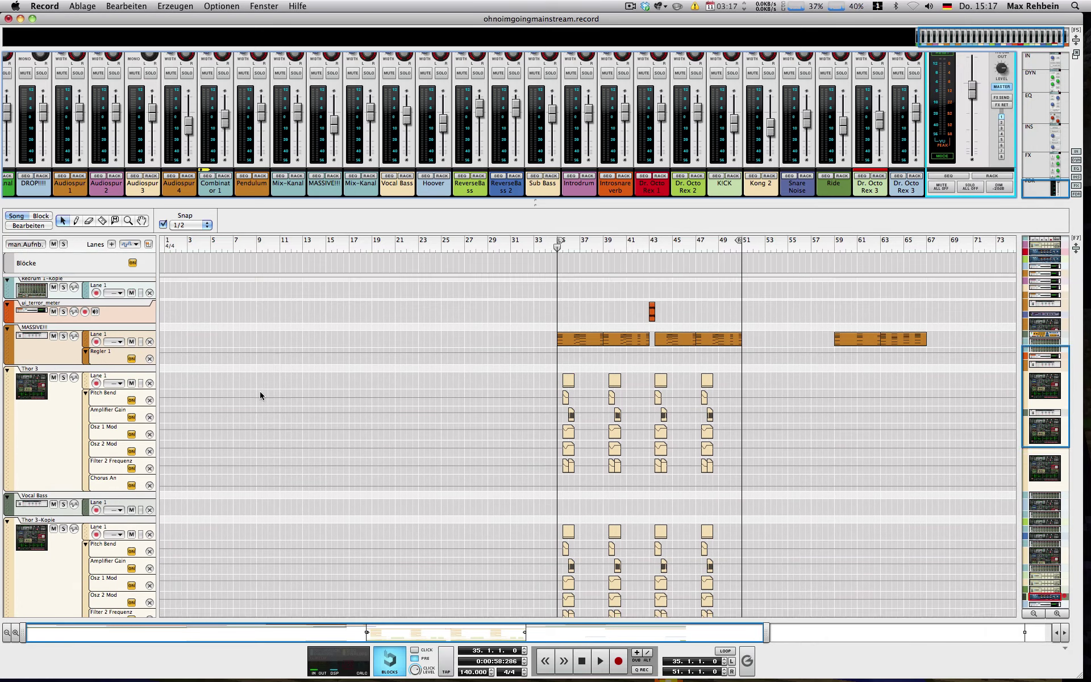
pyautogui.scroll(9, 296, 399)
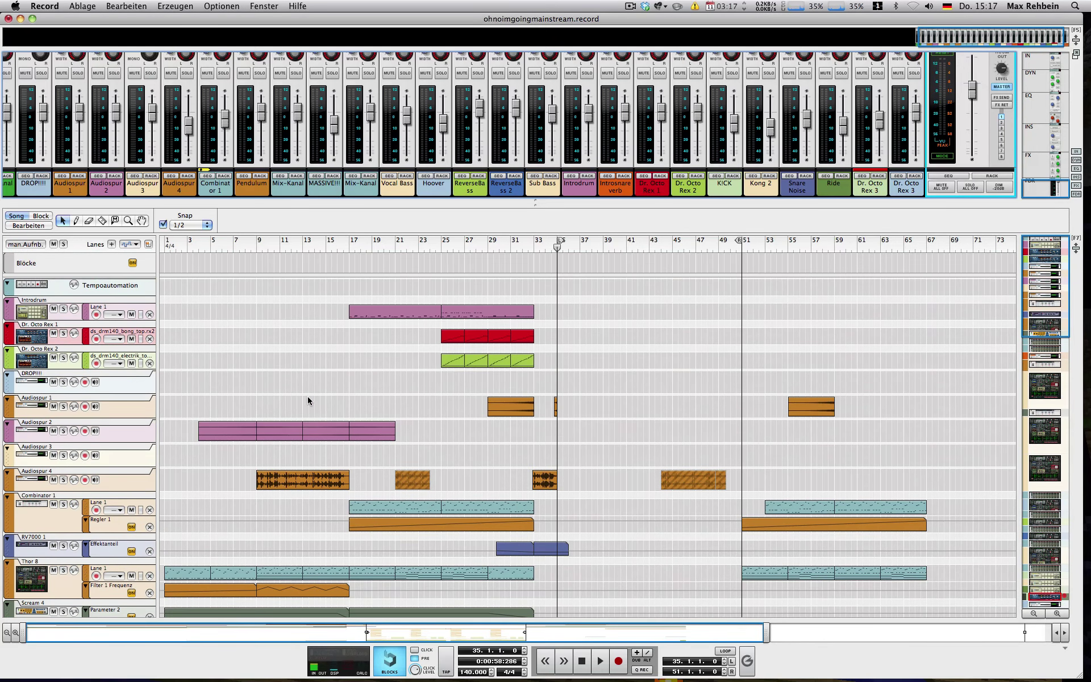
pyautogui.scroll(-1, 308, 399)
pyautogui.scroll(-3, 308, 400)
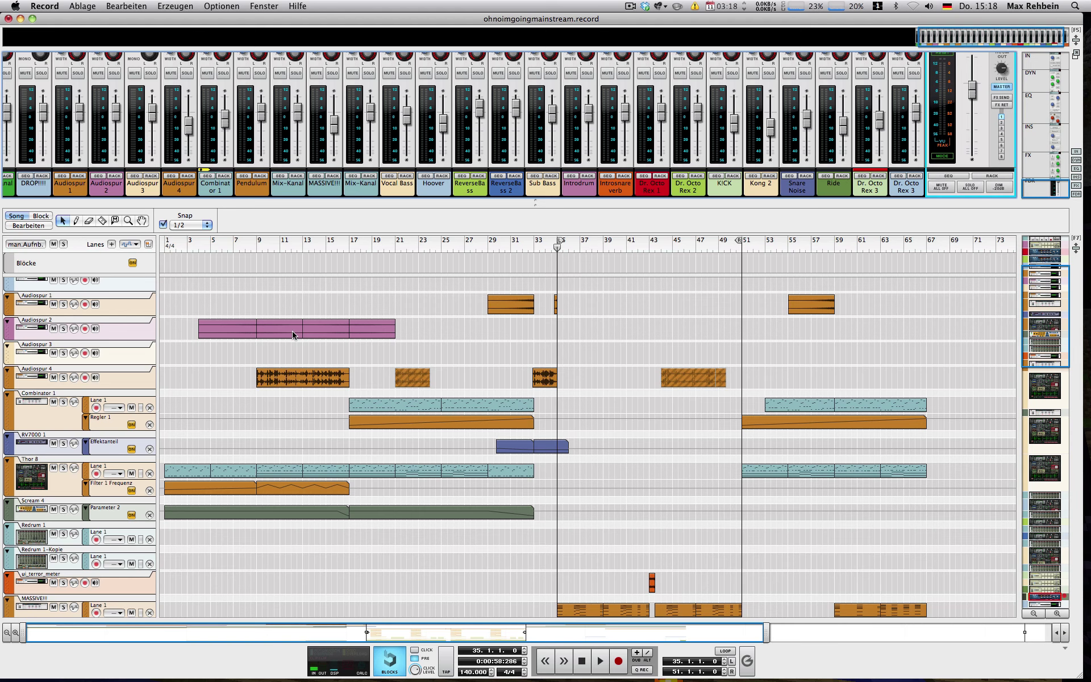
pyautogui.scroll(-20, 562, 438)
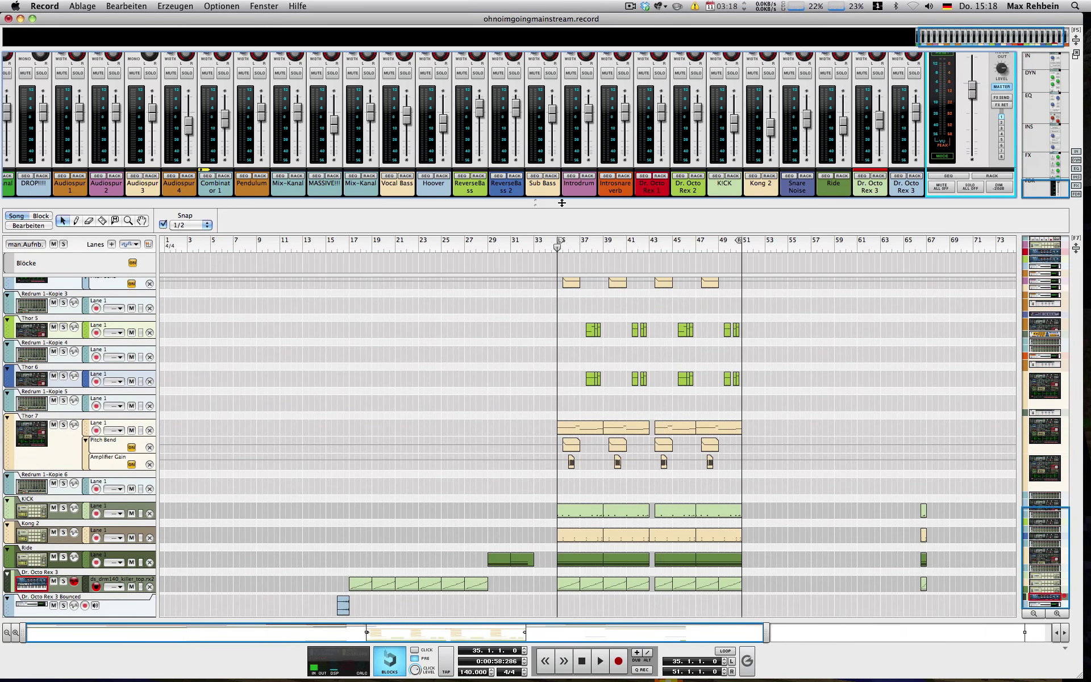
# Step: Give the mixer more height over the sequencer and display the rack between them
pyautogui.moveTo(562, 202); pyautogui.dragTo(545, 412)
pyautogui.press('F6')
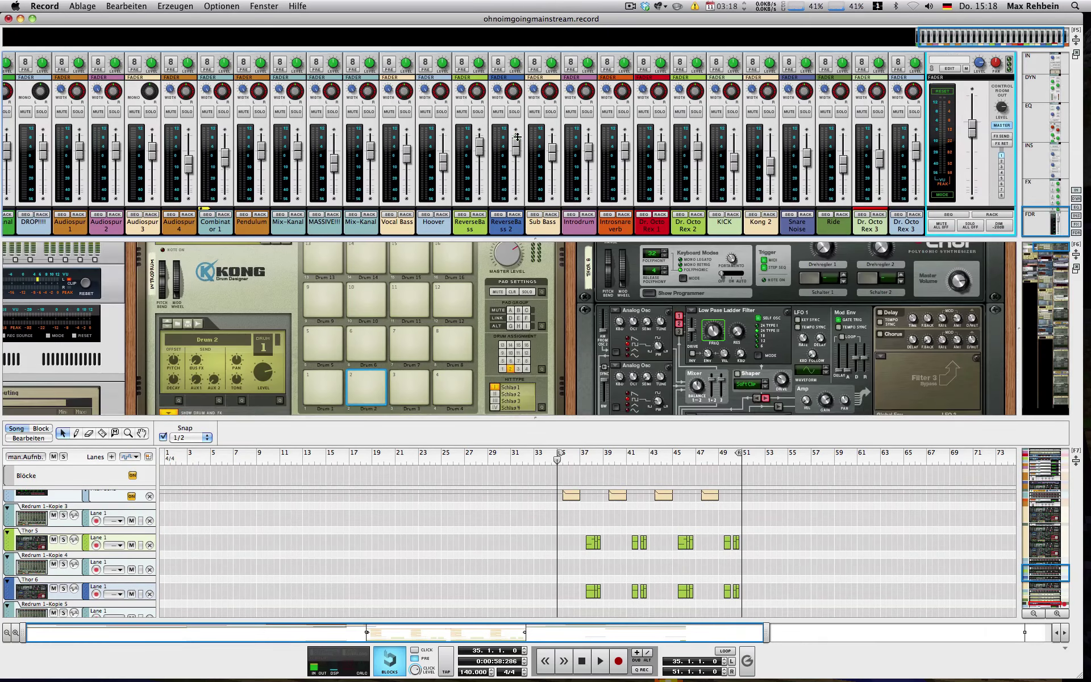
# Step: Give the rack more height below the mixer and look through the synth, drum and Combinator devices
pyautogui.moveTo(517, 238); pyautogui.dragTo(517, 137)
pyautogui.moveTo(1056, 158); pyautogui.dragTo(1078, 223)
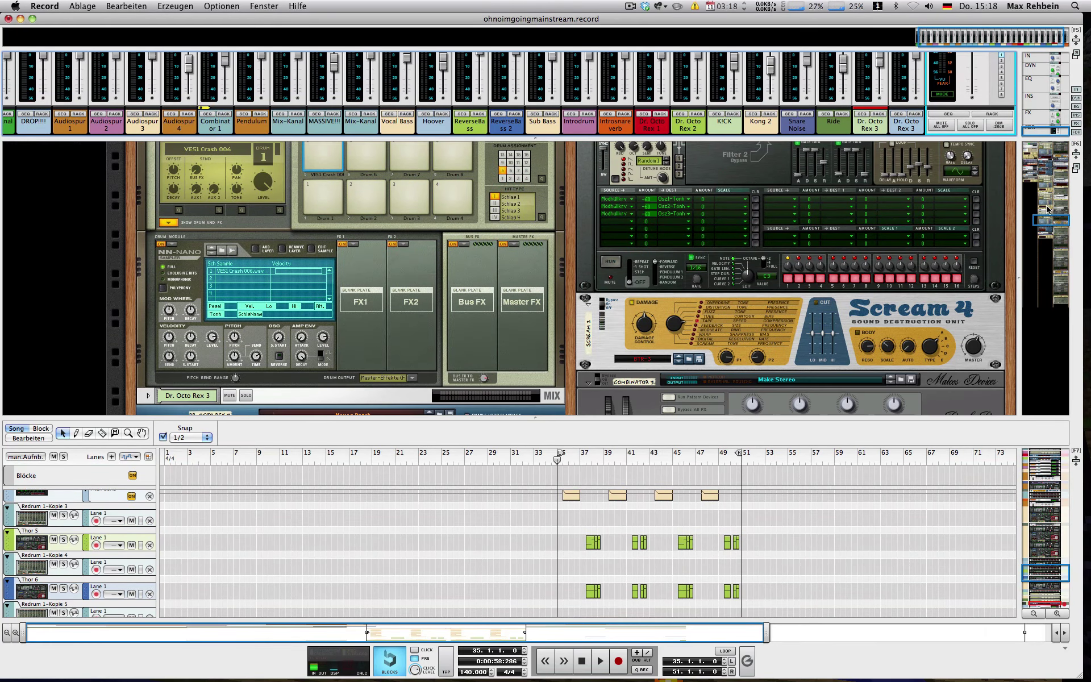
pyautogui.scroll(5, 972, 233)
pyautogui.scroll(4, 966, 229)
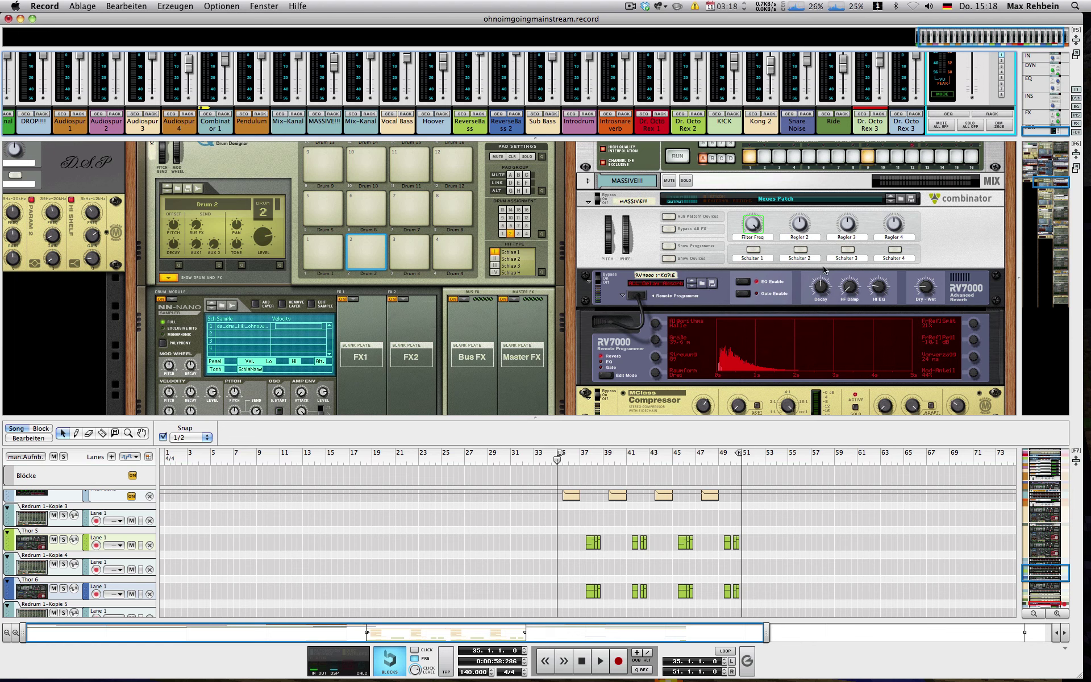
pyautogui.scroll(3, 797, 391)
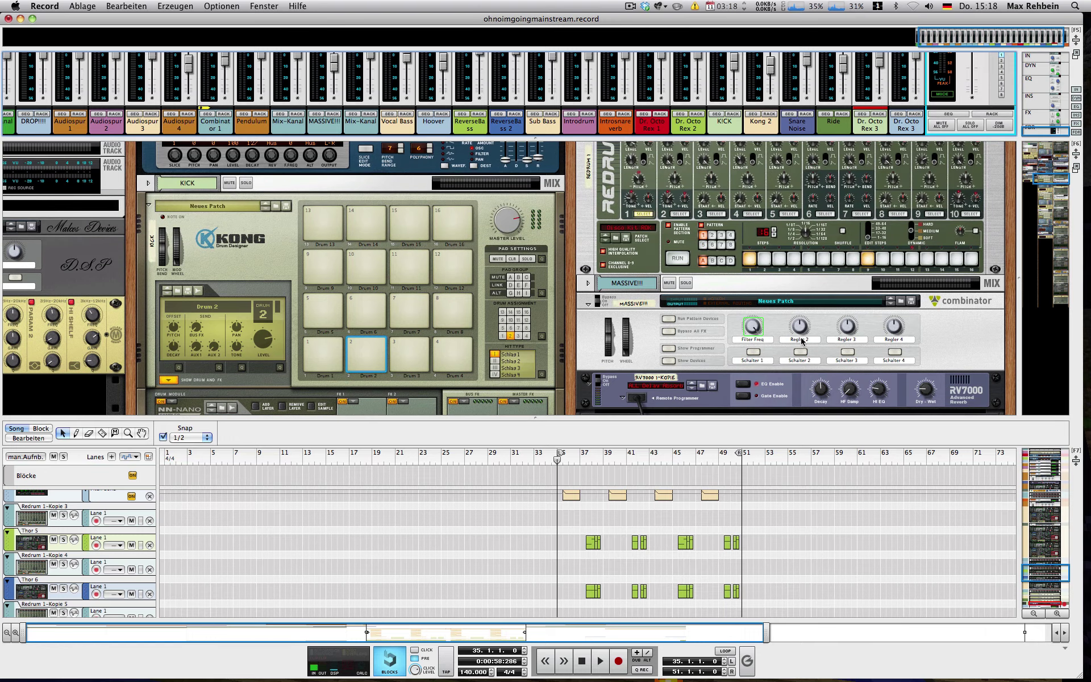
pyautogui.scroll(4, 922, 330)
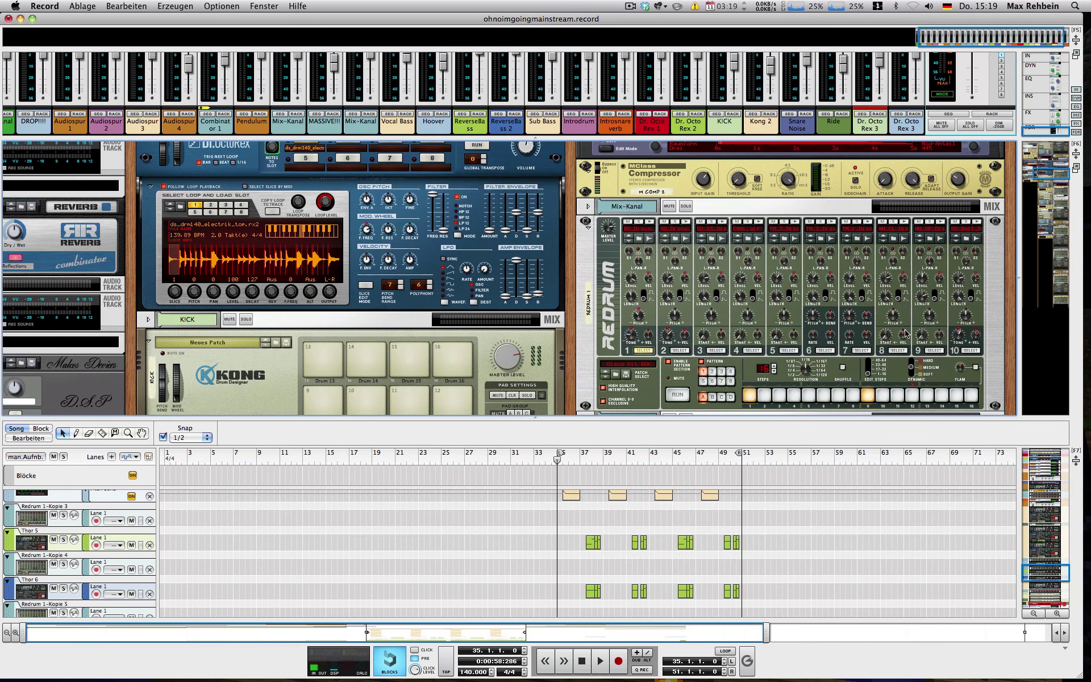
# Step: Play a short stretch of the song from bar 35 and show the Dr. OctoRex and Combinator 1 devices in the rack
pyautogui.press('space')
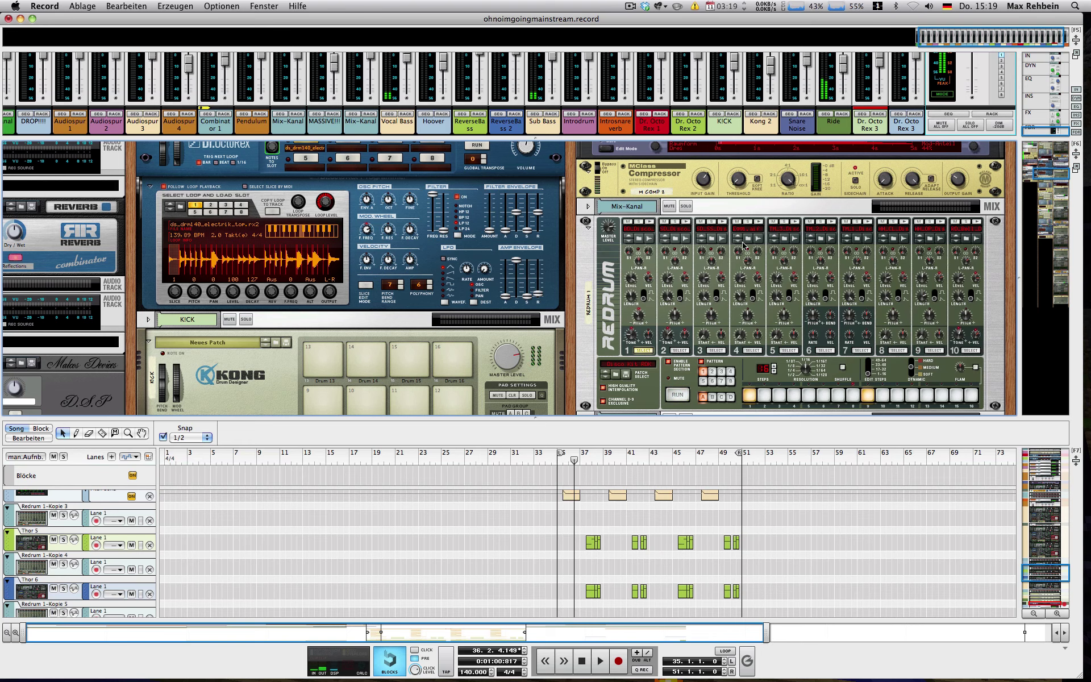
pyautogui.scroll(5, 907, 333)
pyautogui.scroll(-2, 455, 116)
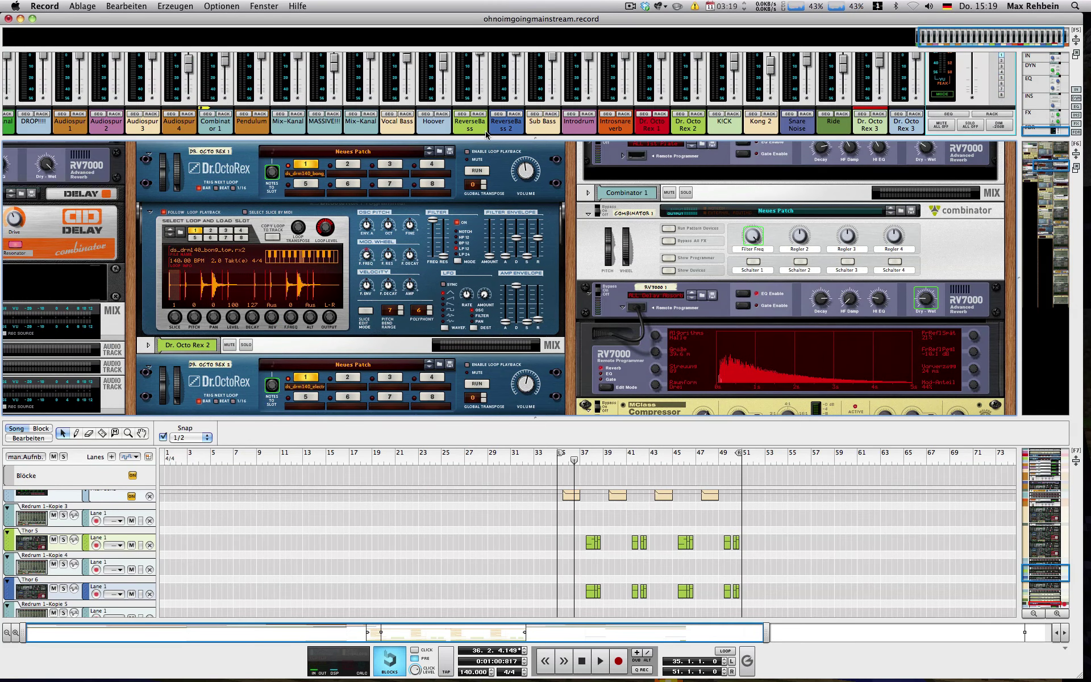
# Step: Solo the Vocal Bass and MASSIVE!!! channels with the rack hidden and play a short stretch of them
pyautogui.click(469, 130)
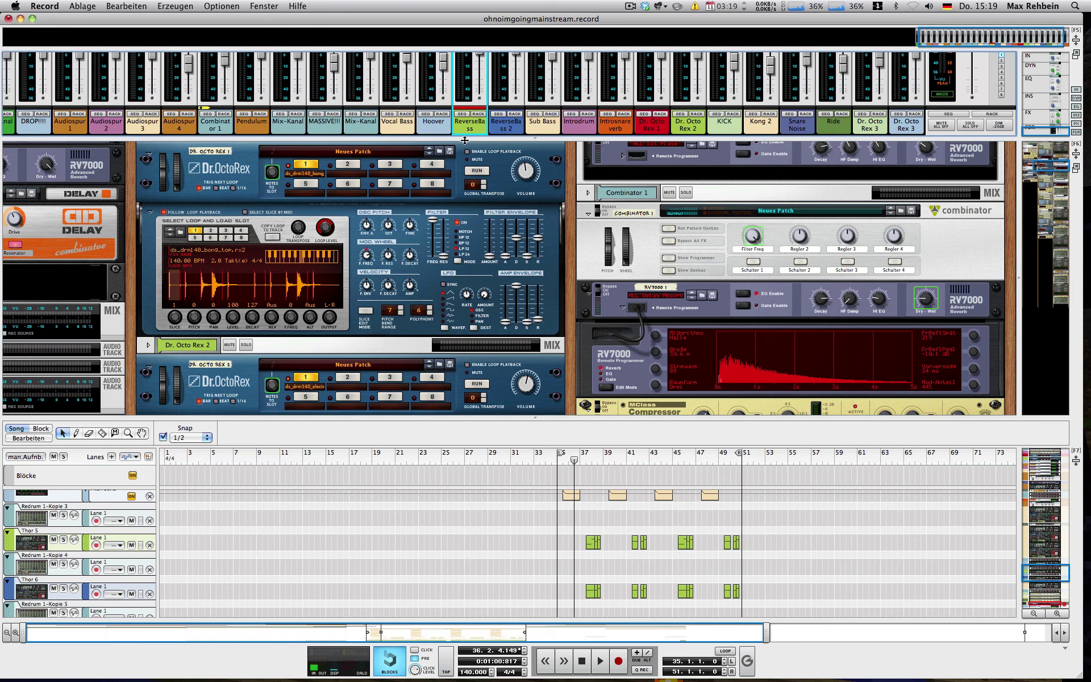
pyautogui.press('F6')
pyautogui.click(407, 284)
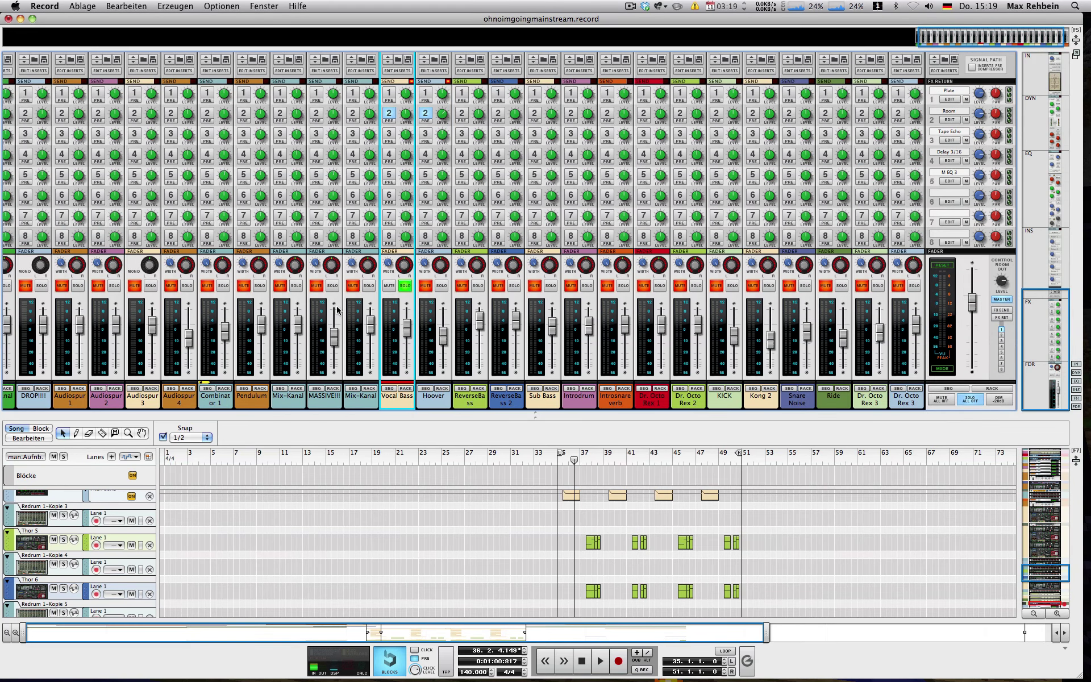
pyautogui.click(331, 287)
pyautogui.press('space')
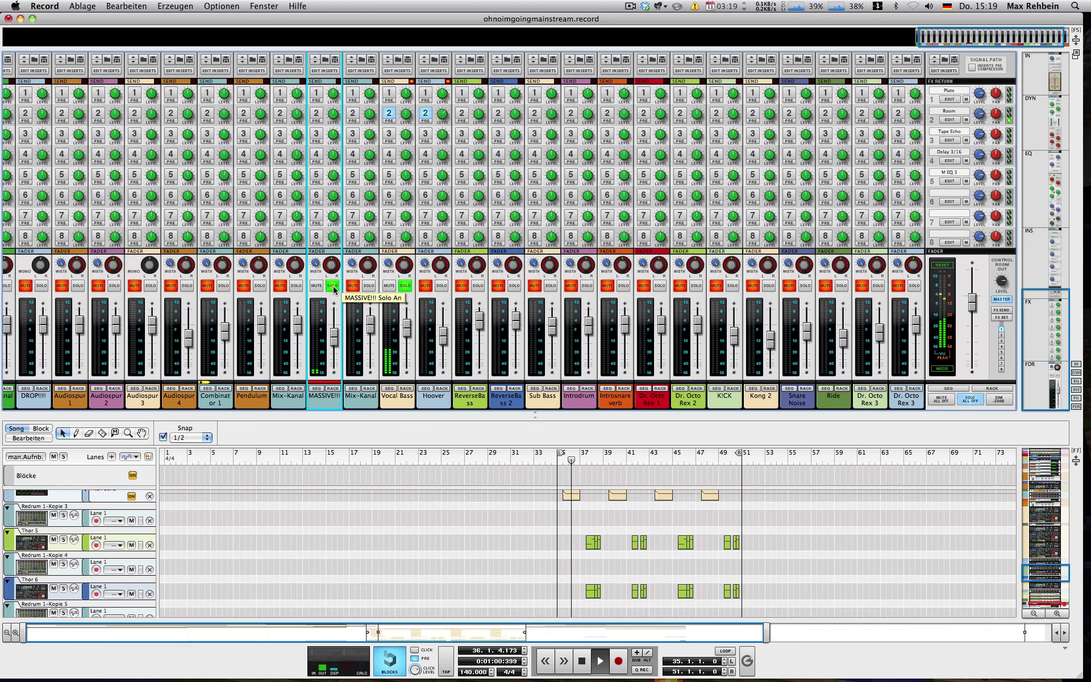
pyautogui.press('space')
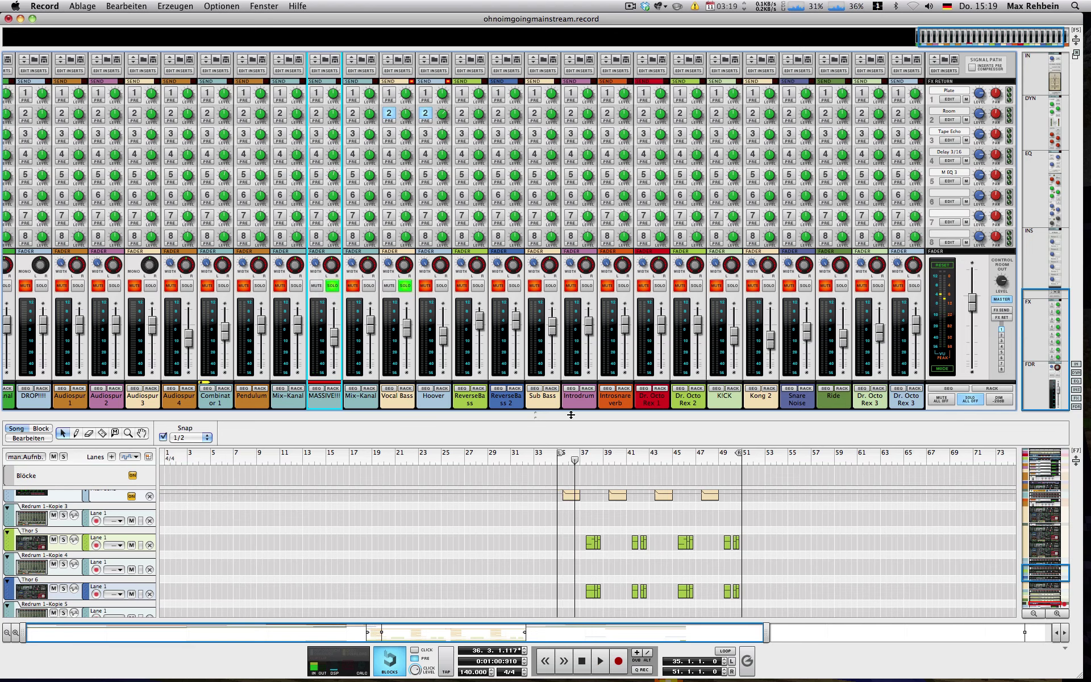
# Step: Display the rack again and look through its devices with the mixer hidden
pyautogui.press('F6')
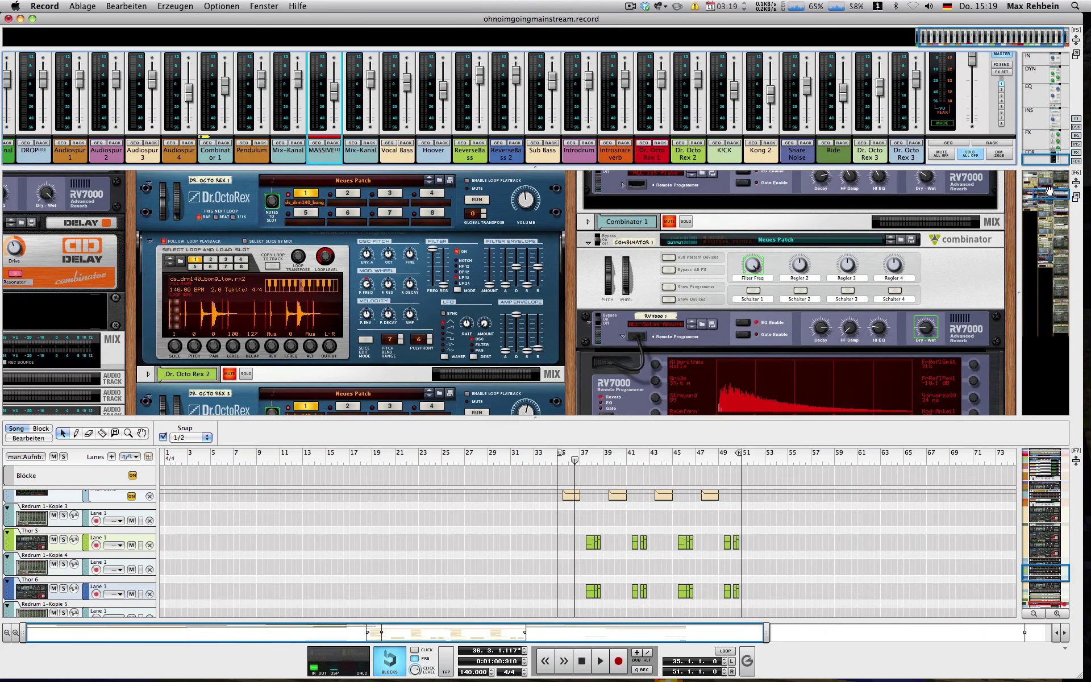
pyautogui.scroll(-10, 896, 180)
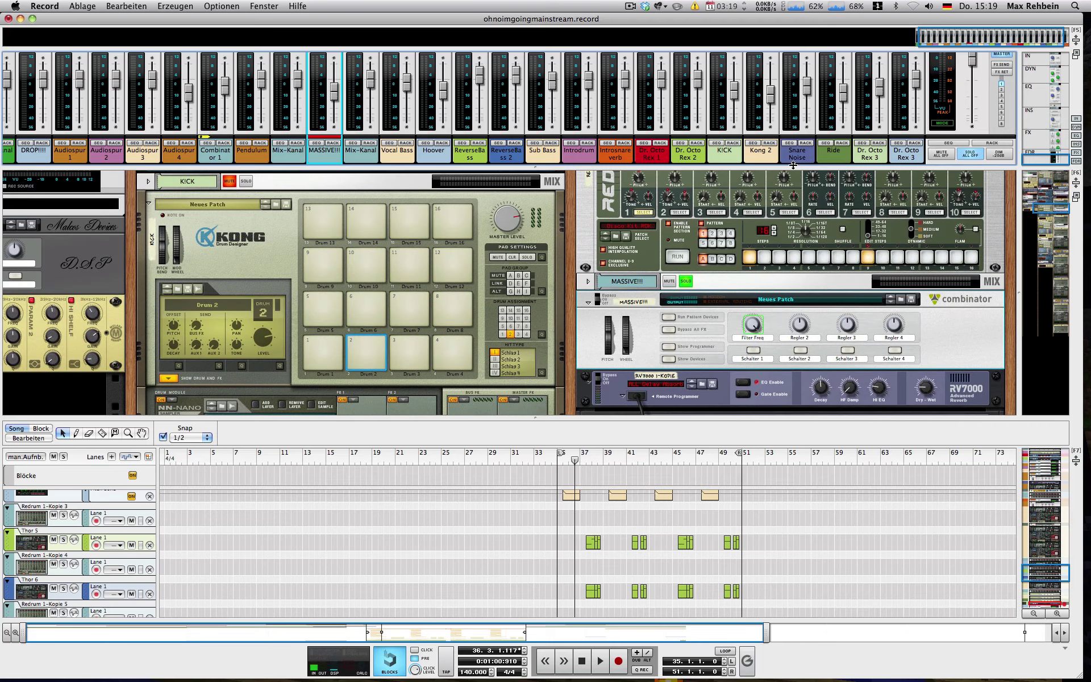
pyautogui.press('F5')
pyautogui.scroll(8, 799, 169)
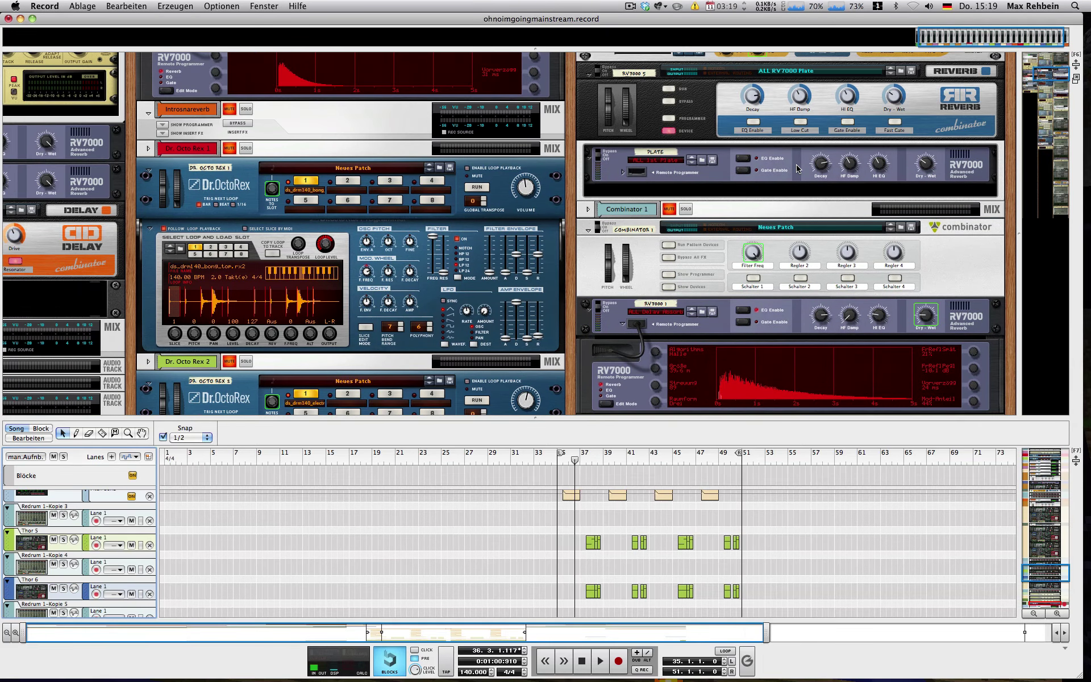
pyautogui.scroll(-8, 779, 190)
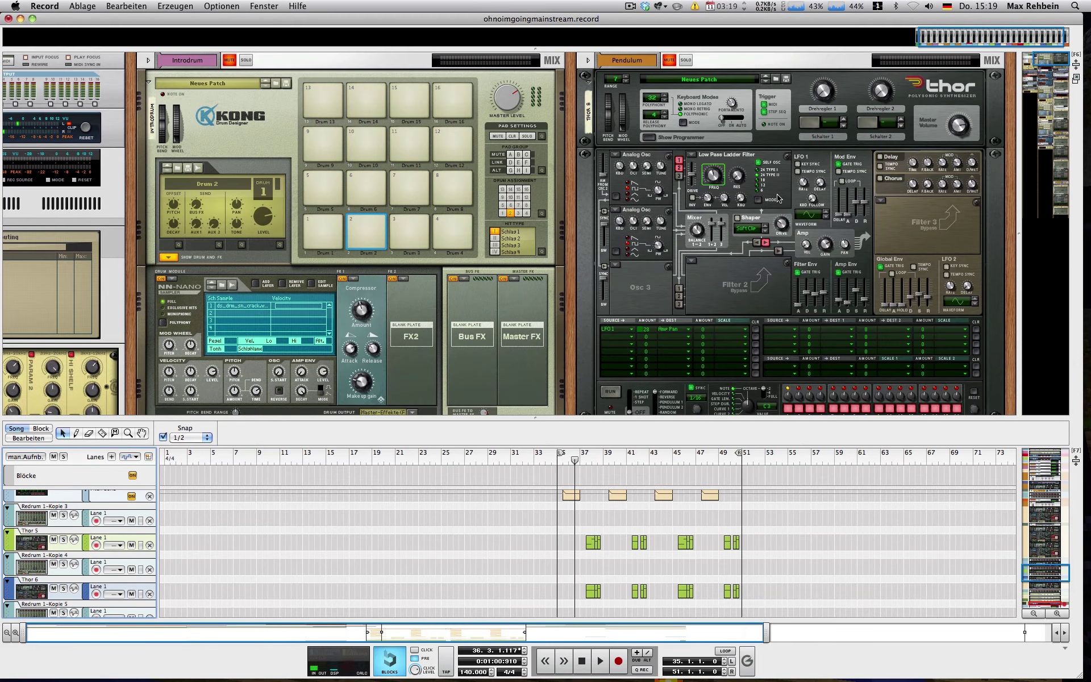
# Step: Bring the mixer back and clear the solos on the Vocal Bass and MASSIVE!!! channels
pyautogui.press('F5')
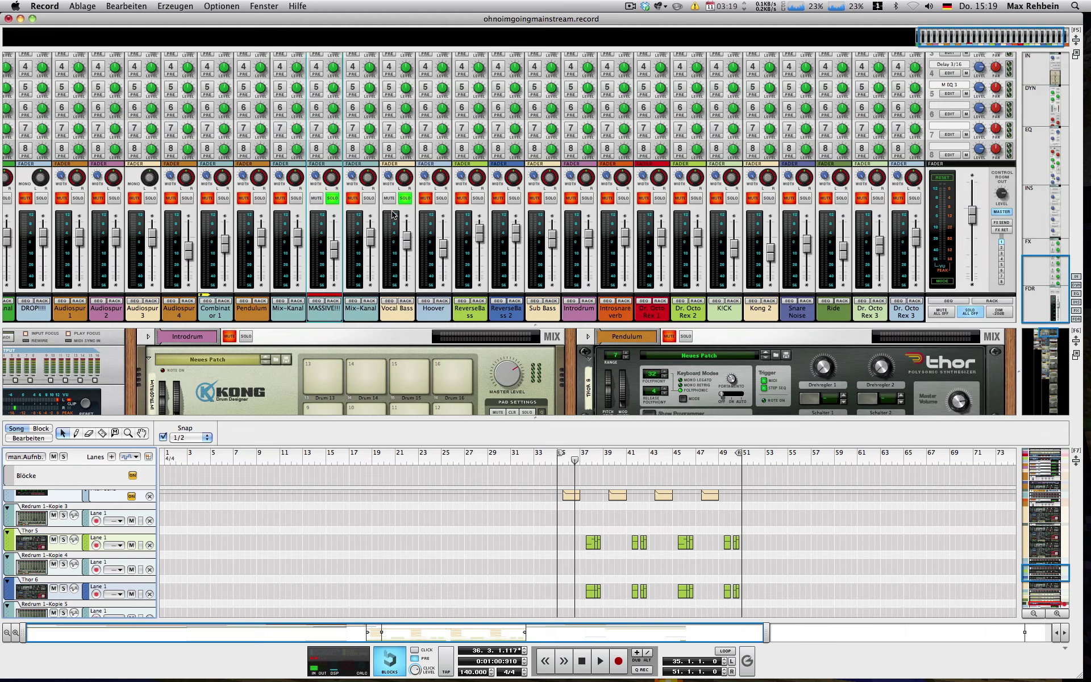
pyautogui.click(394, 195)
pyautogui.click(394, 195)
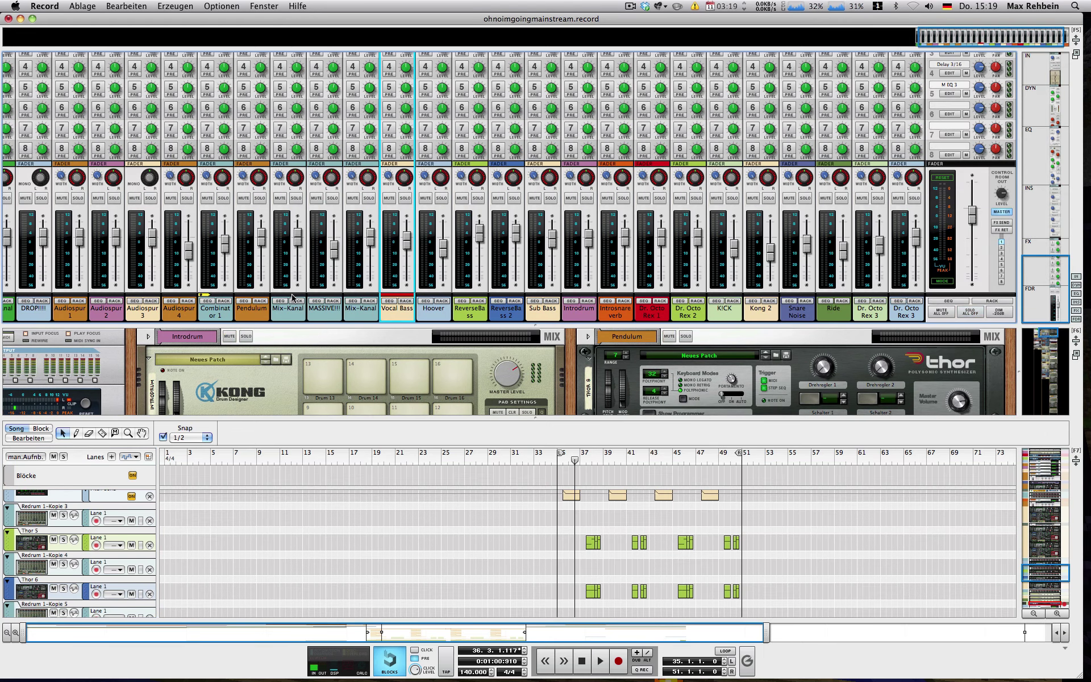
# Step: Solo the MASSIVE!!! channel with its devices shown in an enlarged rack, and play it from bar 35
pyautogui.click(323, 301)
pyautogui.click(332, 197)
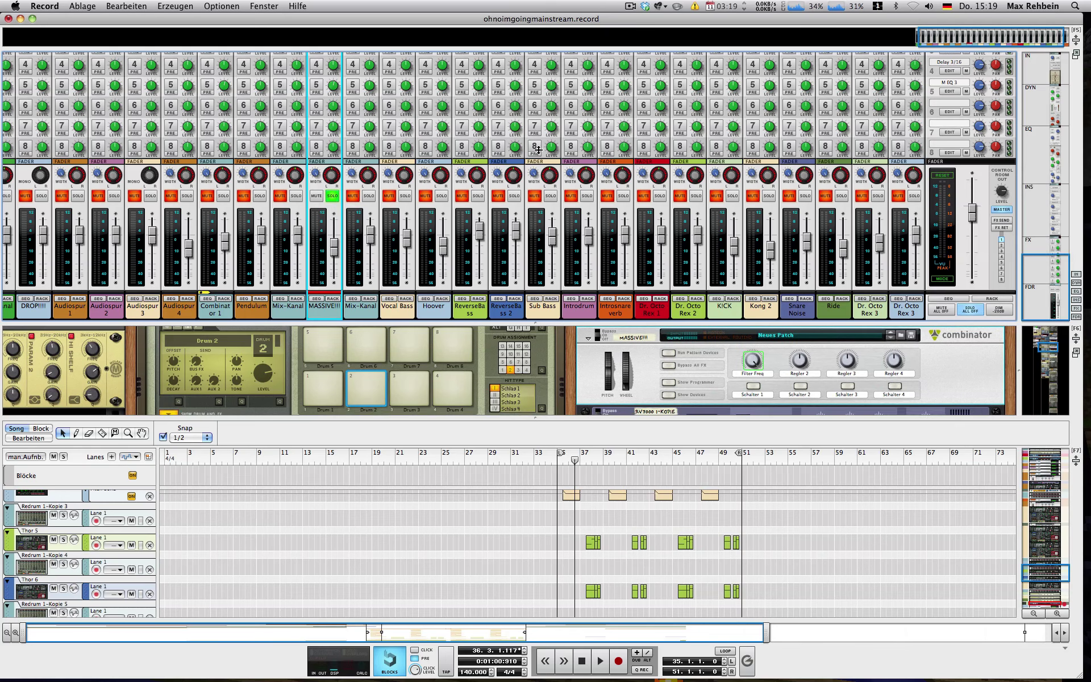
pyautogui.moveTo(569, 326); pyautogui.dragTo(534, 108)
pyautogui.press('KP_0')
pyautogui.press('space')
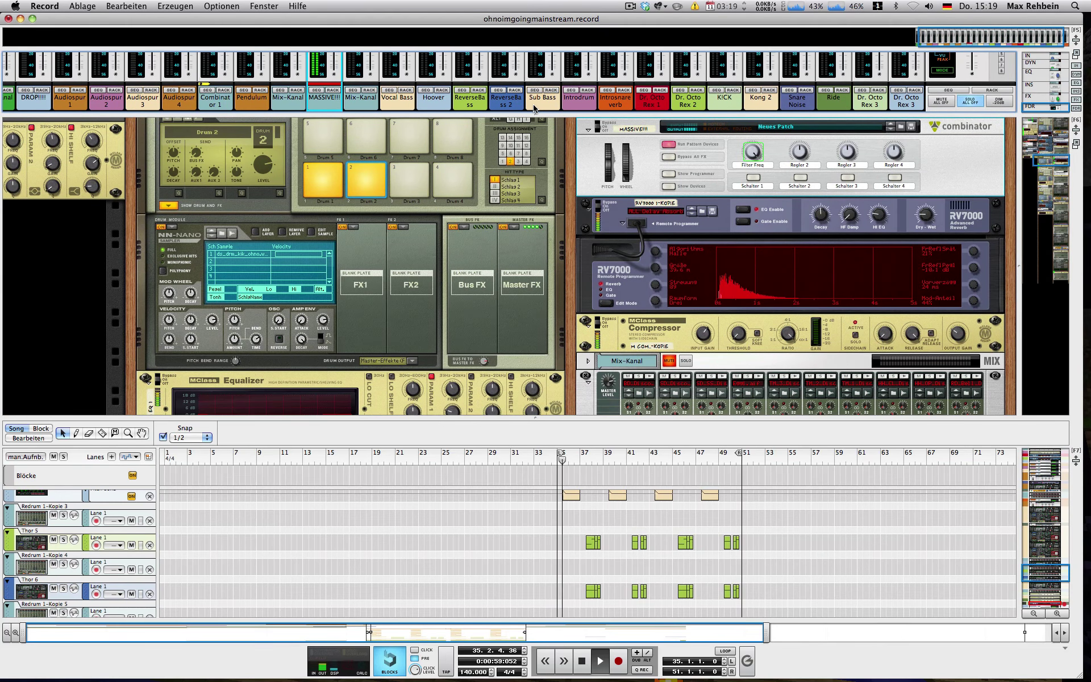
# Step: Unfold the devices inside the MASSIVE!!! Combinator to show them, and fold them away again
pyautogui.scroll(2, 725, 266)
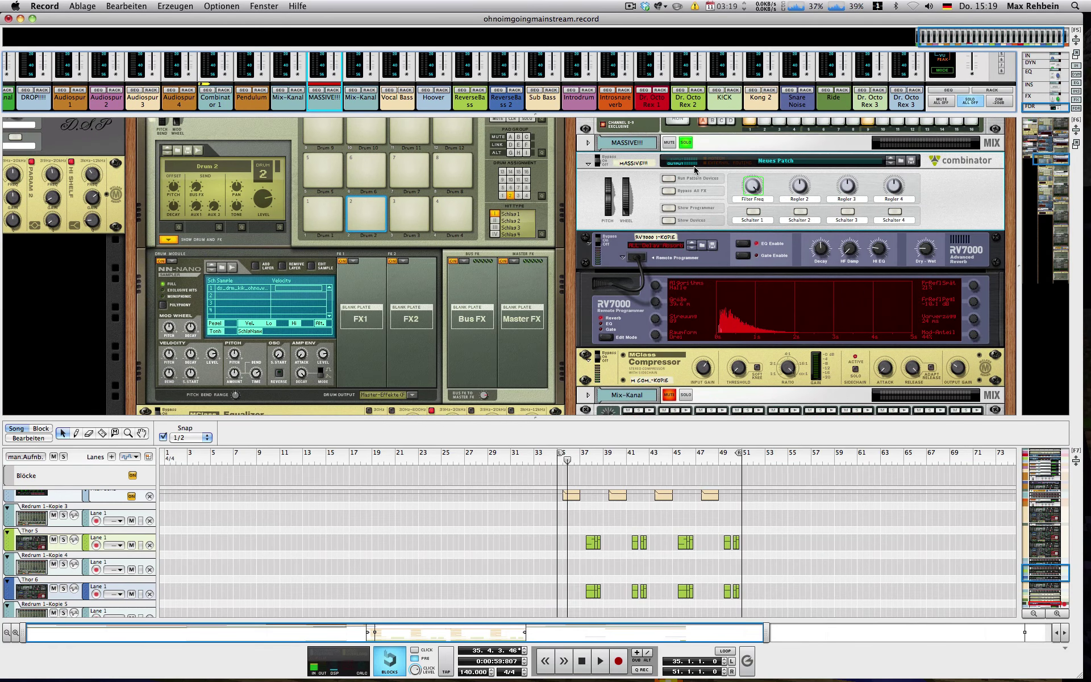
pyautogui.click(669, 221)
pyautogui.scroll(-2, 668, 226)
pyautogui.click(668, 186)
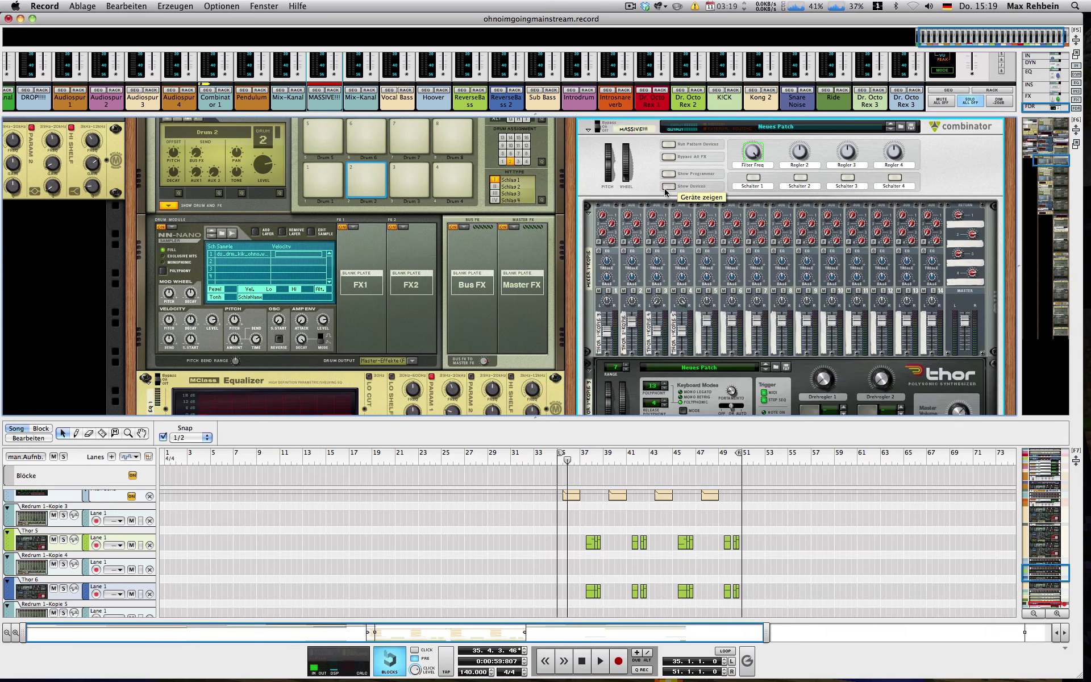
pyautogui.scroll(2, 648, 162)
pyautogui.scroll(-2, 645, 174)
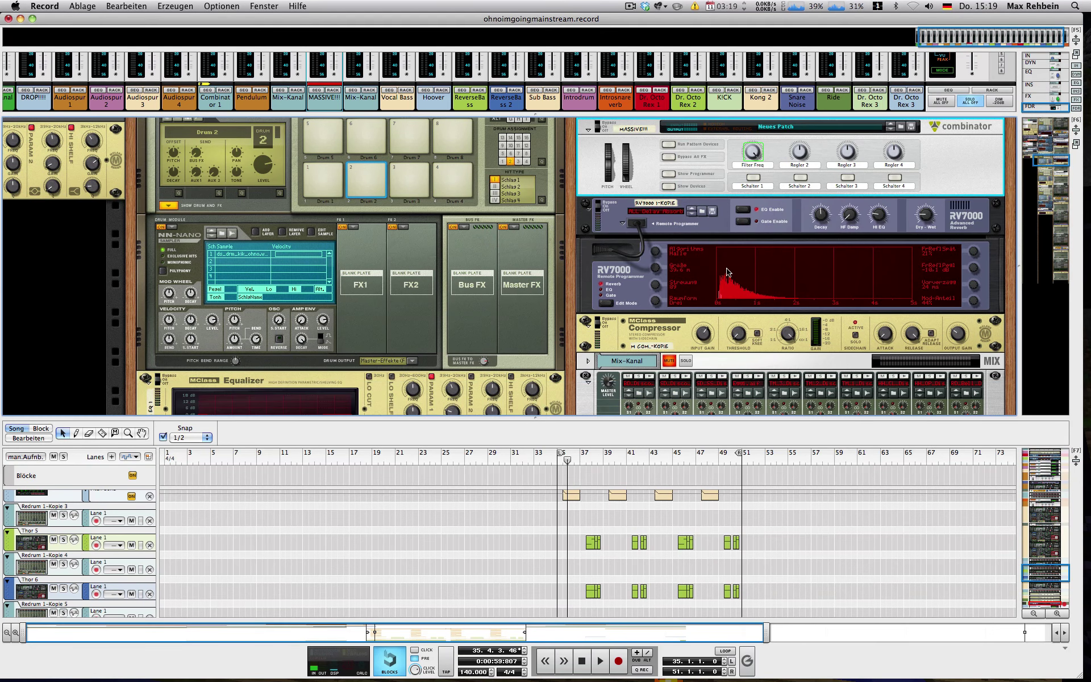
# Step: Show the MClass Compressor with the Redrum pattern below it, and their sidechain cabling on the back of the rack
pyautogui.scroll(-5, 714, 259)
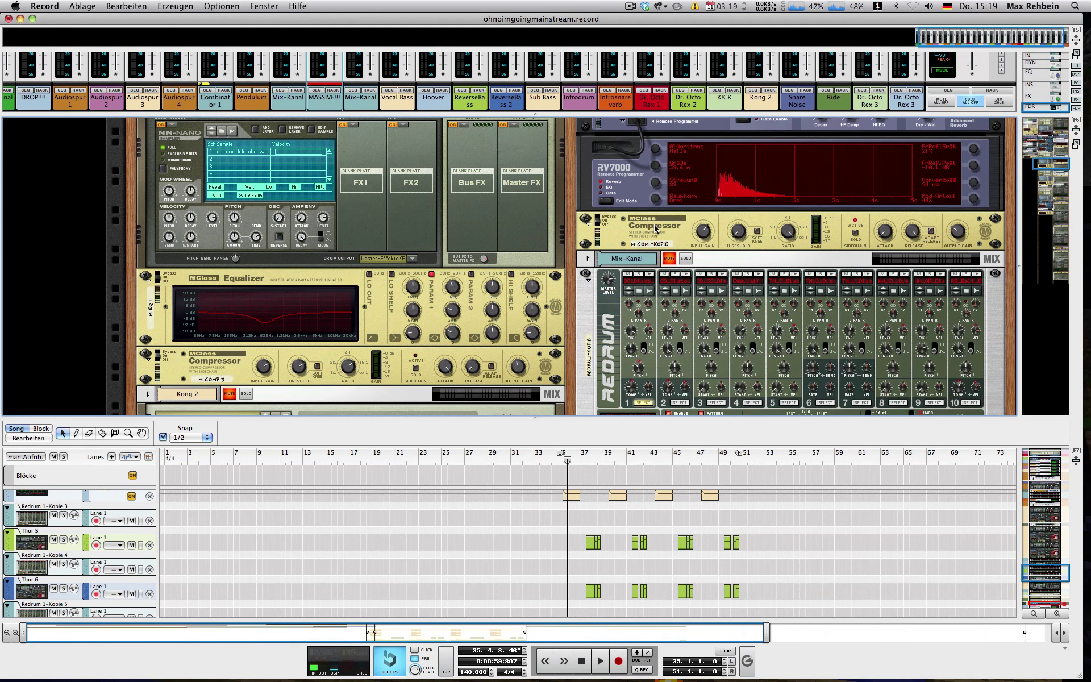
pyautogui.scroll(-3, 654, 227)
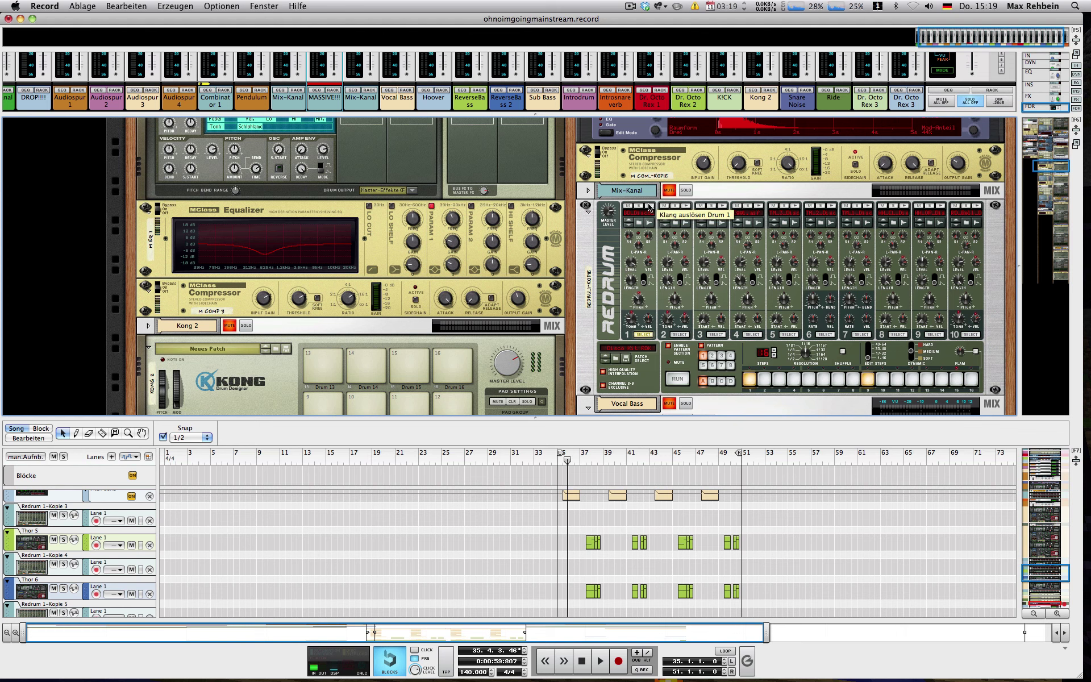
pyautogui.click(748, 380)
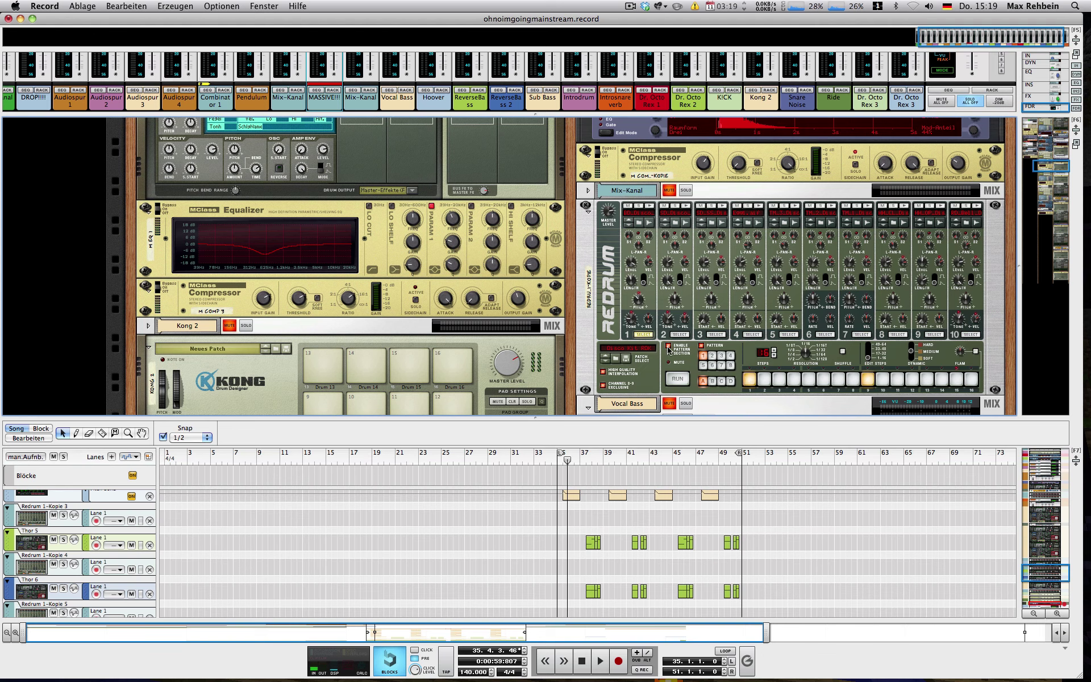
pyautogui.press('Tab')
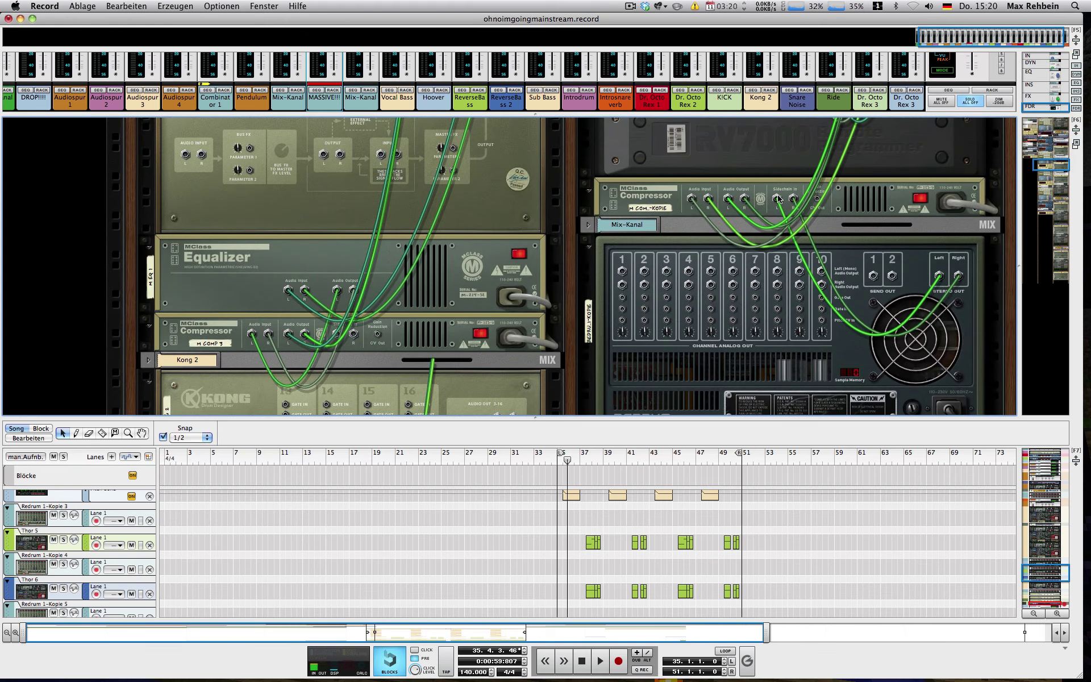
pyautogui.press('Tab')
# Step: Show the MASSIVE!!! channel's compressor, play the soloed channel briefly and return the song position to bar 35
pyautogui.scroll(3, 705, 277)
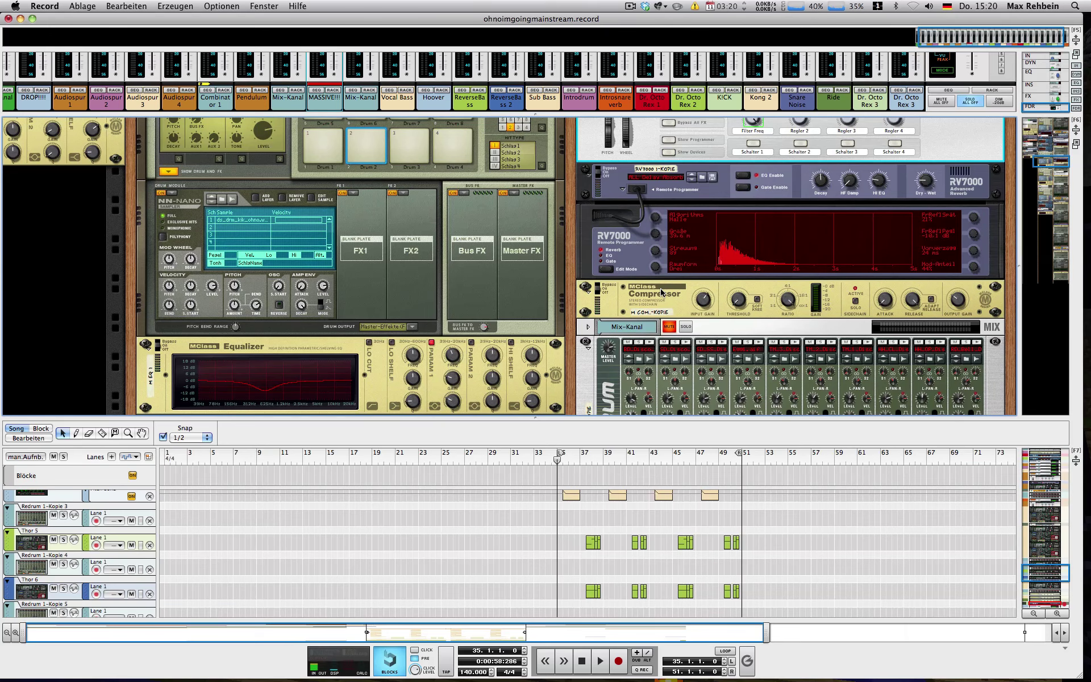
pyautogui.press('space')
pyautogui.press('space')
pyautogui.press('KP_0')
# Step: Examine the Redrum, Vocal Bass Combinator and Thor devices further along the rack
pyautogui.scroll(-3, 637, 264)
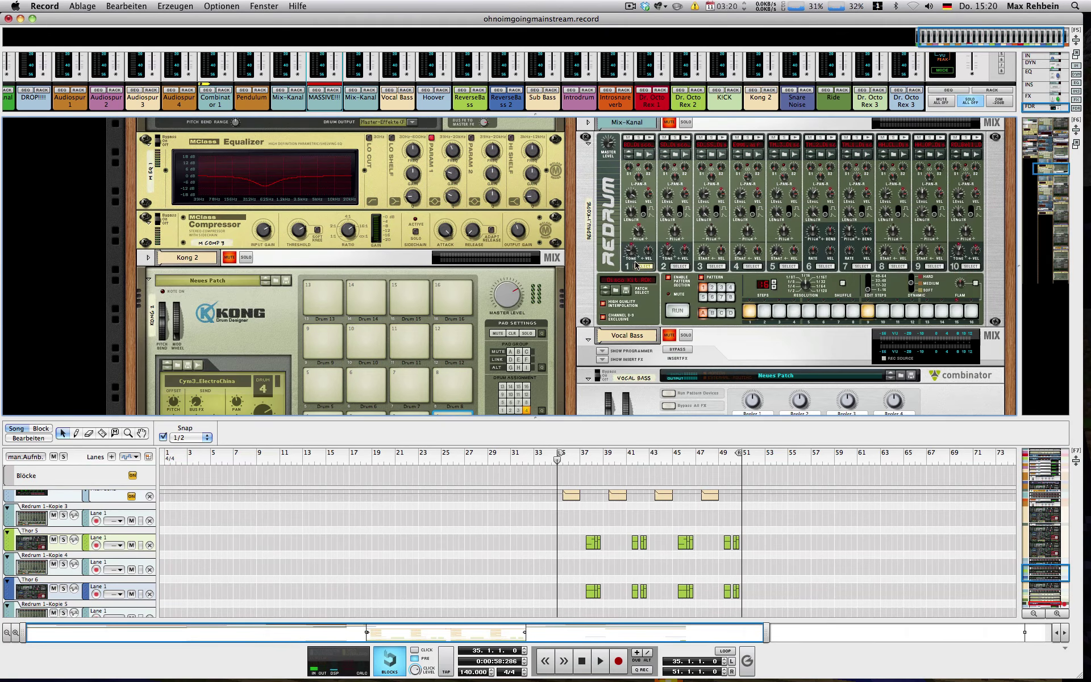
pyautogui.scroll(3, 597, 298)
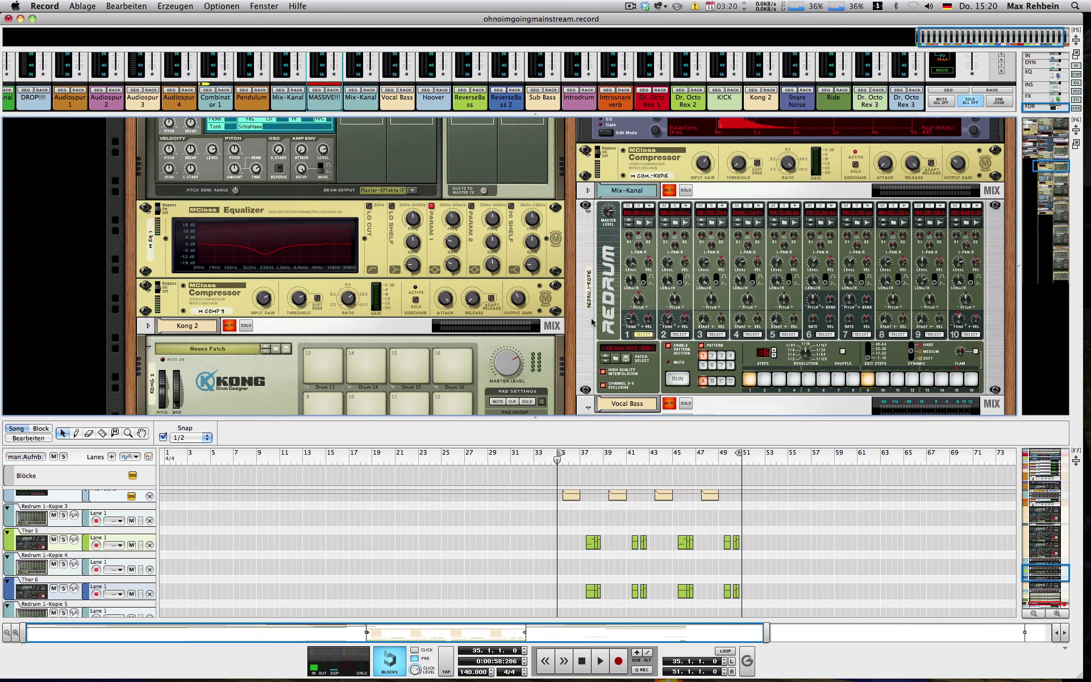
pyautogui.scroll(-10, 603, 205)
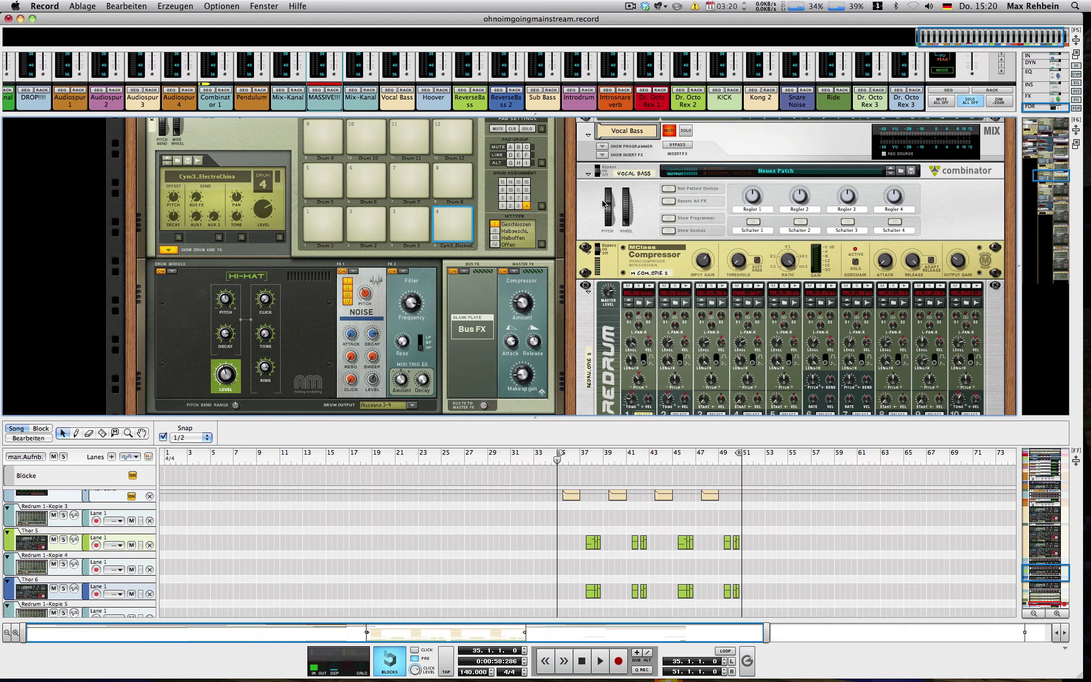
pyautogui.scroll(6, 623, 229)
pyautogui.scroll(-2, 660, 341)
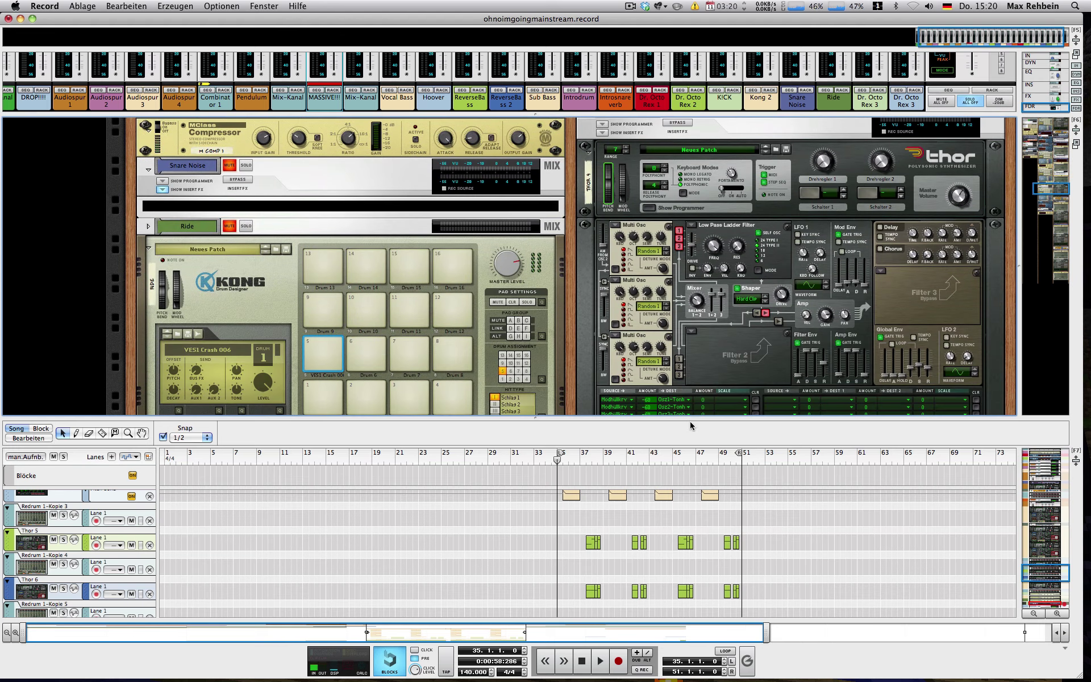
# Step: Give the sequencer more height and look through the arrangement's synth, audio and Redrum tracks
pyautogui.moveTo(683, 423); pyautogui.dragTo(682, 269)
pyautogui.scroll(5, 776, 385)
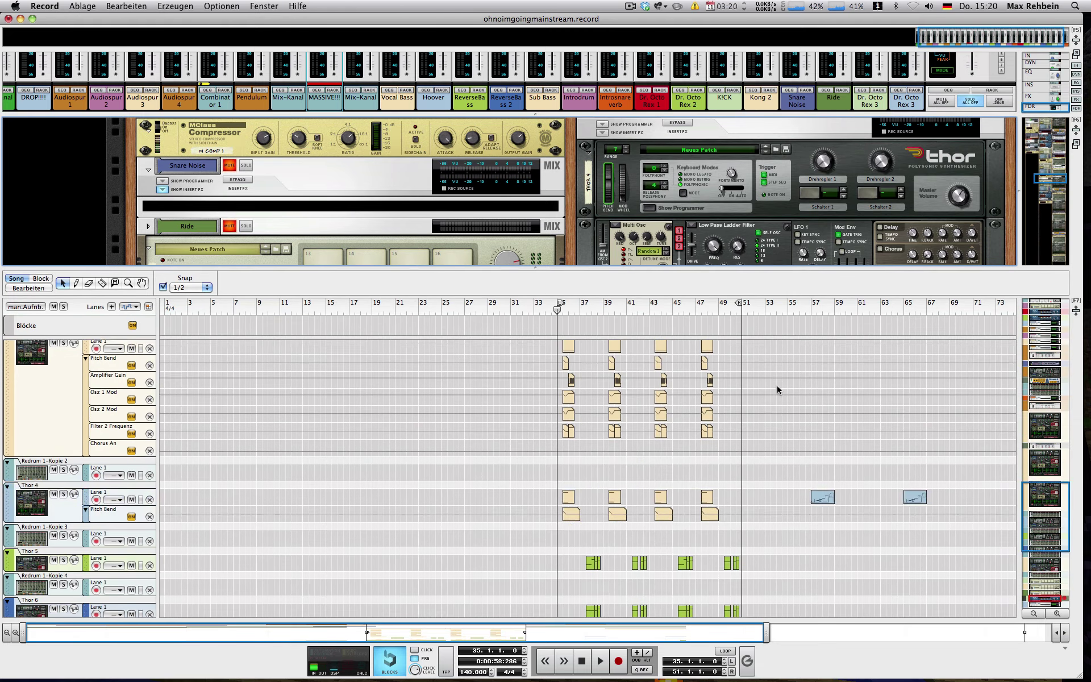
pyautogui.scroll(5, 777, 386)
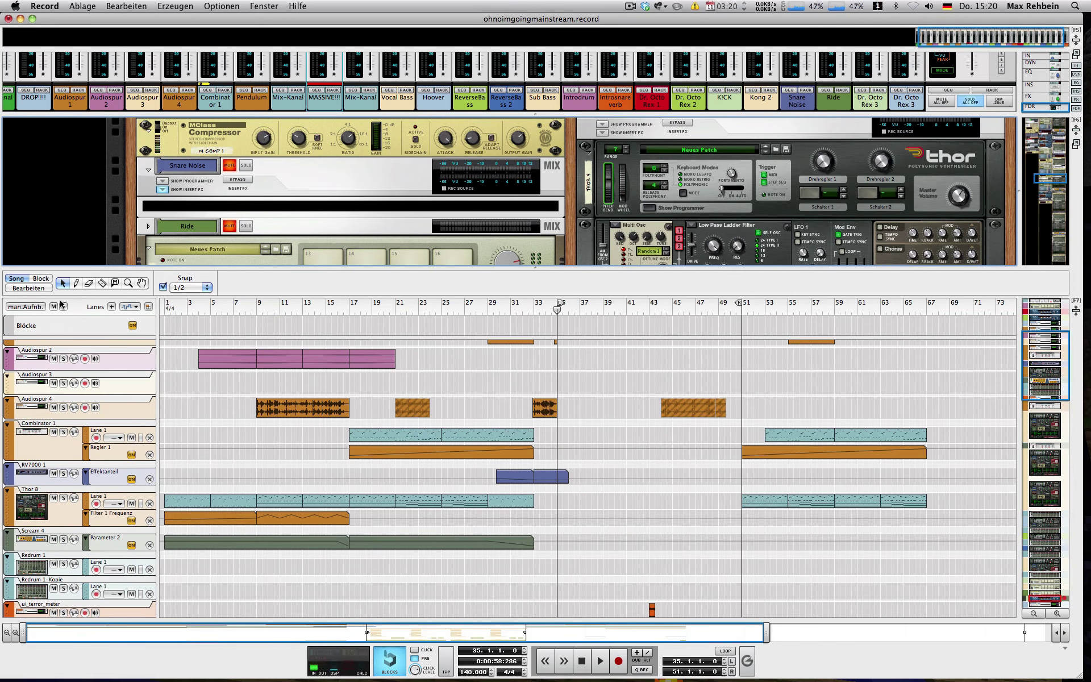
pyautogui.scroll(-5, 375, 251)
pyautogui.scroll(3, 242, 89)
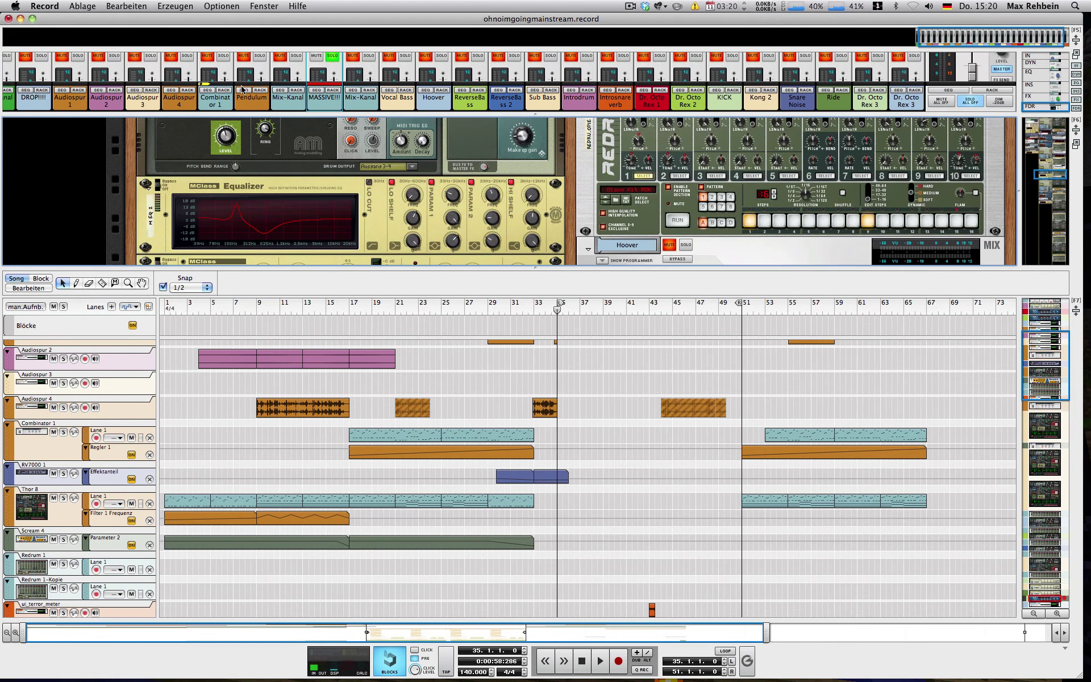
# Step: Turn off the solo on the MASSIVE!!! channel and play the full song from bar 35 with the rack hidden
pyautogui.click(333, 55)
pyautogui.press('space')
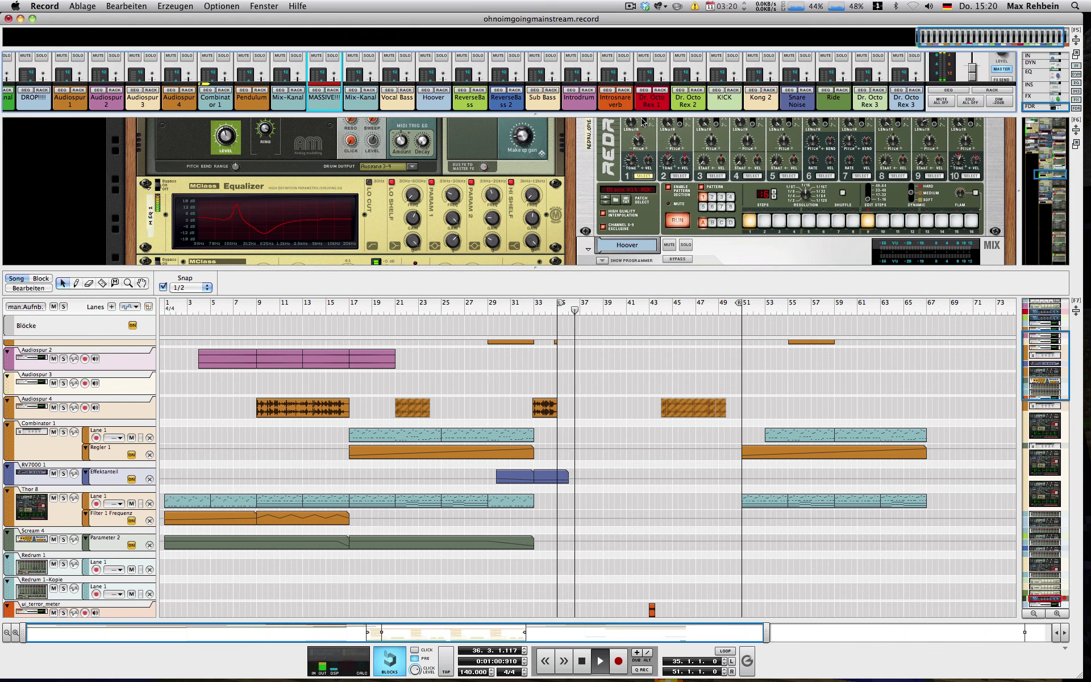
pyautogui.press('F6')
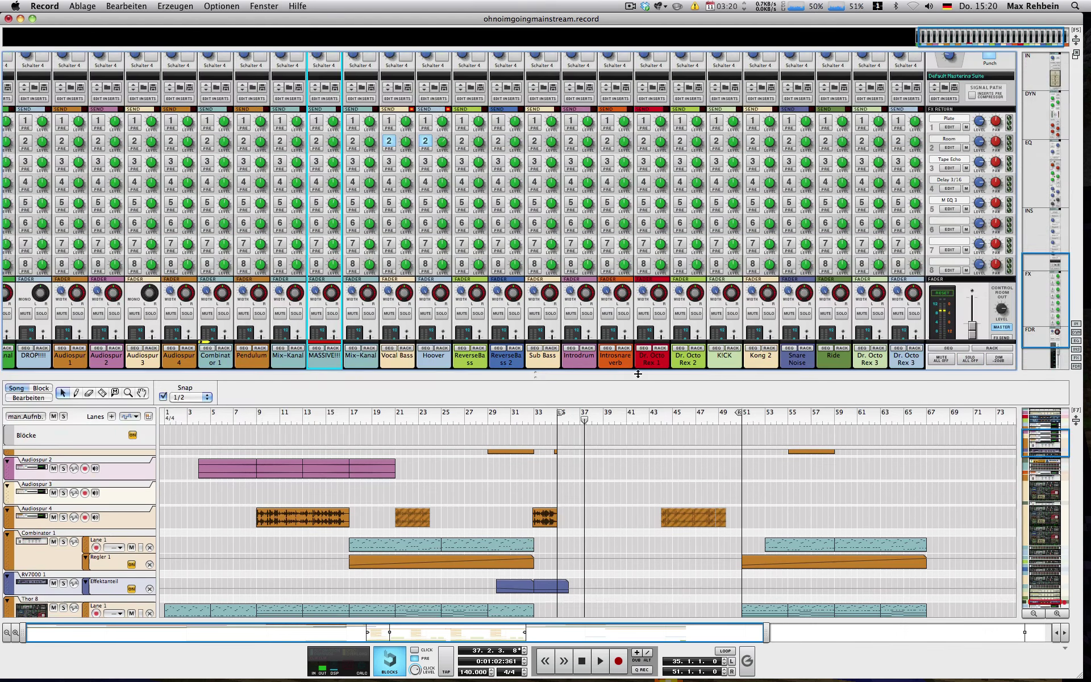
# Step: Mute the KICK, Kong 2, Snare Noise, Ride and both Dr. Octo Rex 3 channels, and play the remaining mix from bar 35
pyautogui.scroll(-3, 606, 262)
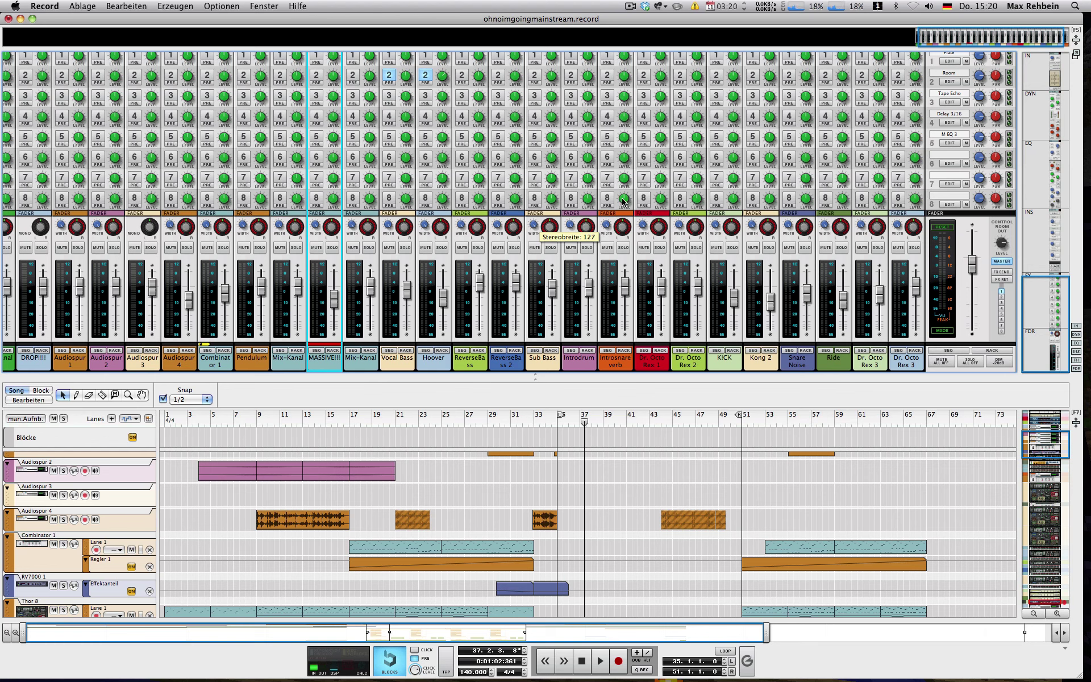
pyautogui.press('space')
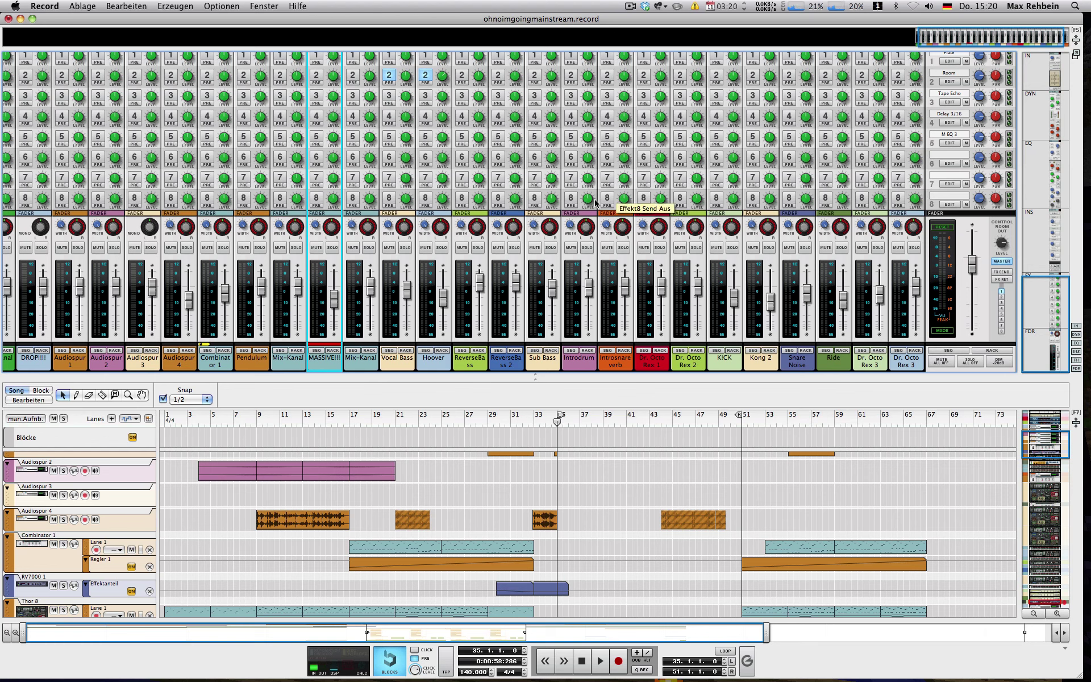
pyautogui.click(717, 248)
pyautogui.click(753, 247)
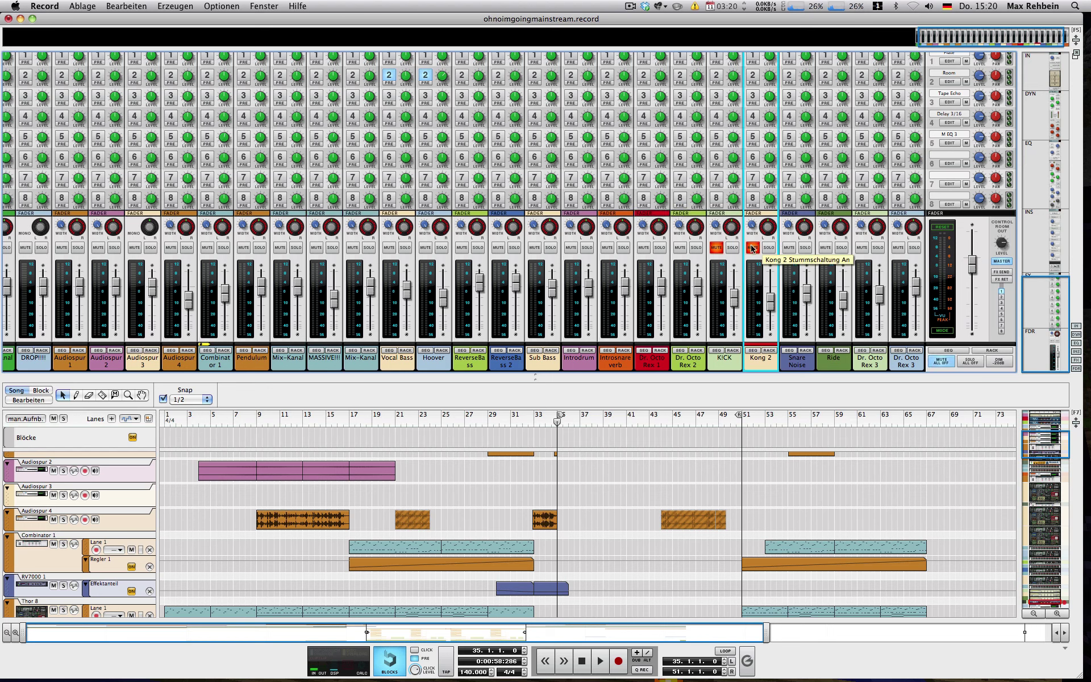
pyautogui.click(789, 247)
pyautogui.click(825, 247)
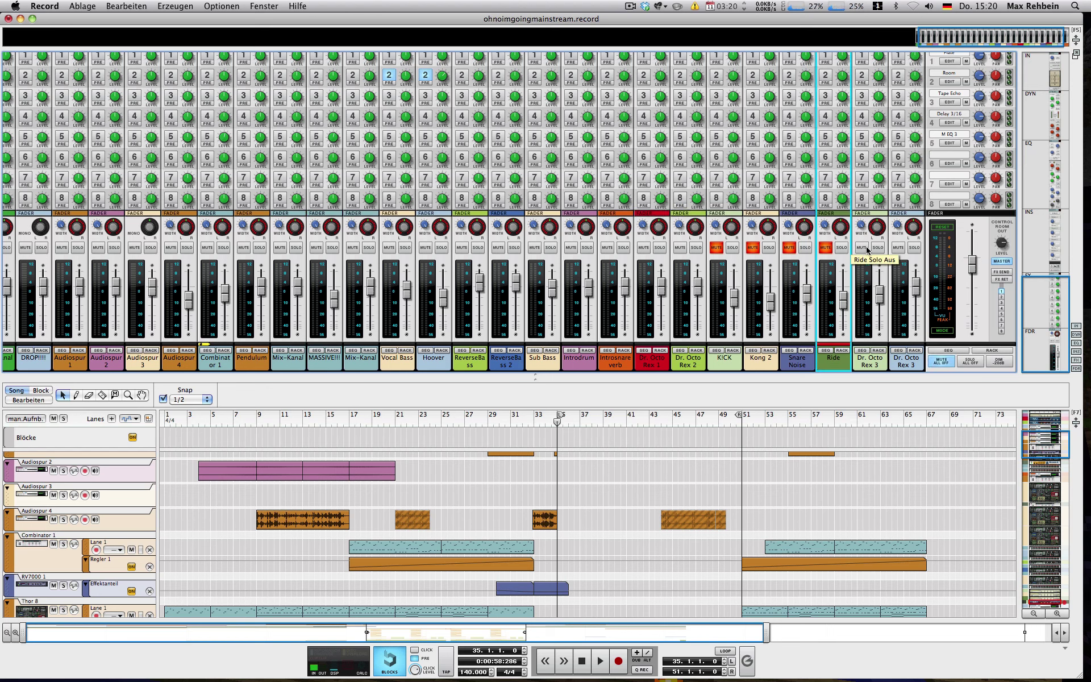
pyautogui.click(861, 247)
pyautogui.click(899, 247)
pyautogui.press('space')
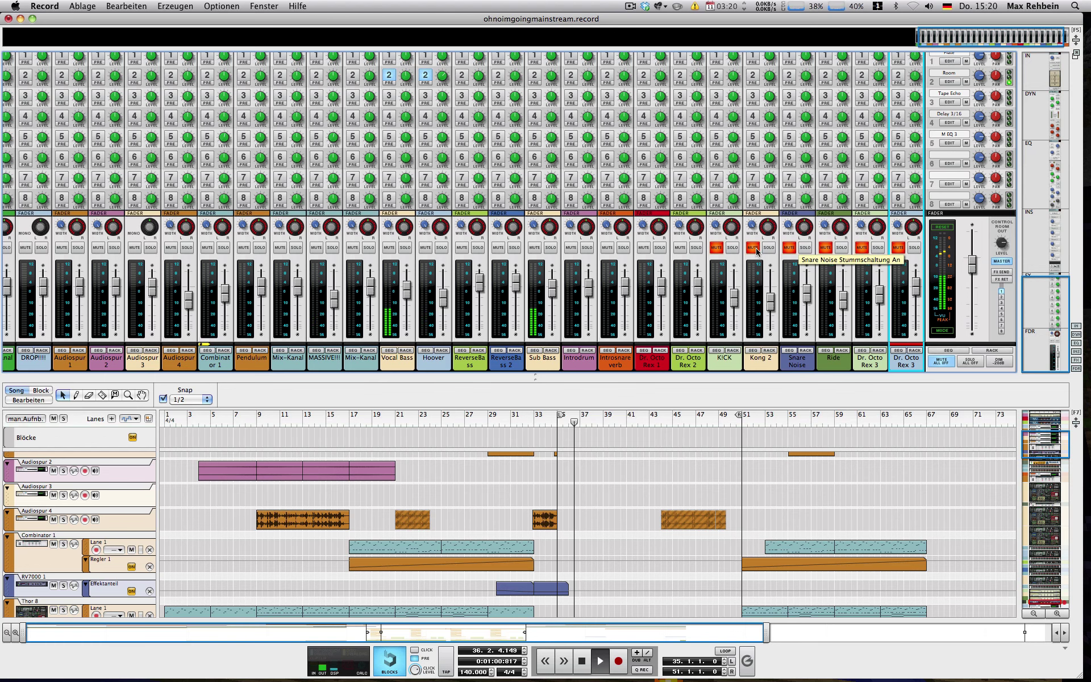
pyautogui.press('space')
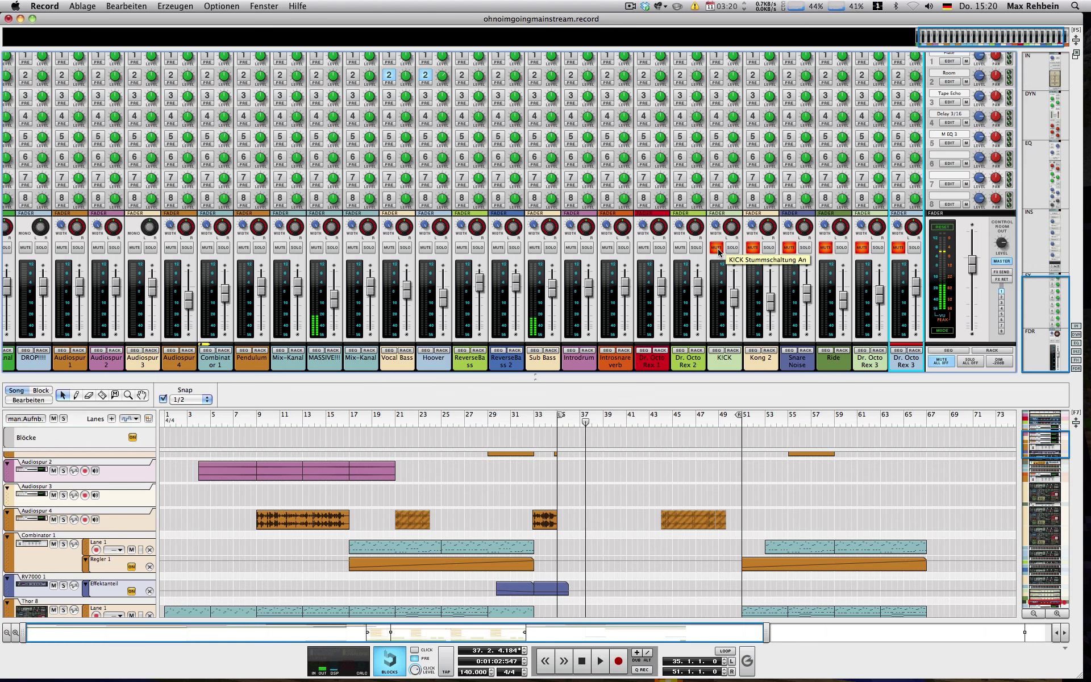
# Step: Unmute the KICK, Kong 2, Snare Noise, Ride and both Dr. Octo Rex 3 channels, and play the full mix from bar 35
pyautogui.click(716, 248)
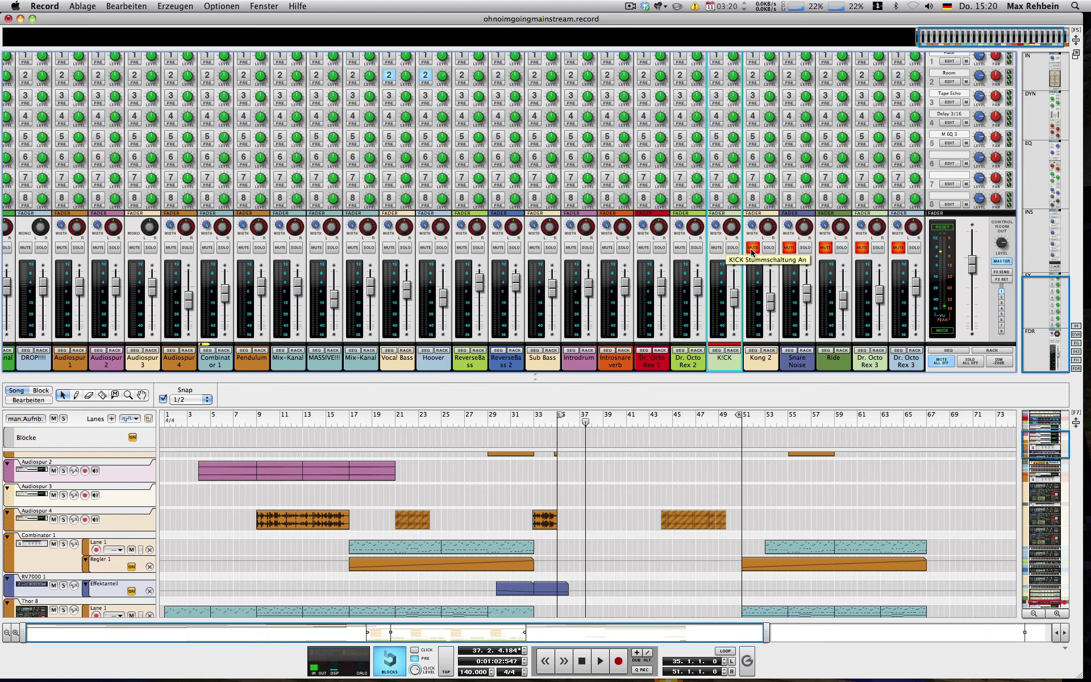
pyautogui.click(753, 248)
pyautogui.click(789, 248)
pyautogui.click(826, 248)
pyautogui.click(862, 248)
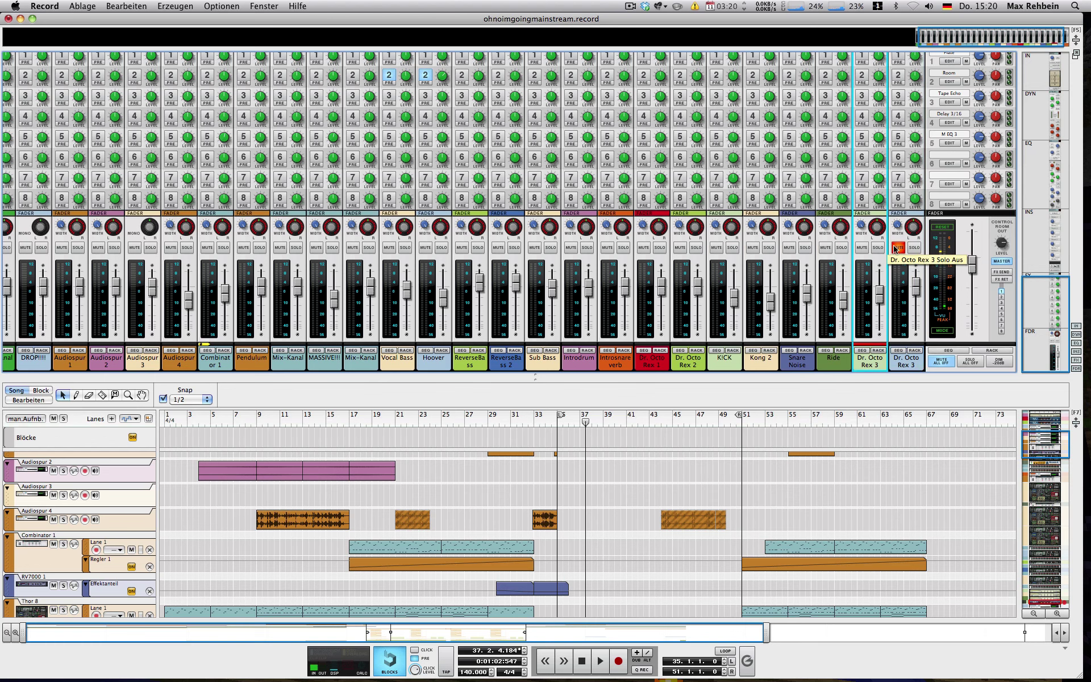
pyautogui.click(899, 248)
pyautogui.press('space')
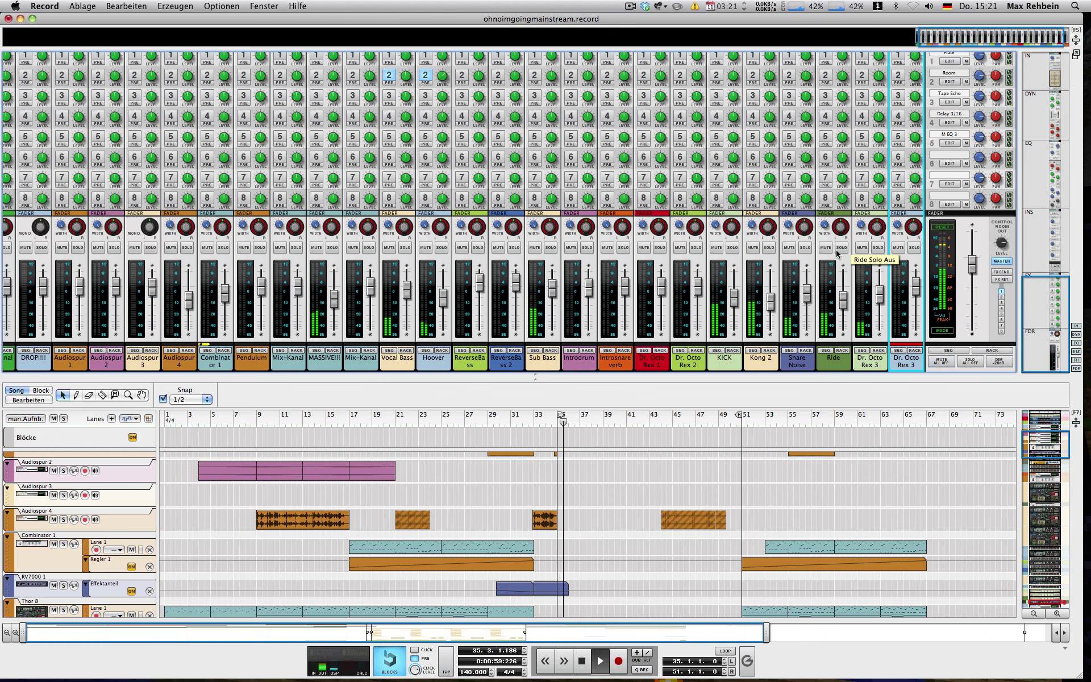
pyautogui.press('space')
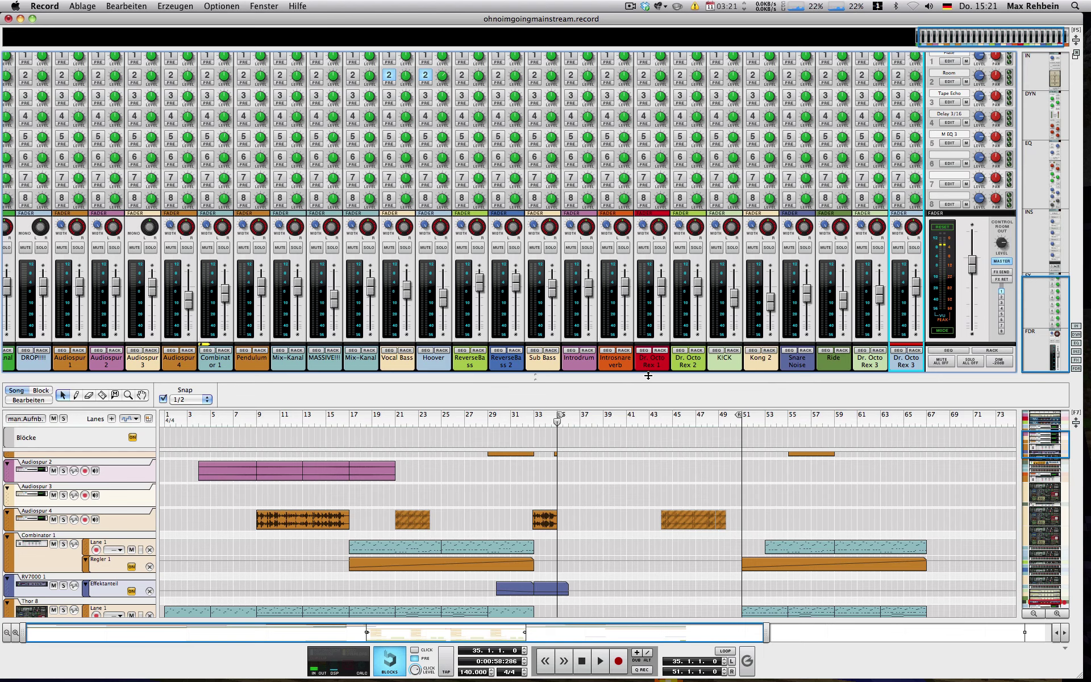
# Step: Show the rack alongside the mixer and sequencer, and bring the KICK channel's Kong device into view
pyautogui.press('F6')
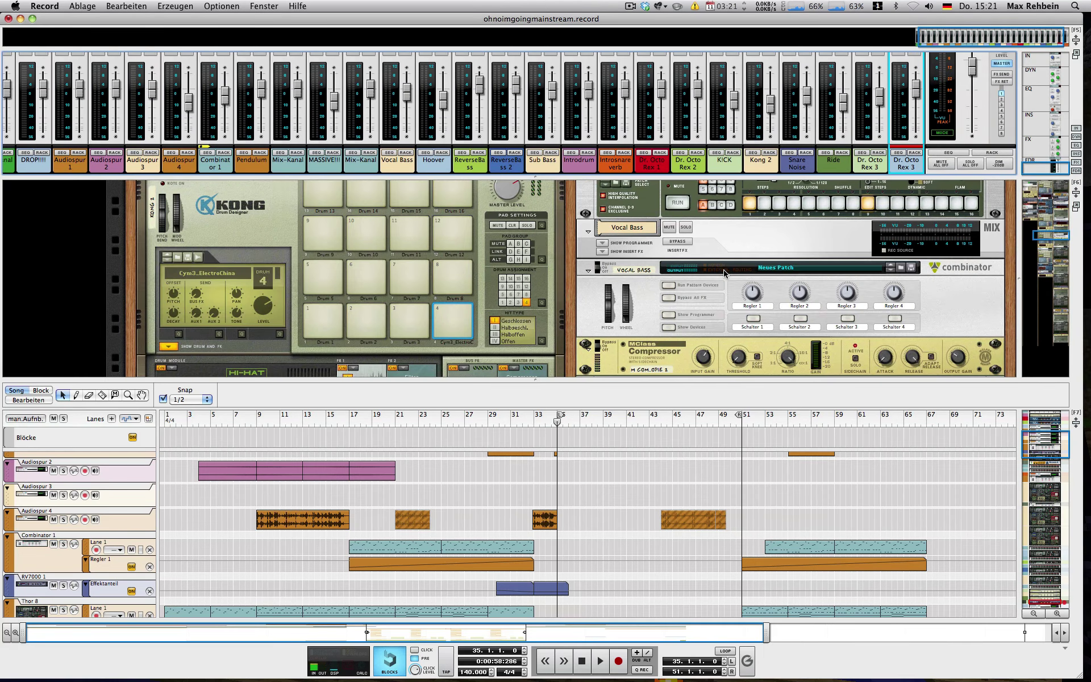
pyautogui.scroll(-5, 724, 271)
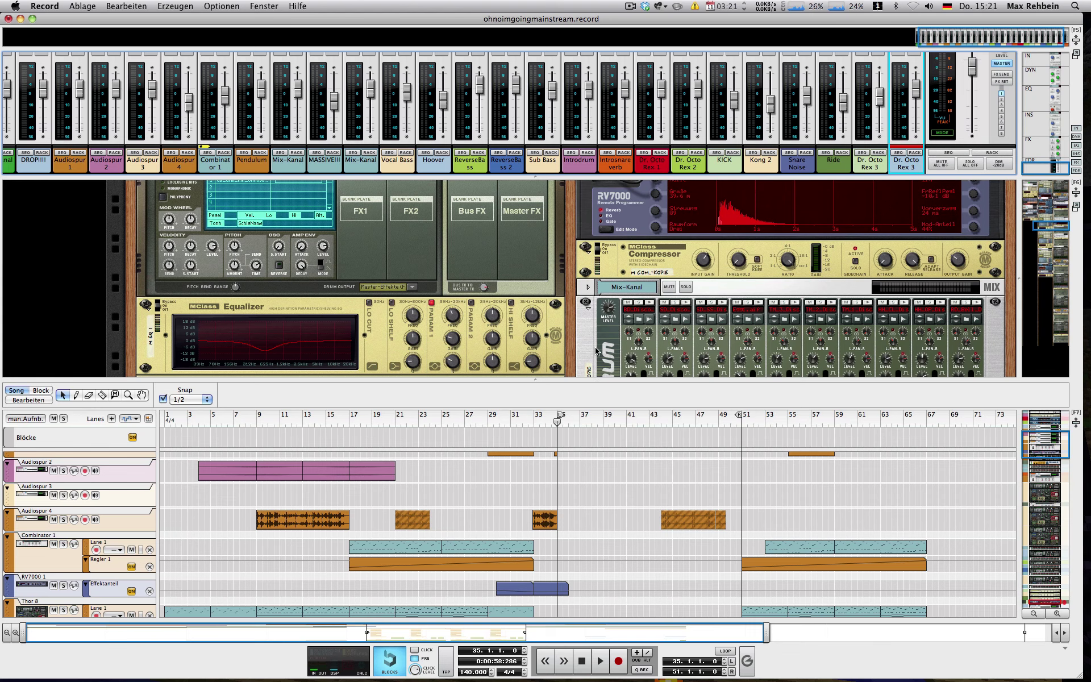
pyautogui.scroll(5, 596, 351)
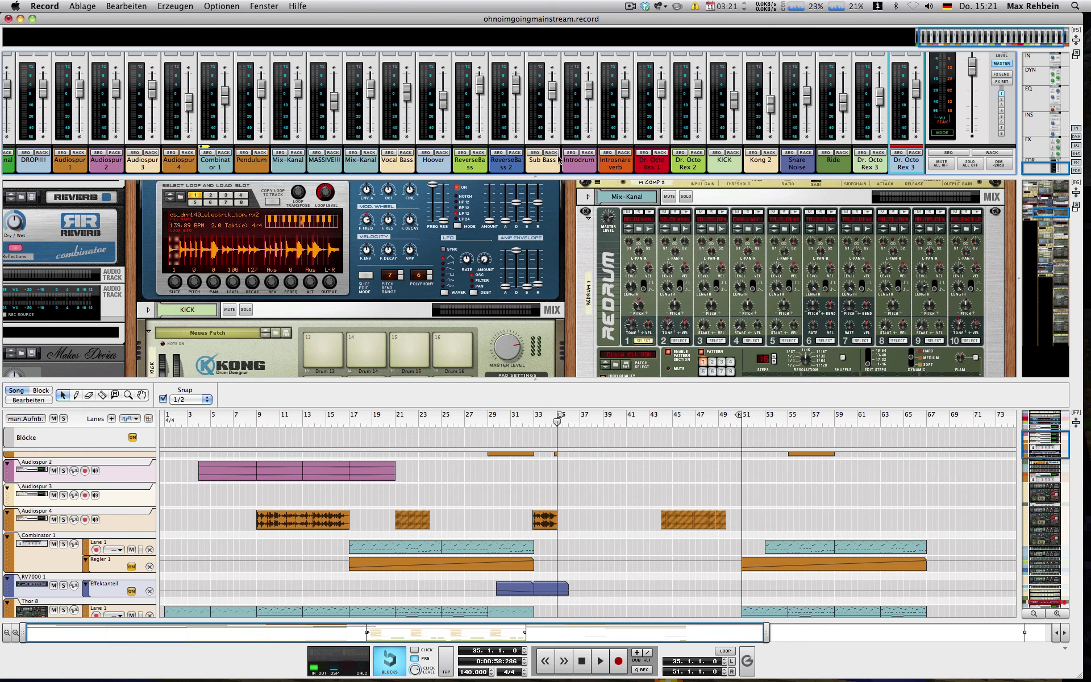
pyautogui.click(727, 153)
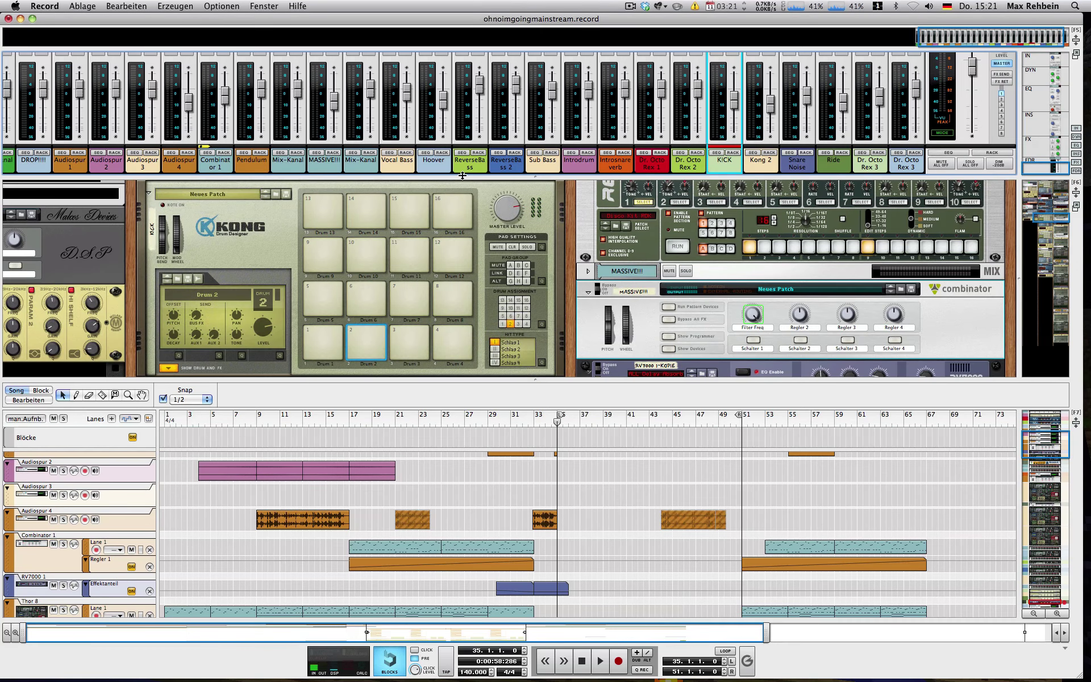
# Step: Maximize the sequencer and try soloing the lower drum tracks, ending with only the KICK track soloed
pyautogui.press('F7')
pyautogui.scroll(2, 463, 177)
pyautogui.scroll(-10, 466, 175)
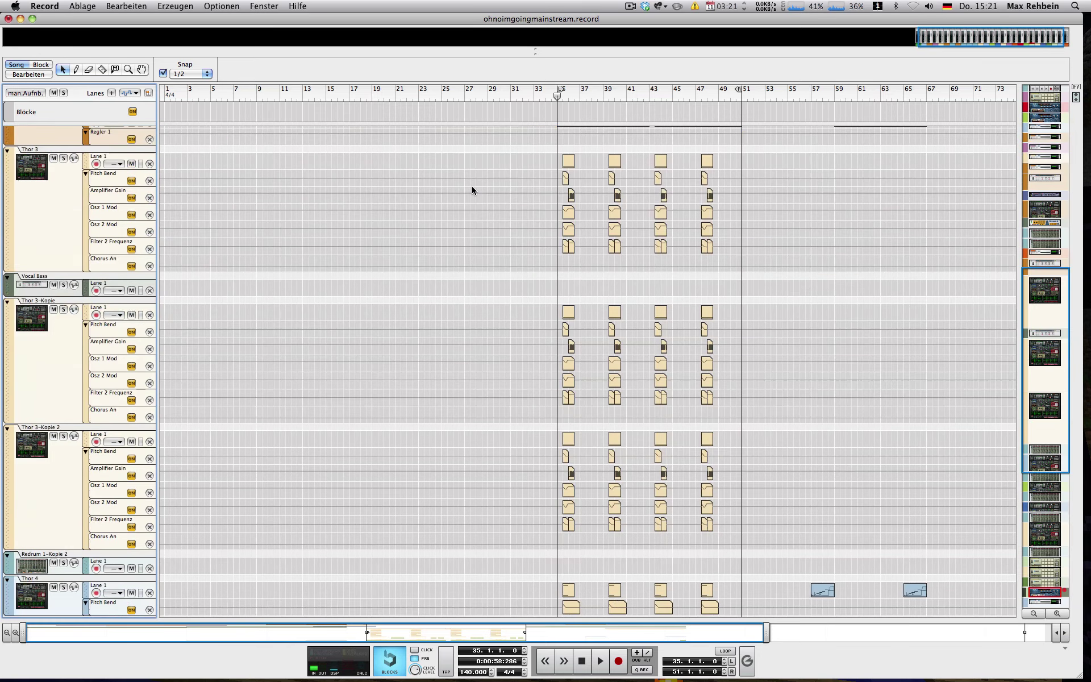
pyautogui.scroll(-1, 374, 327)
pyautogui.click(63, 581)
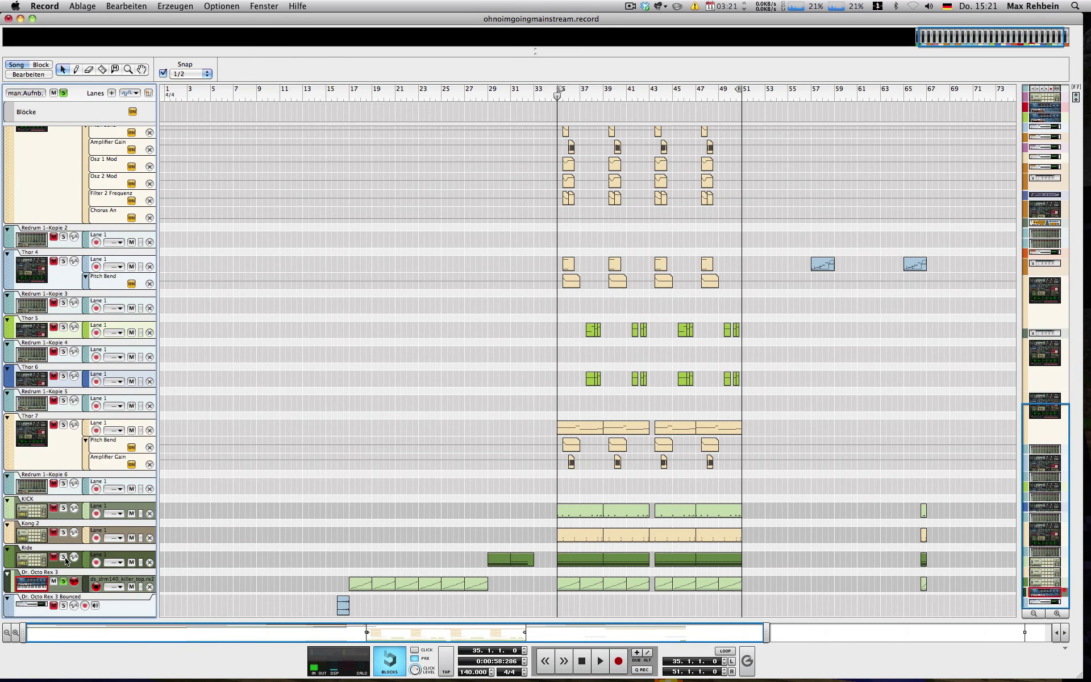
pyautogui.click(63, 556)
pyautogui.click(62, 526)
pyautogui.click(63, 511)
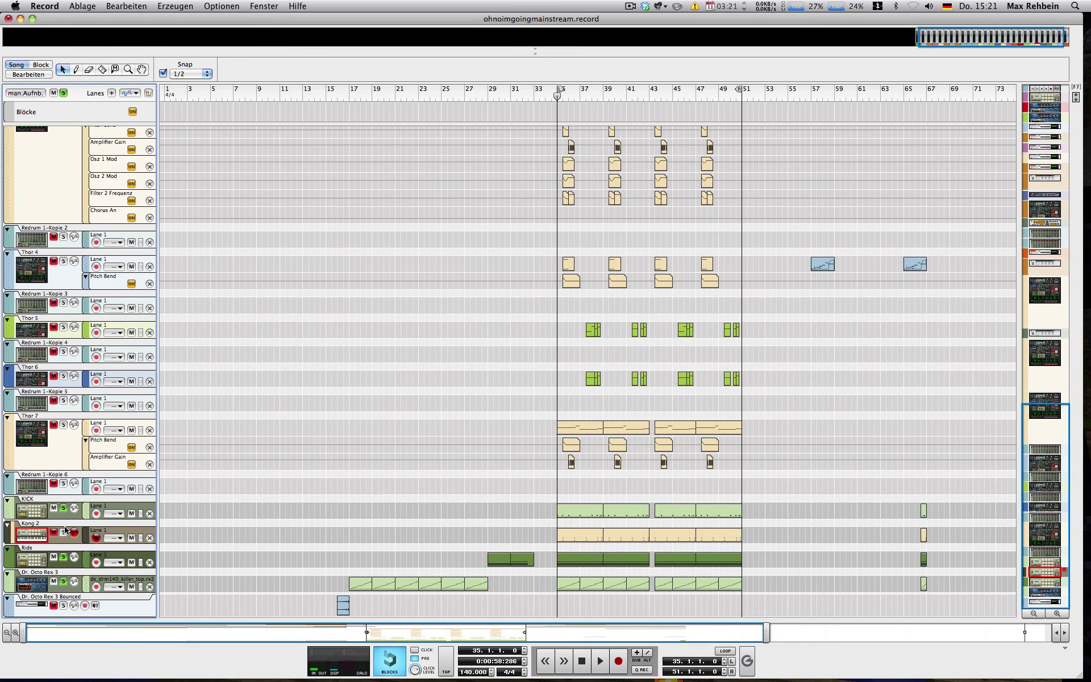
pyautogui.click(63, 532)
pyautogui.click(63, 532)
pyautogui.click(64, 580)
# Step: Turn on looping, play the soloed KICK track briefly and show the rack above the sequencer
pyautogui.click(720, 652)
pyautogui.press('space')
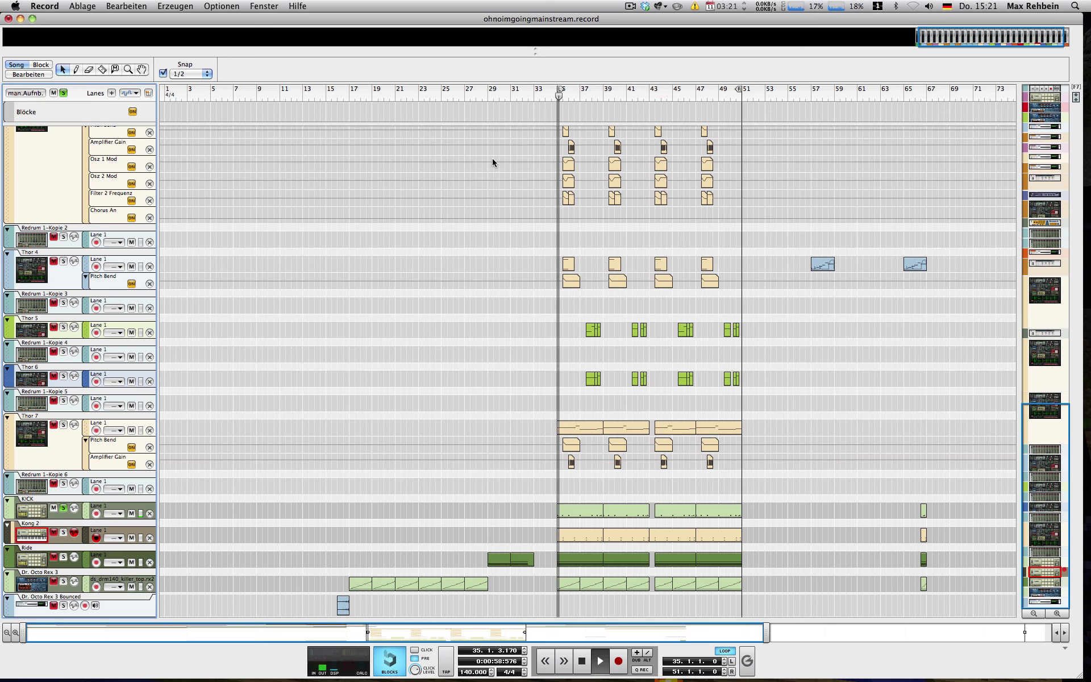
pyautogui.press('F6')
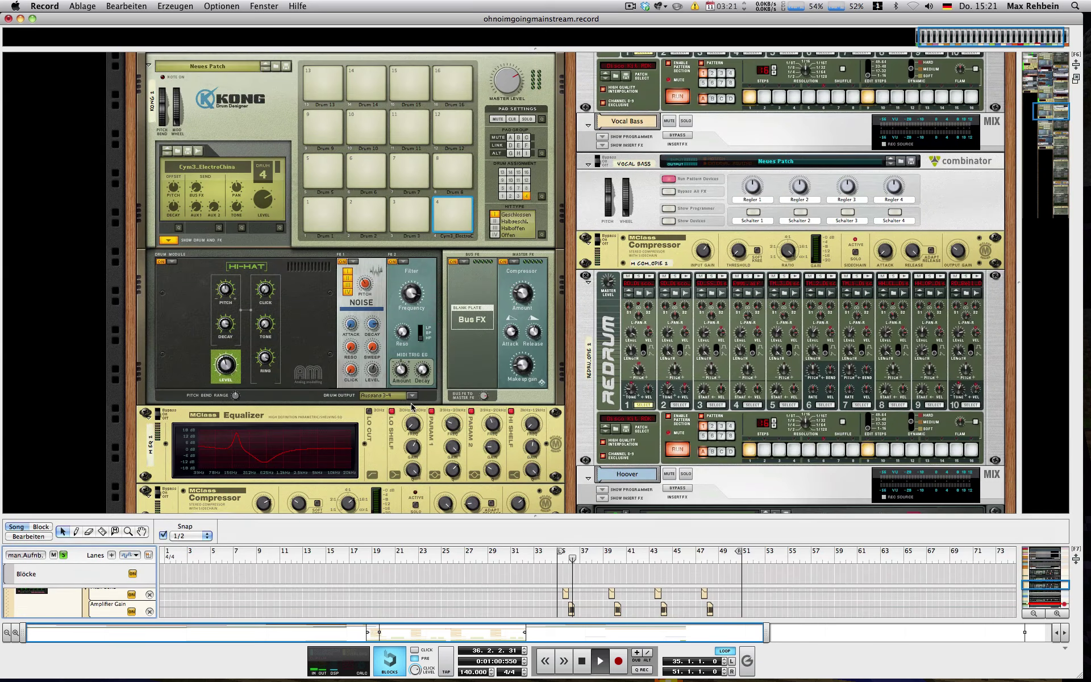
pyautogui.scroll(15, 424, 216)
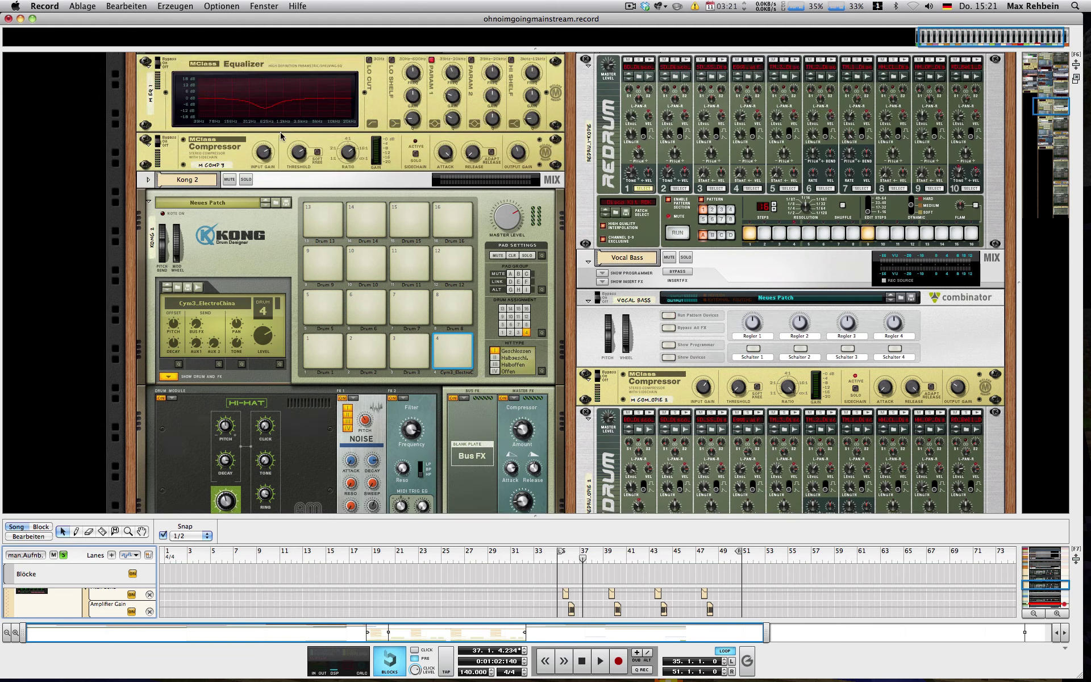
# Step: Show the KICK channel's Kong drum designer and audition its Drum 1 and Drum 2 pads
pyautogui.scroll(-2, 280, 151)
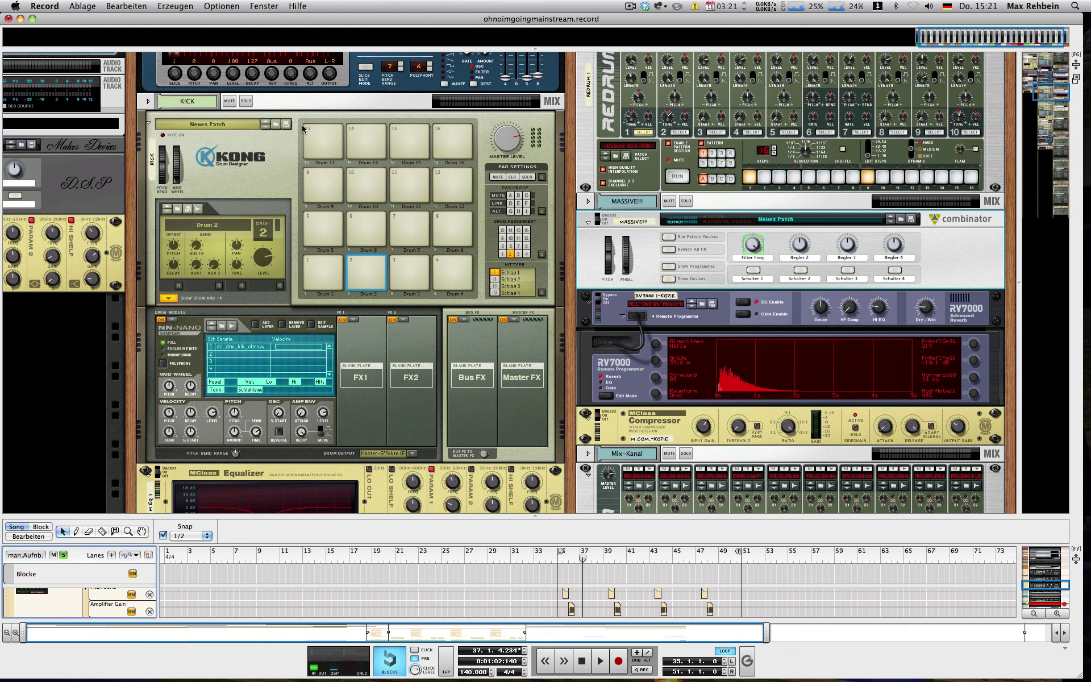
pyautogui.click(319, 272)
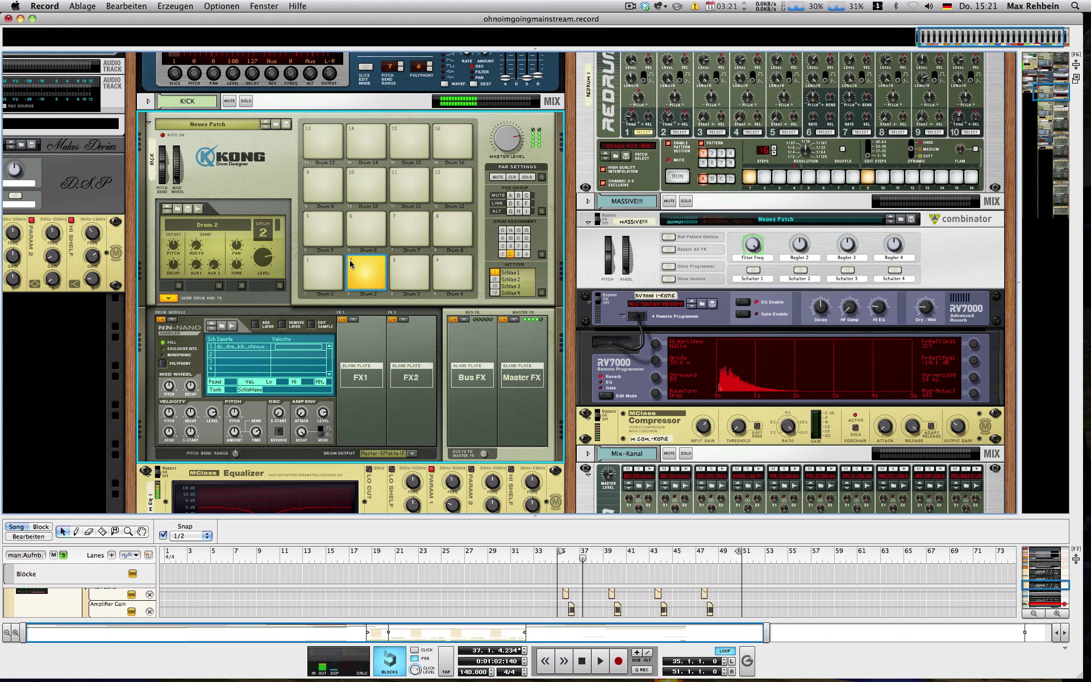
pyautogui.click(362, 269)
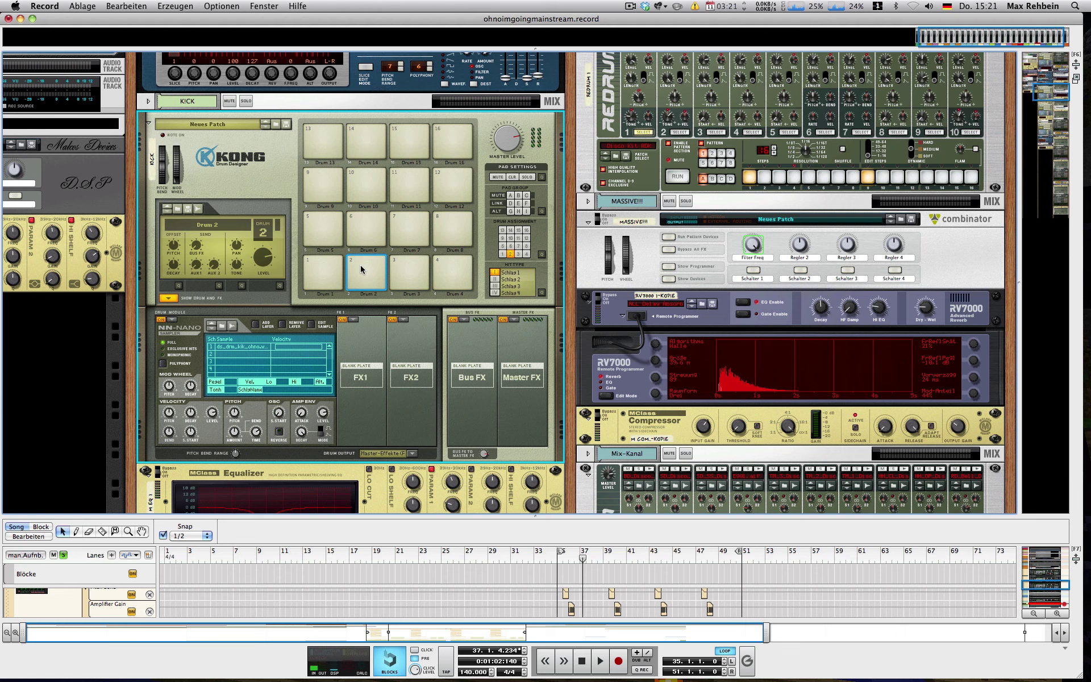
pyautogui.click(324, 270)
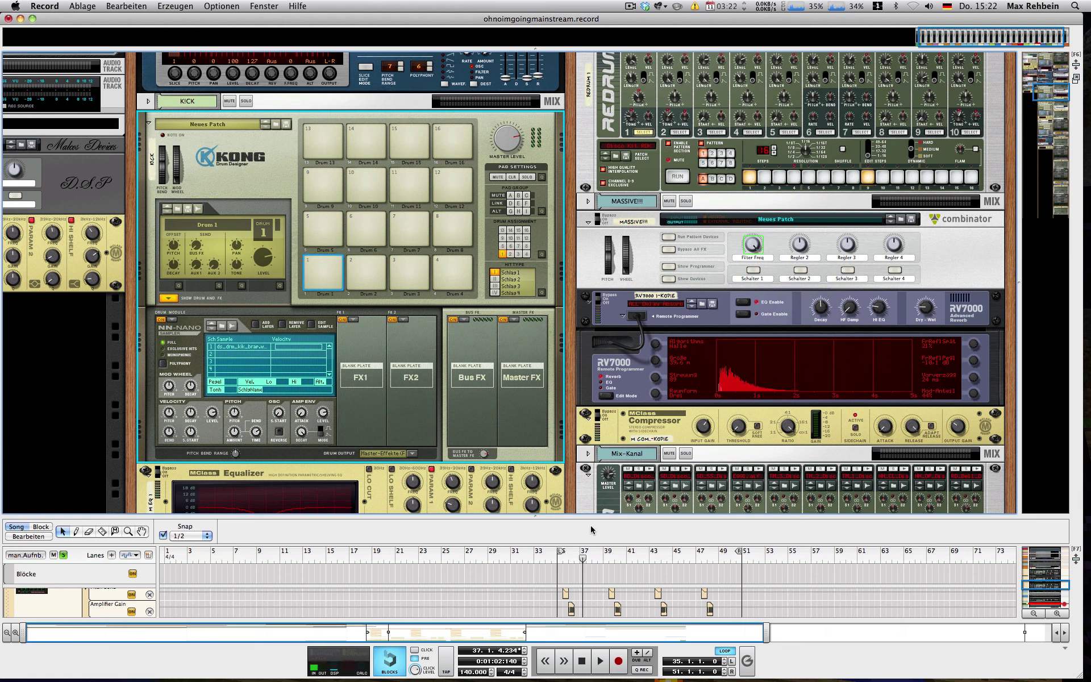
# Step: Give the sequencer more height, open the KICK track's clip at bar 35 for note editing and play it
pyautogui.moveTo(562, 516); pyautogui.dragTo(563, 397)
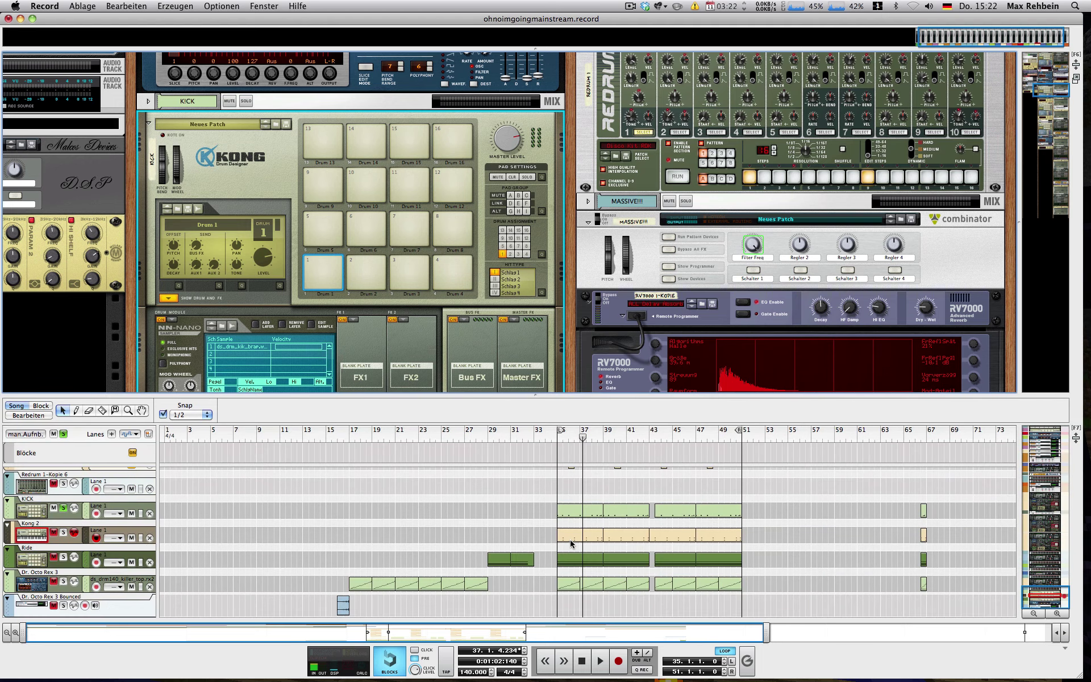
pyautogui.click(37, 507)
pyautogui.click(576, 514)
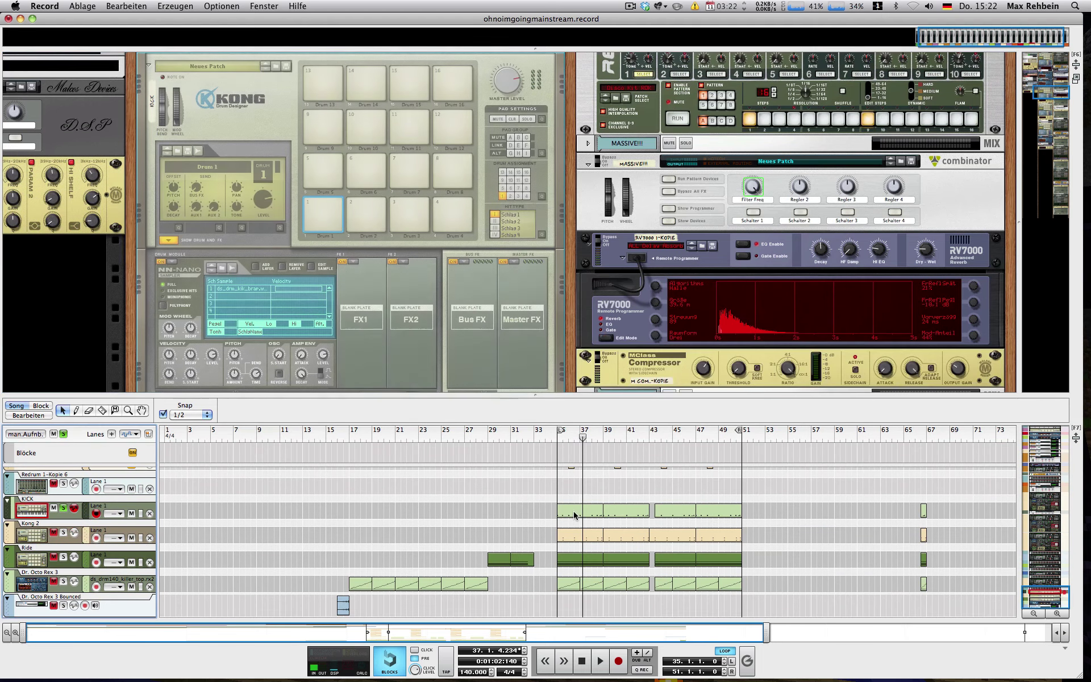
pyautogui.doubleClick(575, 514)
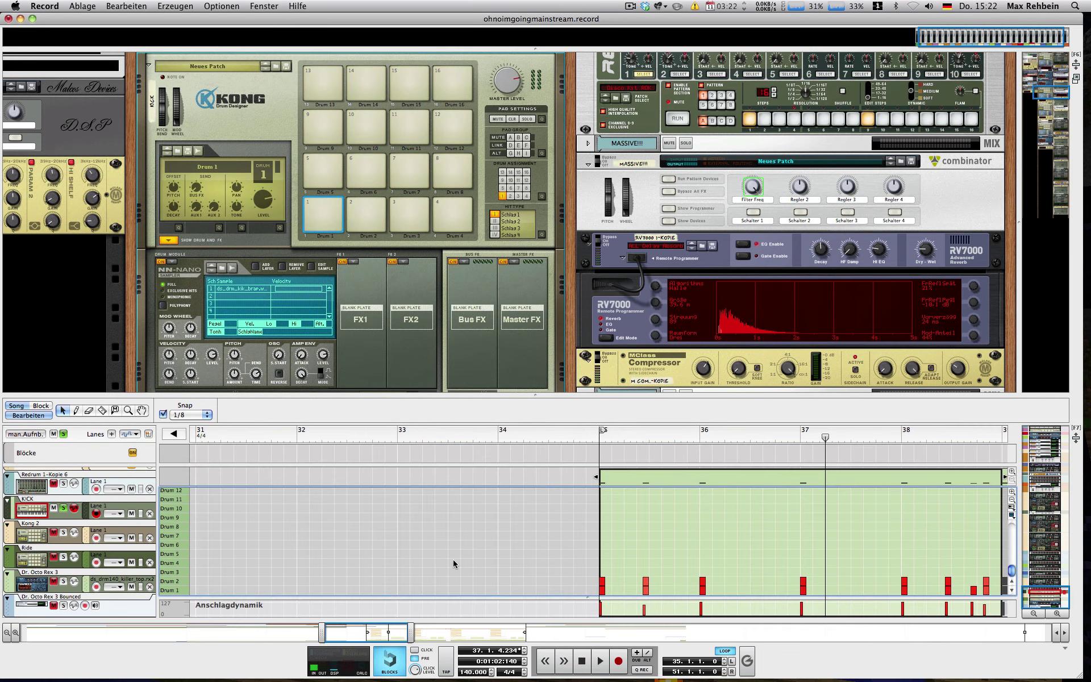
pyautogui.press('space')
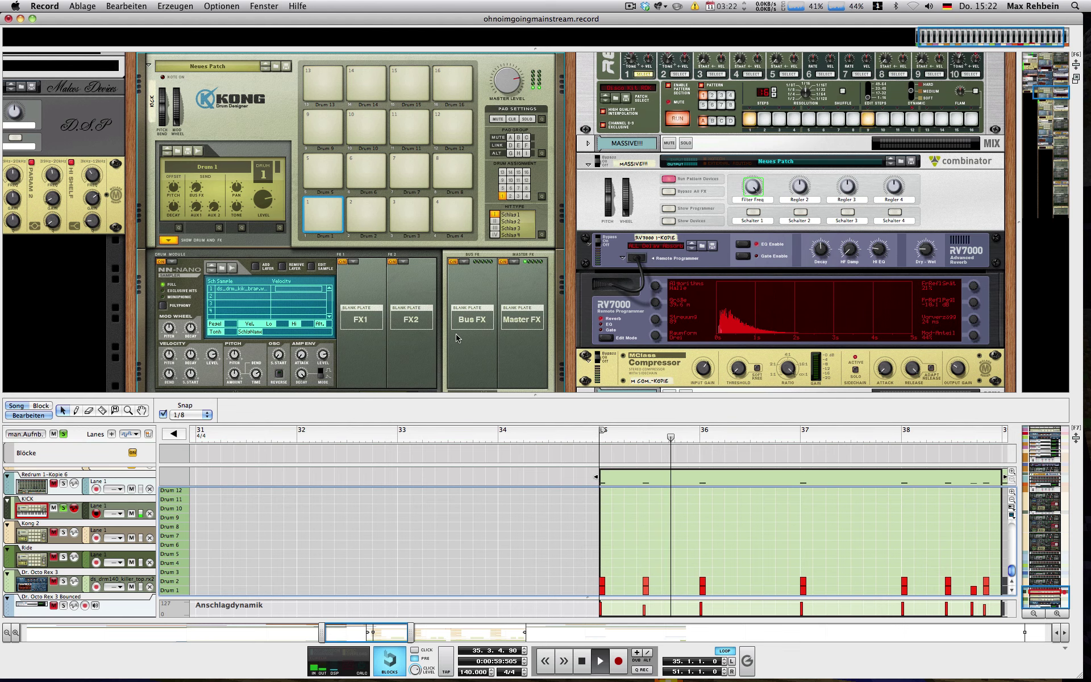
# Step: Compare the KICK with its MClass Equalizer's Parametric 1 band off during playback, leaving the band switched on
pyautogui.scroll(-5, 406, 331)
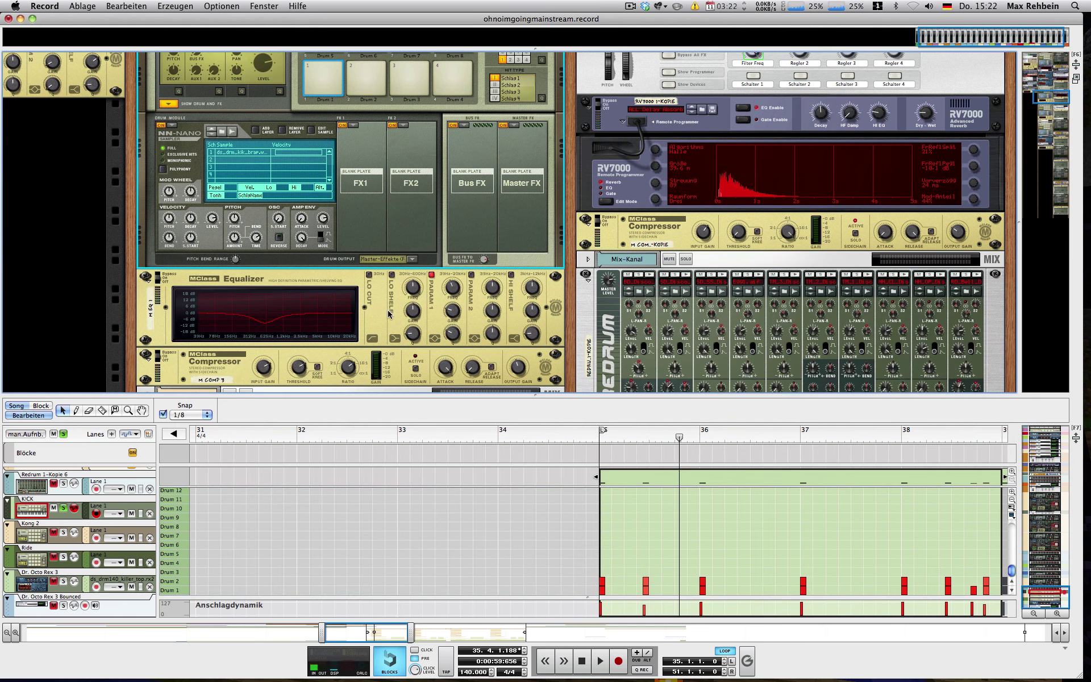
pyautogui.press('space')
pyautogui.click(431, 275)
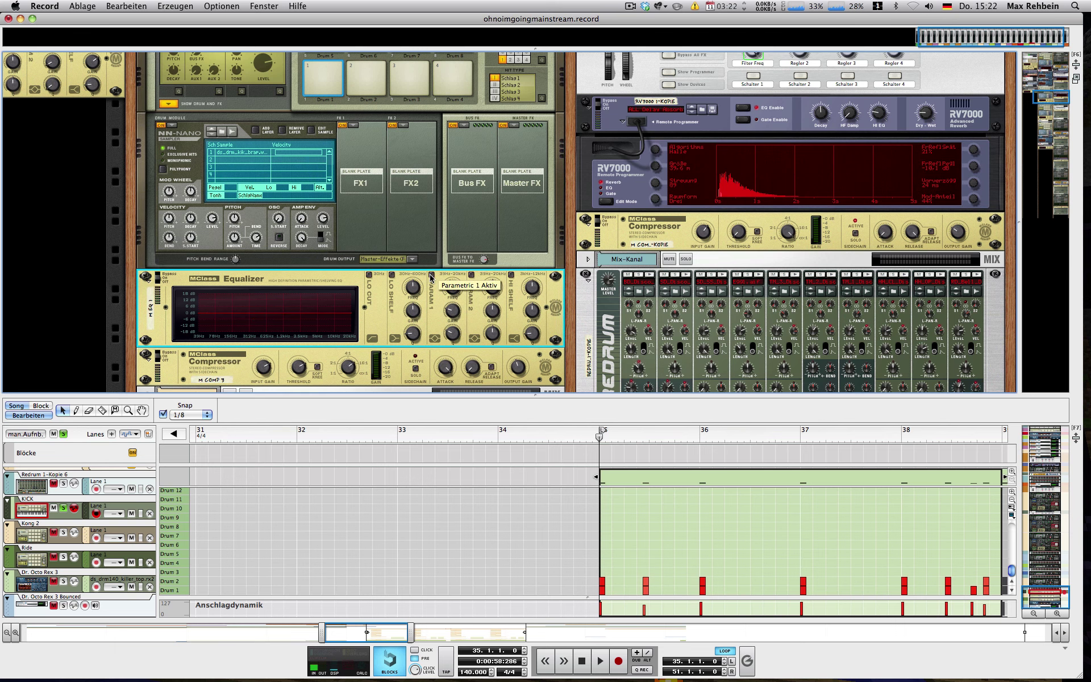
pyautogui.press('space')
pyautogui.click(431, 275)
# Step: Compare the soloed KICK's sound during short playbacks while toggling the bypass switch of its MClass Compressor
pyautogui.scroll(-3, 341, 271)
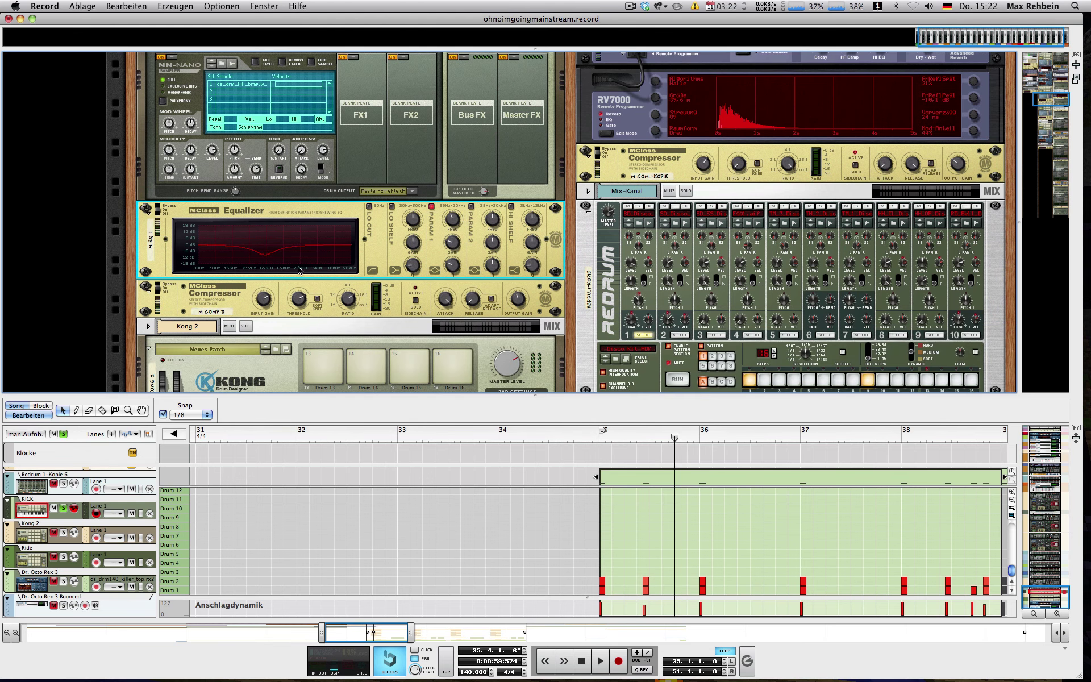
pyautogui.click(158, 294)
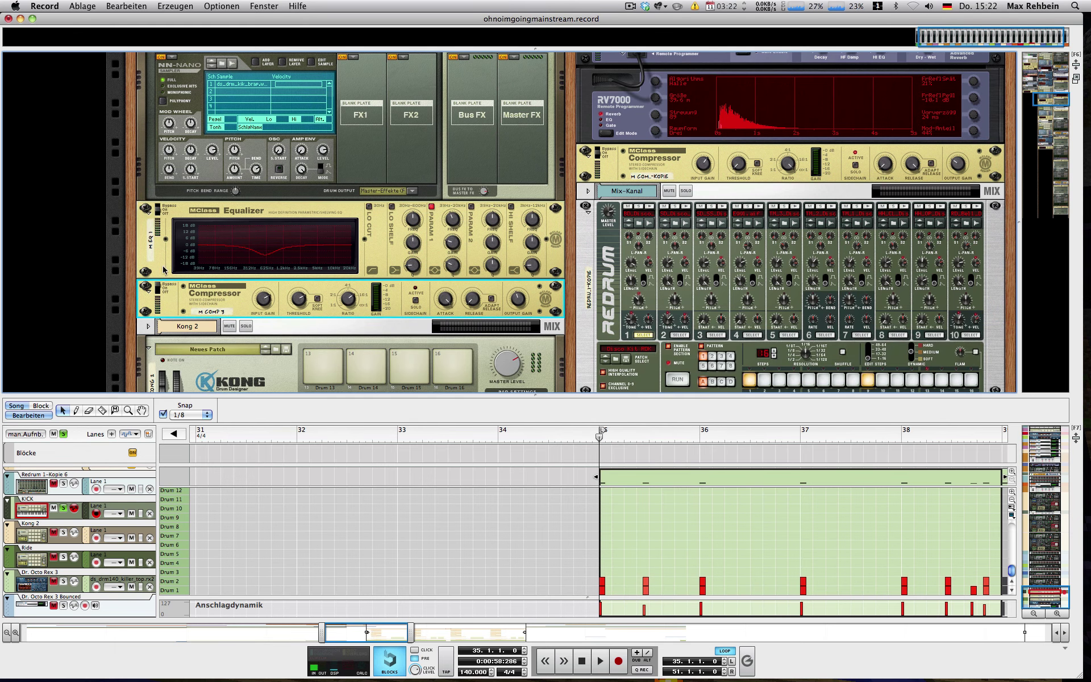
pyautogui.press('space')
pyautogui.press('space')
pyautogui.click(159, 293)
pyautogui.press('space')
pyautogui.press('space')
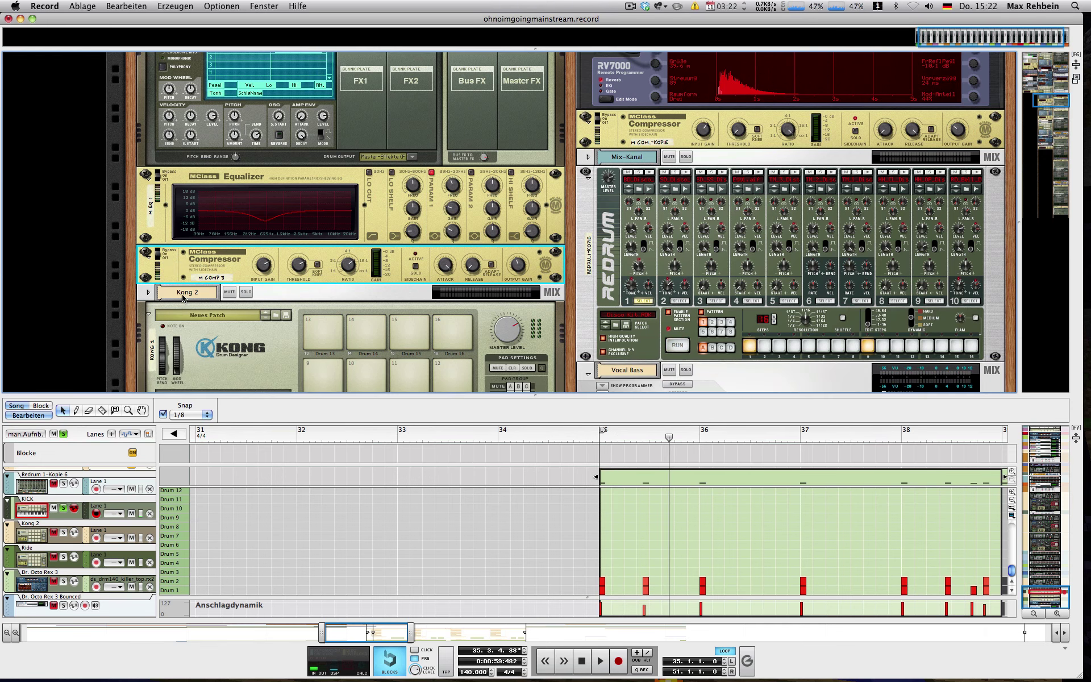
# Step: Return the song position to bar 35, clear the solo on all tracks and bring the KICK's equalizer and compressor into view
pyautogui.press('KP_0')
pyautogui.scroll(-3, 252, 338)
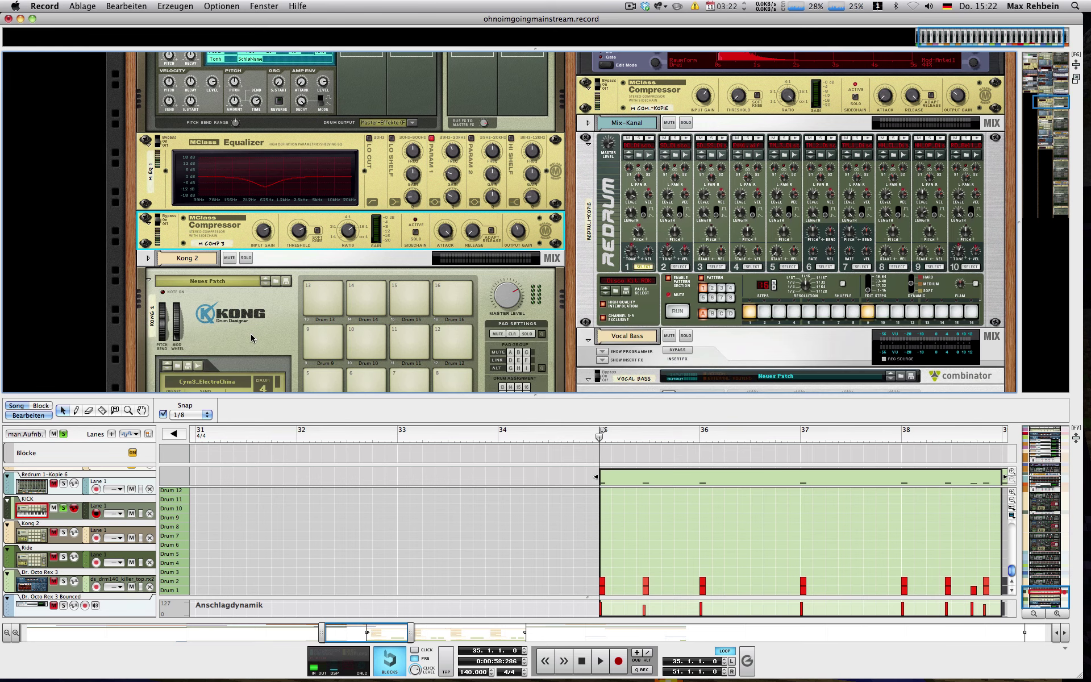
pyautogui.press('super+2')
pyautogui.click(64, 433)
pyautogui.scroll(9, 273, 330)
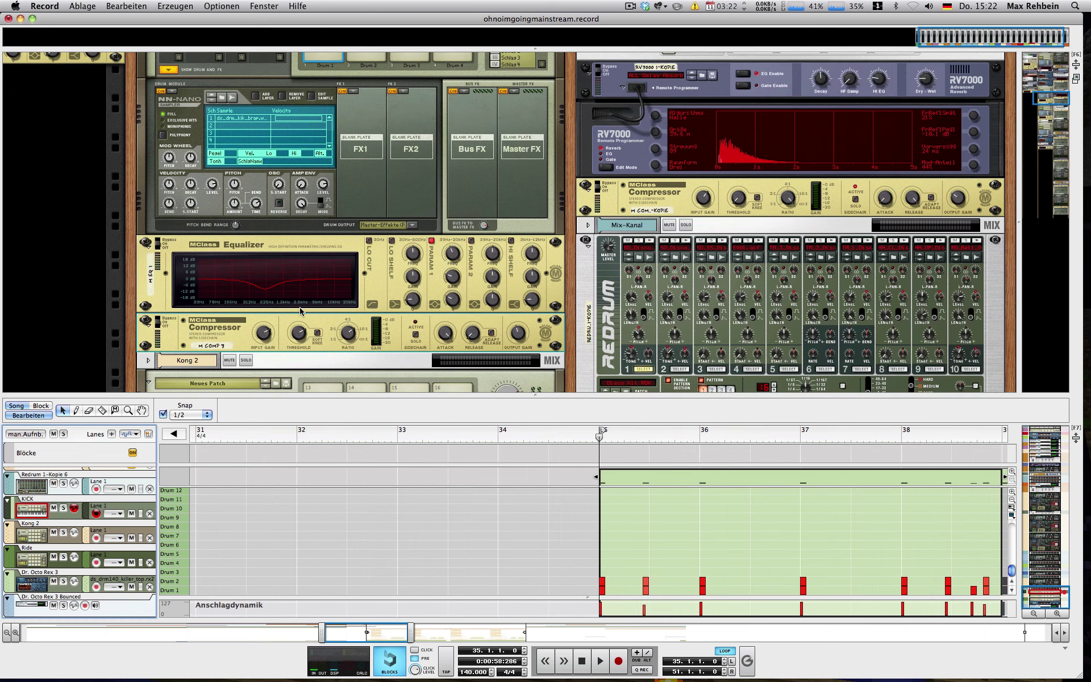
# Step: Audition pad 1 of the KICK channel's Kong several times and bring its NN-Nano sampler, equalizer and compressor into view
pyautogui.scroll(4, 301, 316)
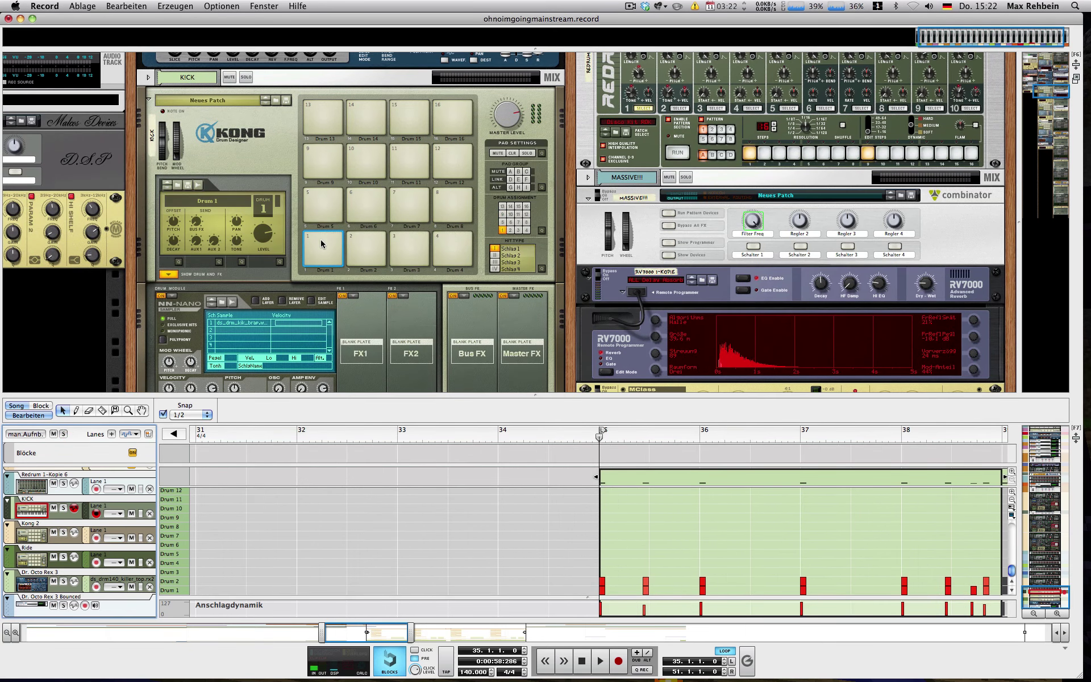
pyautogui.click(321, 250)
pyautogui.click(355, 243)
pyautogui.click(317, 243)
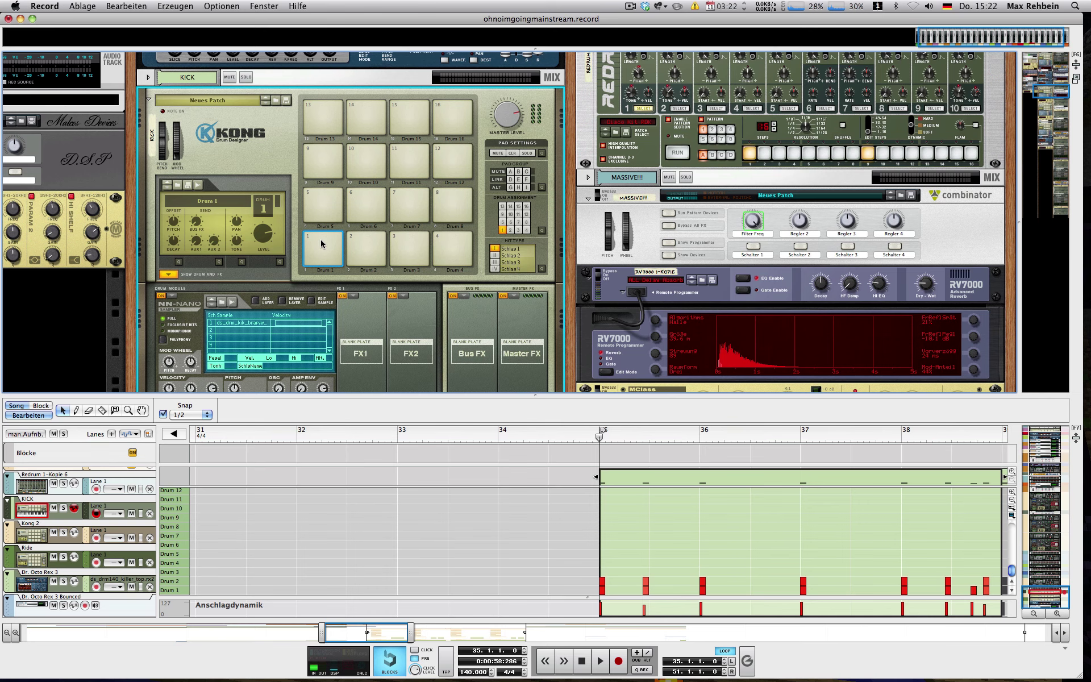
pyautogui.scroll(-8, 321, 244)
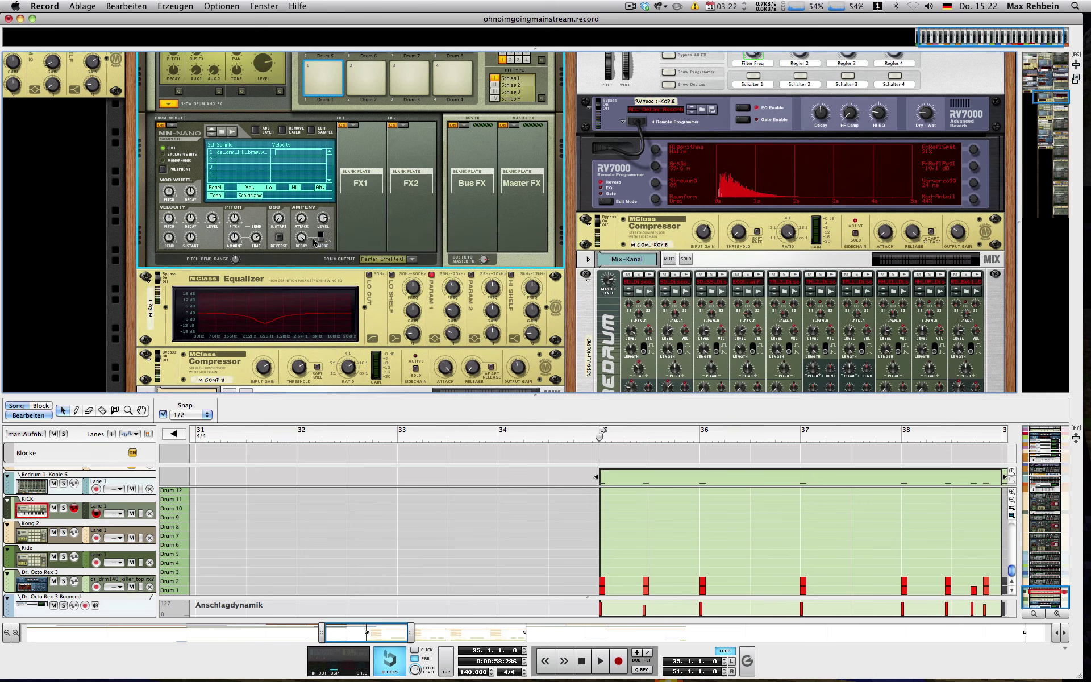
pyautogui.scroll(2, 315, 243)
# Step: Go to the Kong 2 drum device and audition the pads in its first row while they are linked
pyautogui.scroll(-8, 312, 241)
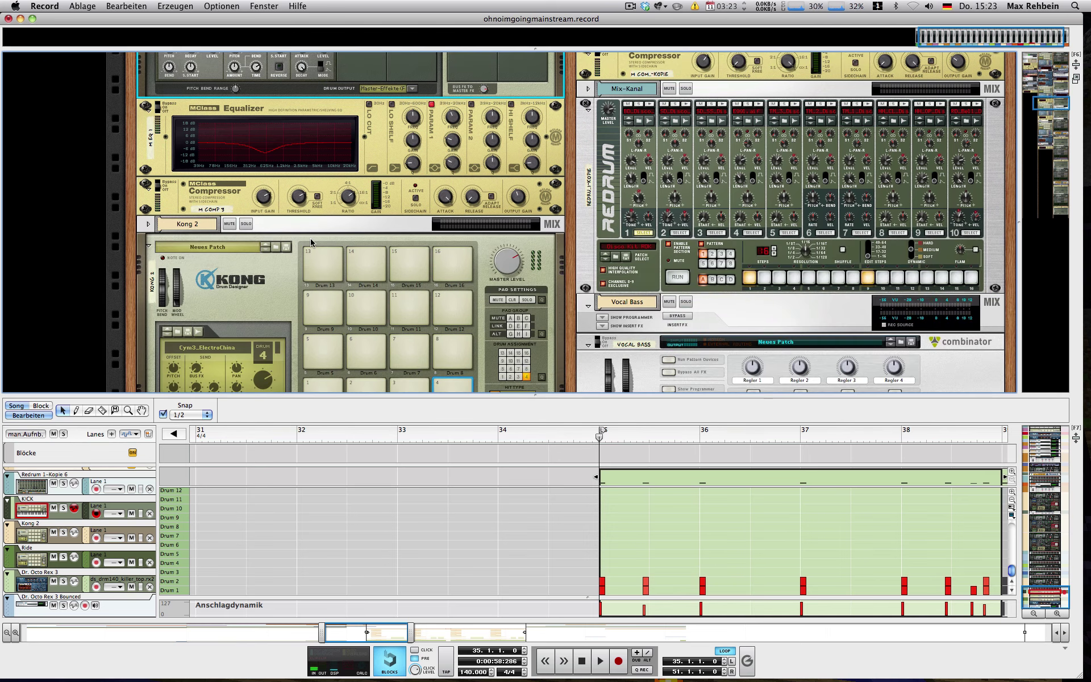
pyautogui.click(267, 237)
pyautogui.scroll(-2, 258, 219)
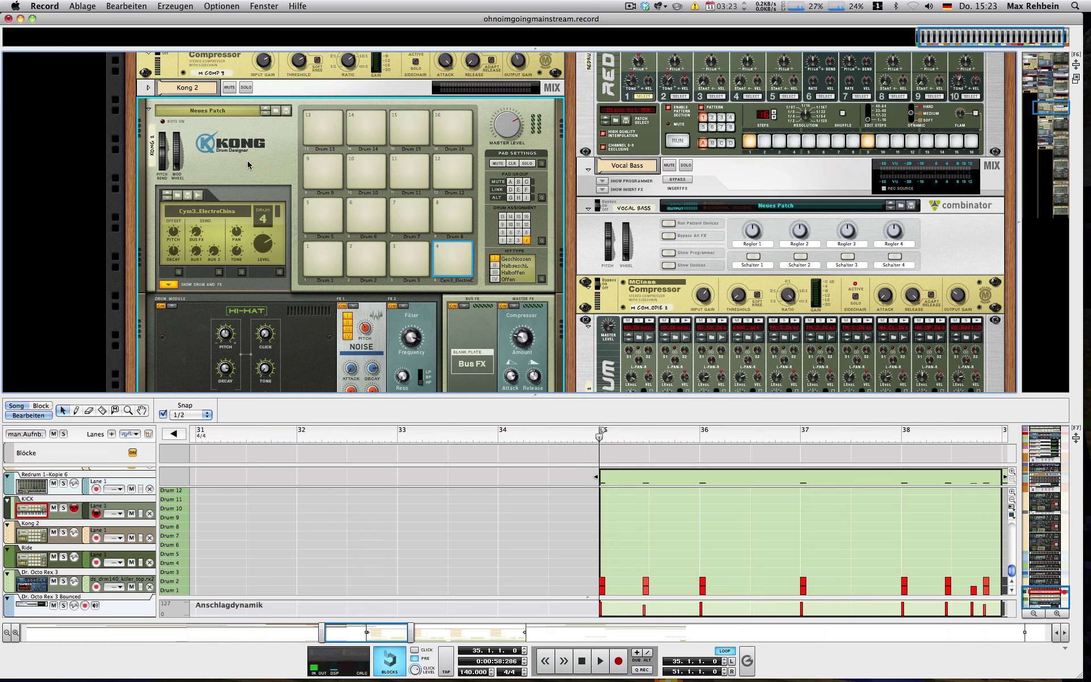
pyautogui.scroll(1, 248, 165)
pyautogui.scroll(-1, 248, 164)
pyautogui.click(322, 249)
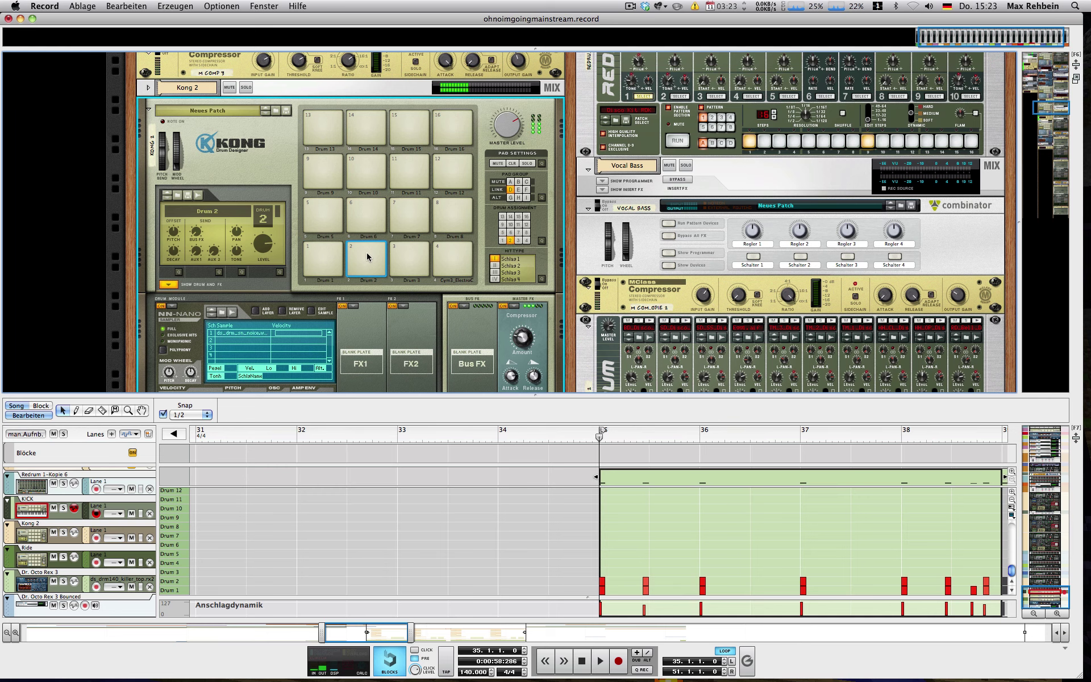
pyautogui.click(452, 259)
pyautogui.click(324, 256)
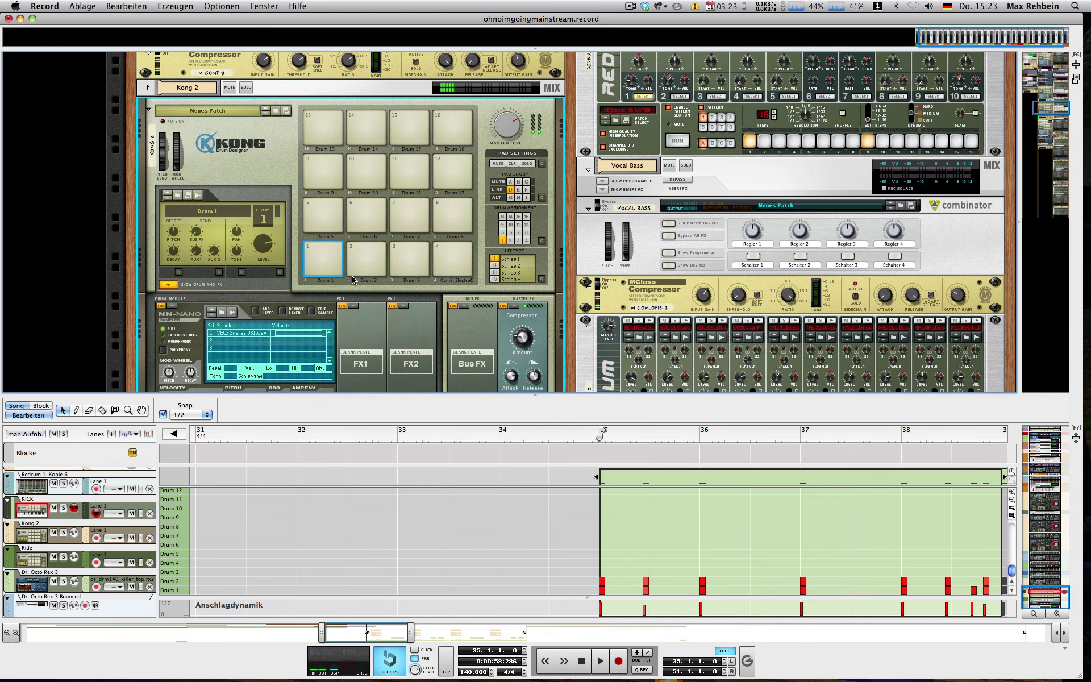
# Step: Select the Kong 2 track and take pads 1, 2, 3 and 5 out of link group D
pyautogui.click(28, 542)
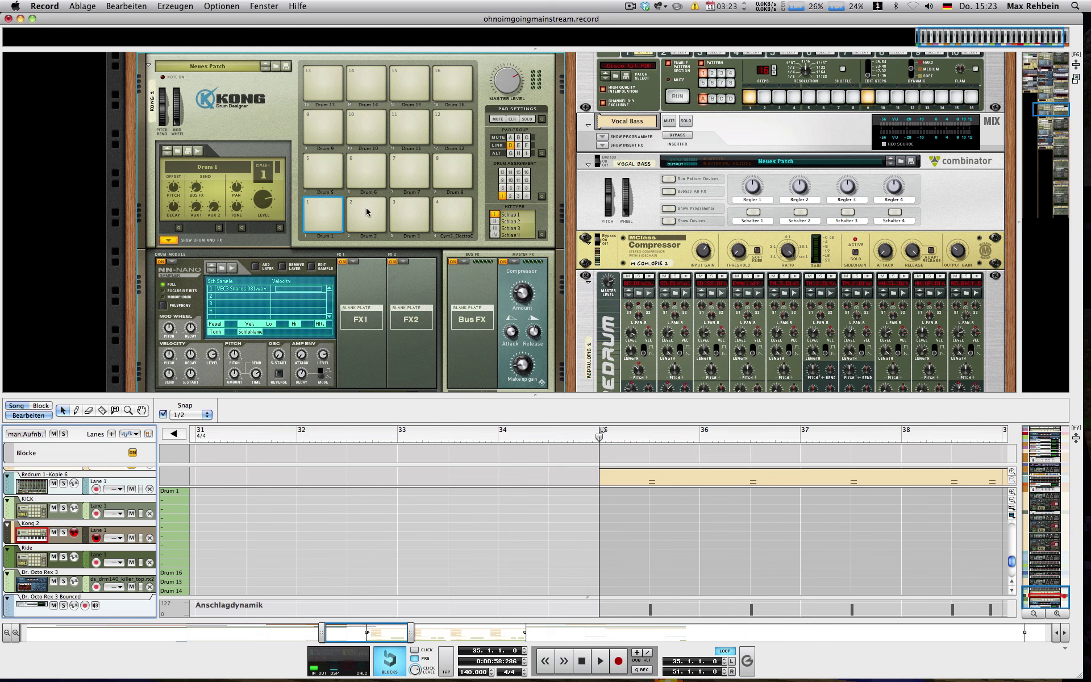
pyautogui.click(507, 149)
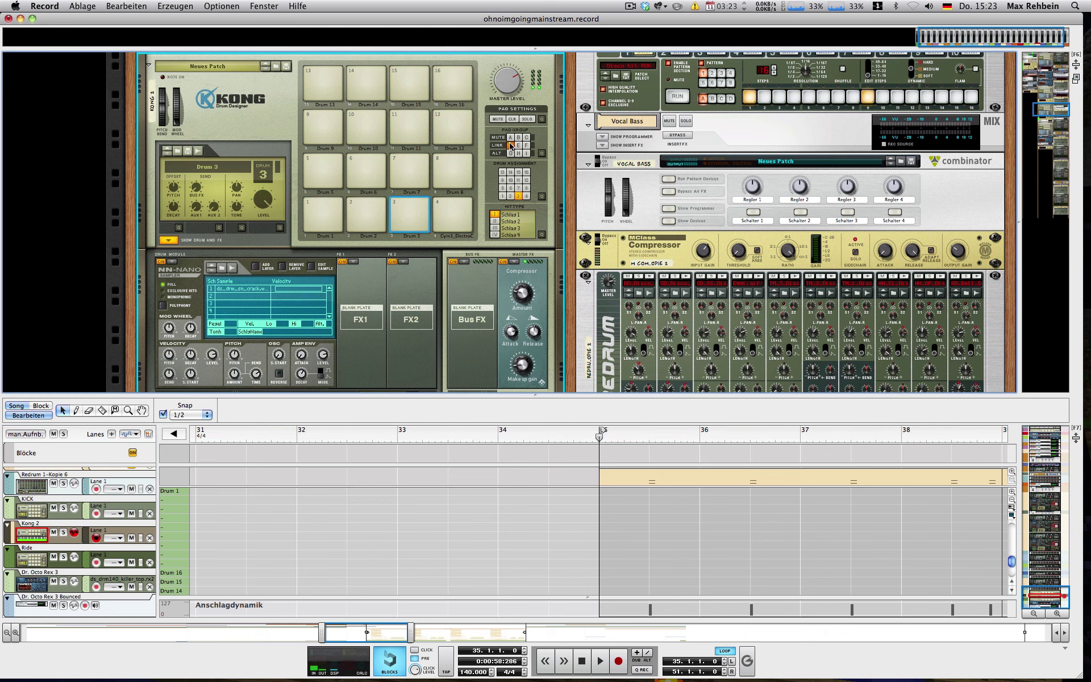
pyautogui.click(322, 170)
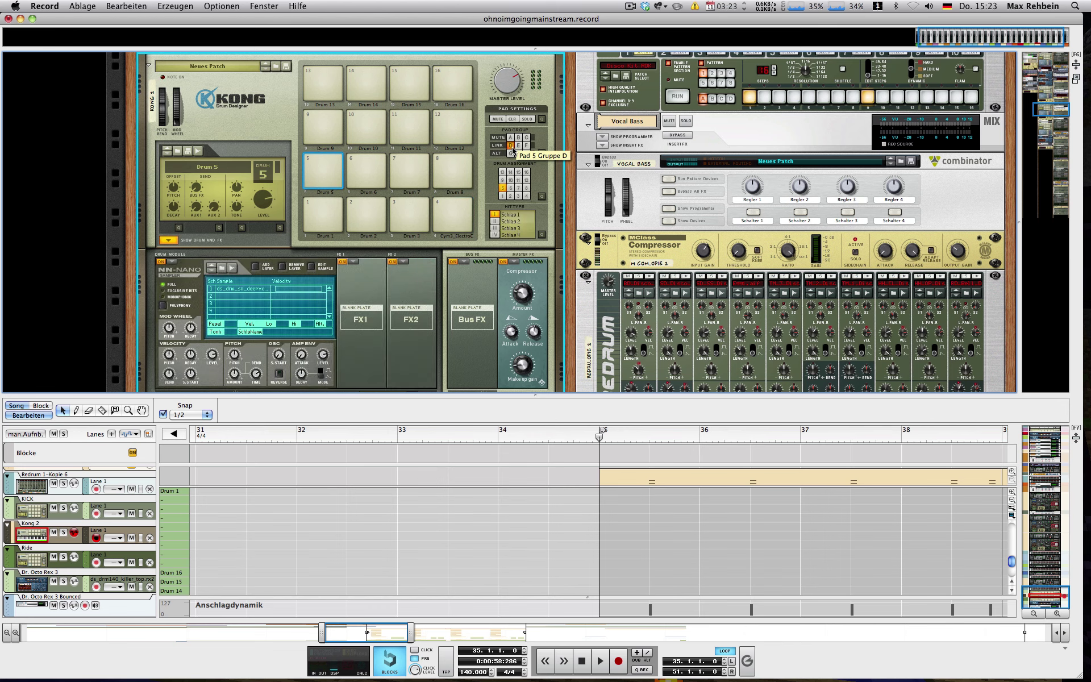
# Step: Bring Kong 2's MClass Equalizer and MClass Compressor into view and select the compressor
pyautogui.scroll(-5, 332, 222)
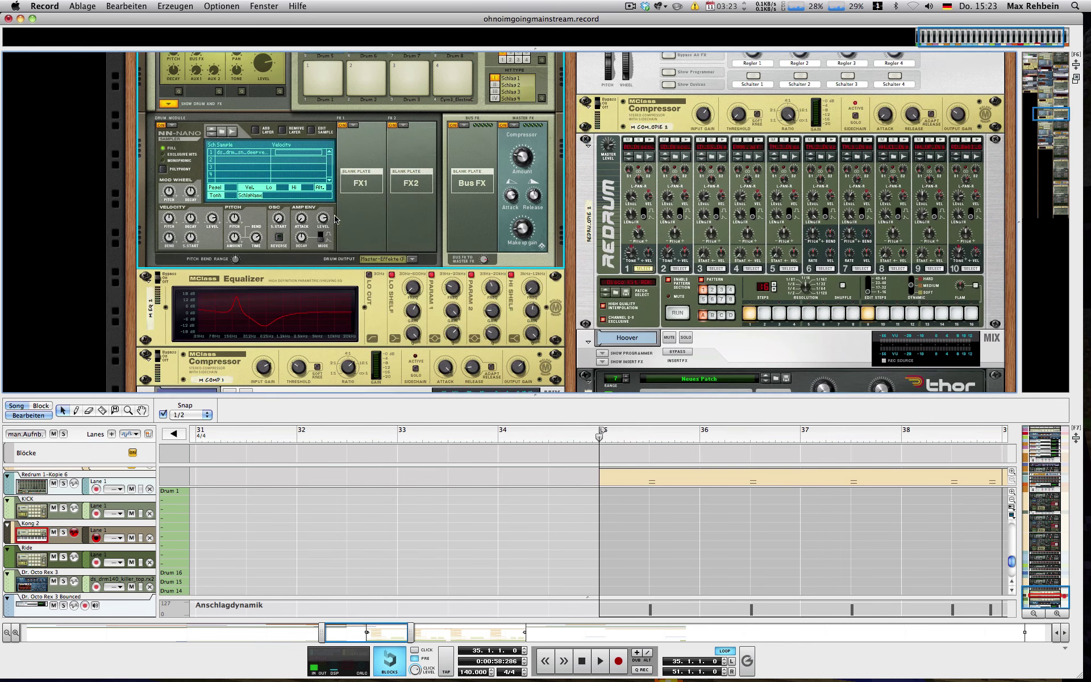
pyautogui.click(186, 273)
pyautogui.click(165, 364)
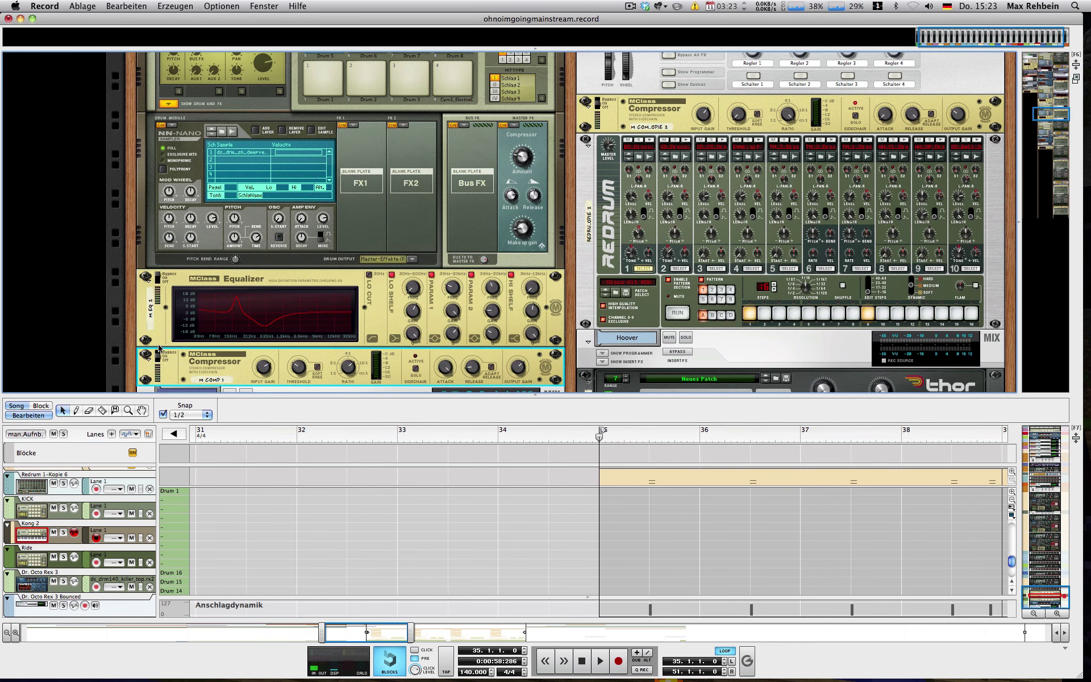
# Step: Audition Kong 2's pads 1 to 5 individually, repeating pads to compare the separate drum layers
pyautogui.scroll(4, 316, 287)
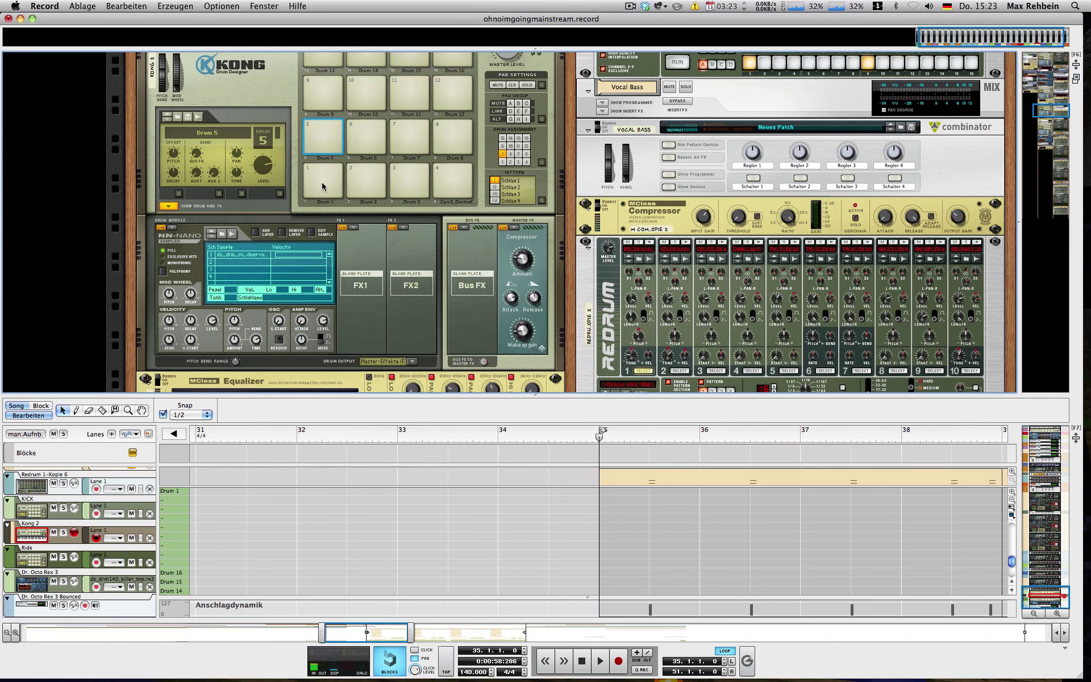
pyautogui.click(322, 186)
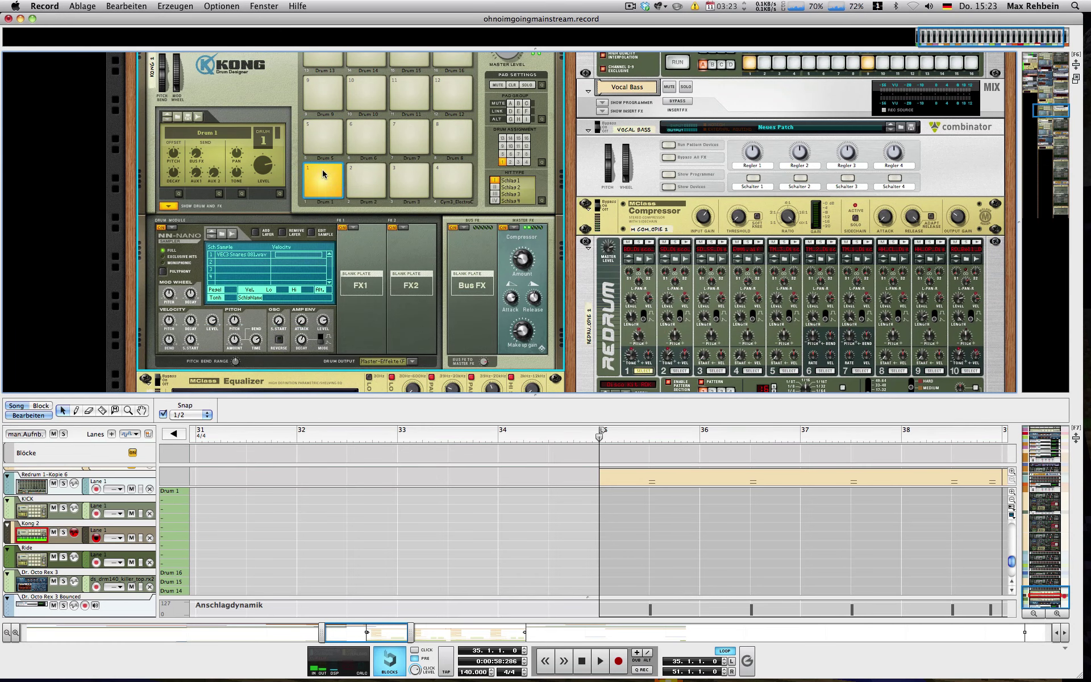
pyautogui.click(317, 173)
pyautogui.click(366, 177)
pyautogui.click(367, 177)
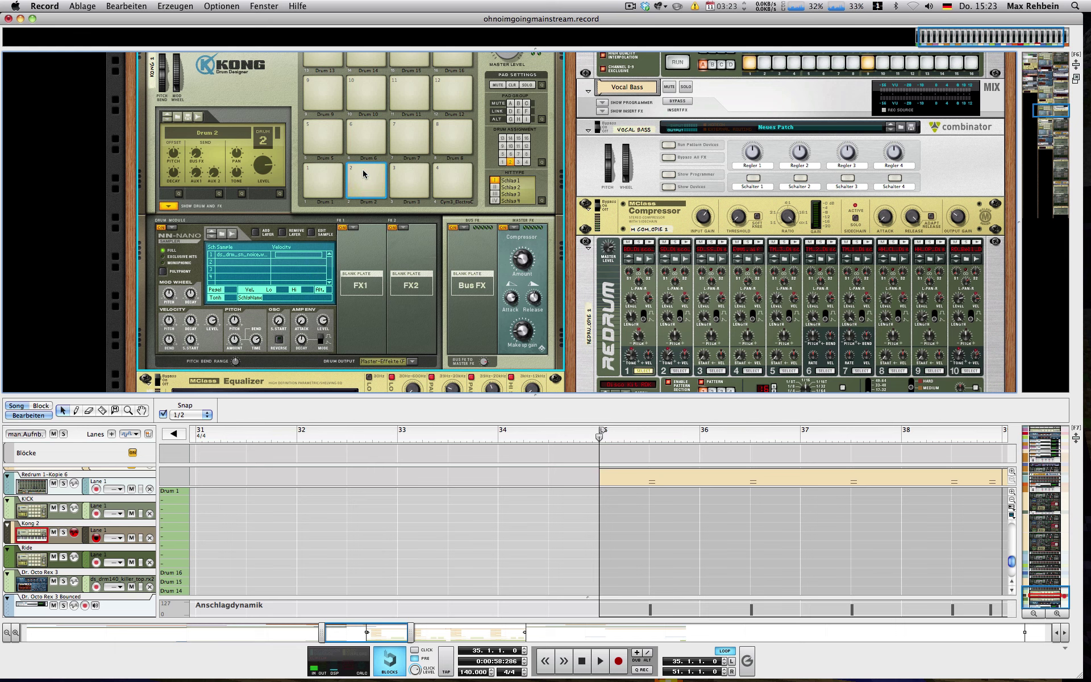
pyautogui.click(402, 176)
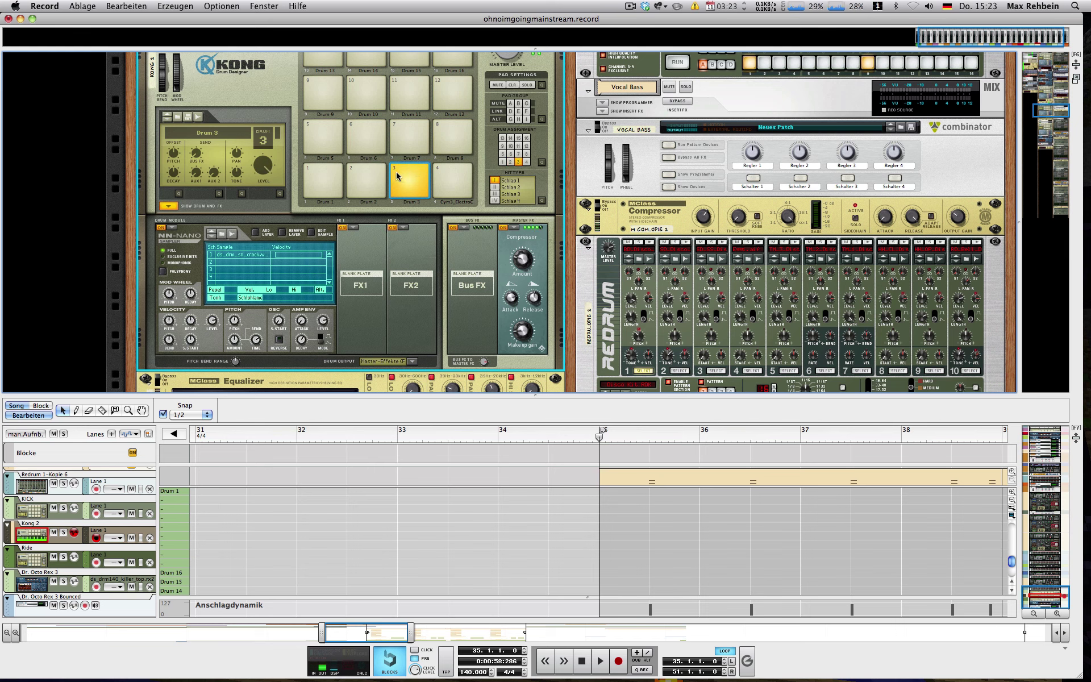
pyautogui.click(442, 174)
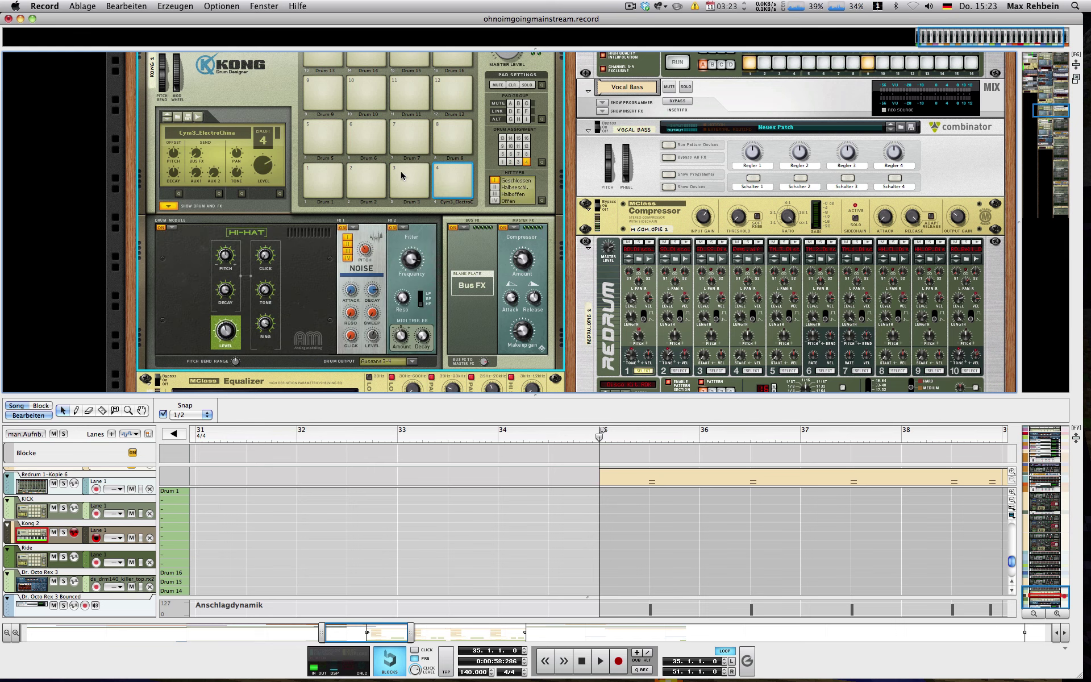
pyautogui.click(408, 176)
pyautogui.click(450, 178)
pyautogui.click(325, 138)
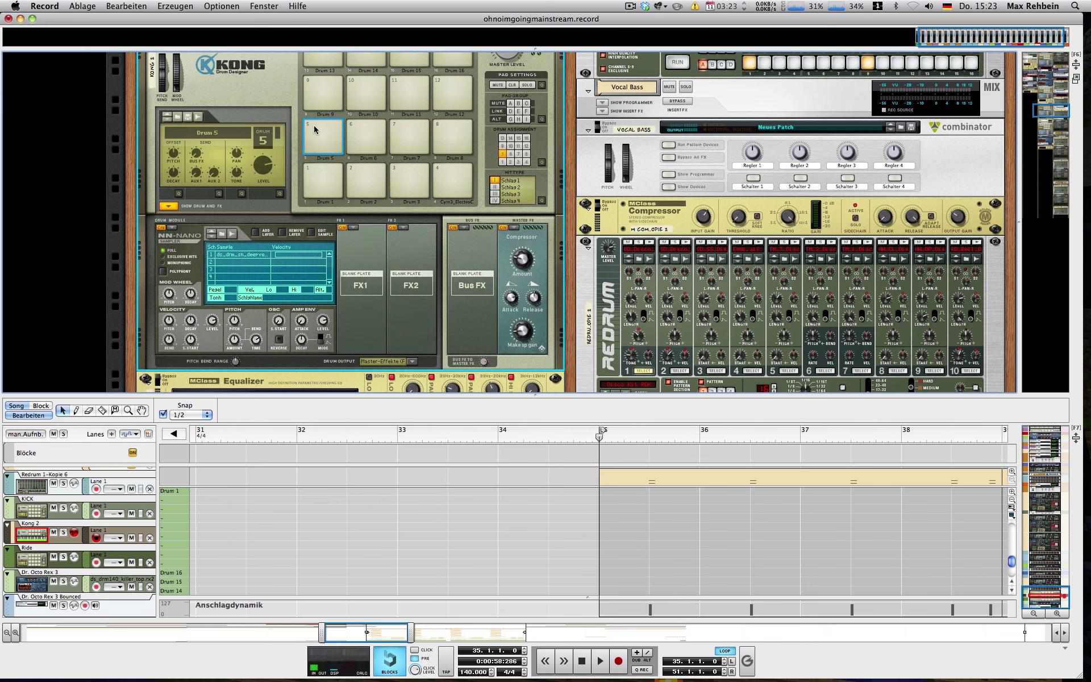
pyautogui.click(321, 131)
# Step: Inspect the Decay setting of Kong 2's pad 1 sample and audition pad 2 repeatedly
pyautogui.click(320, 181)
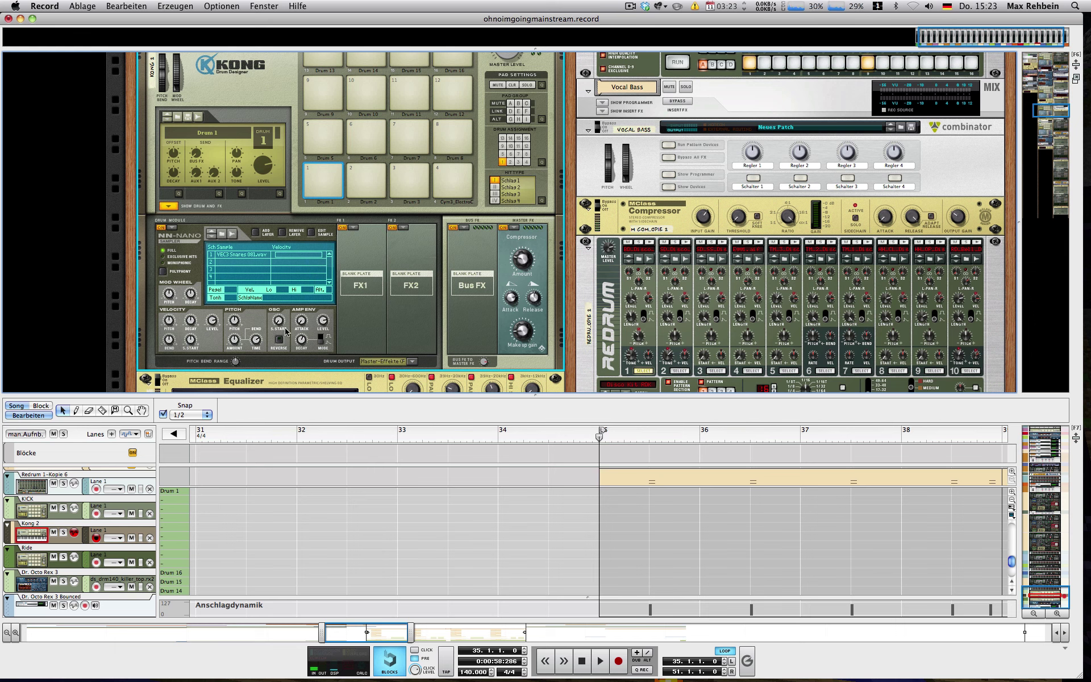
pyautogui.moveTo(302, 342)
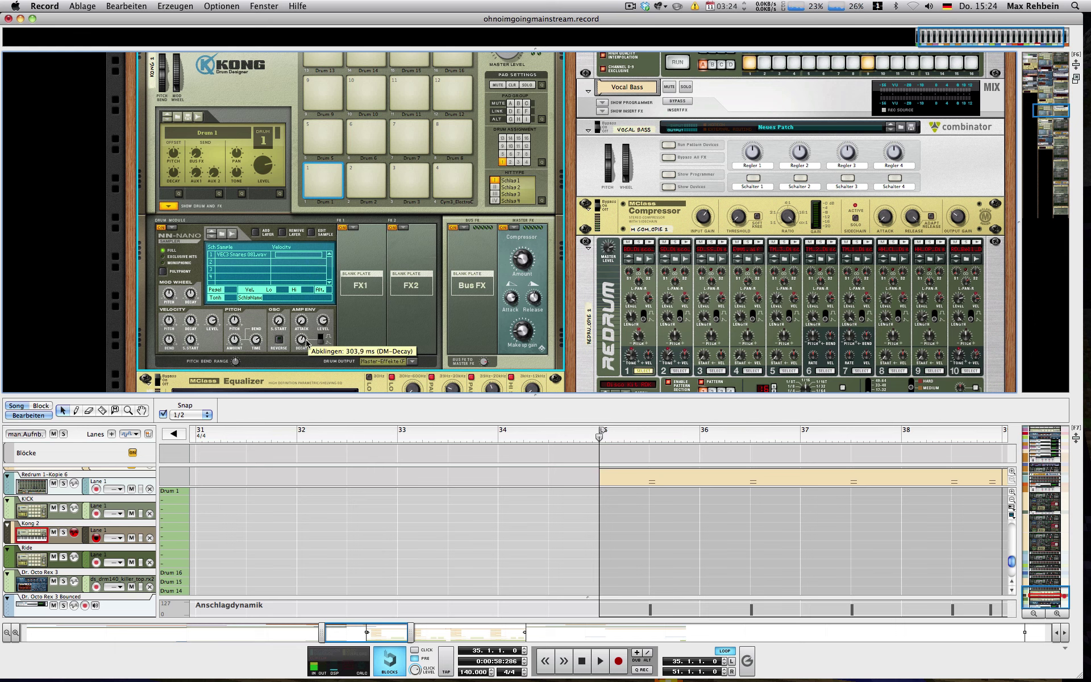
pyautogui.click(366, 179)
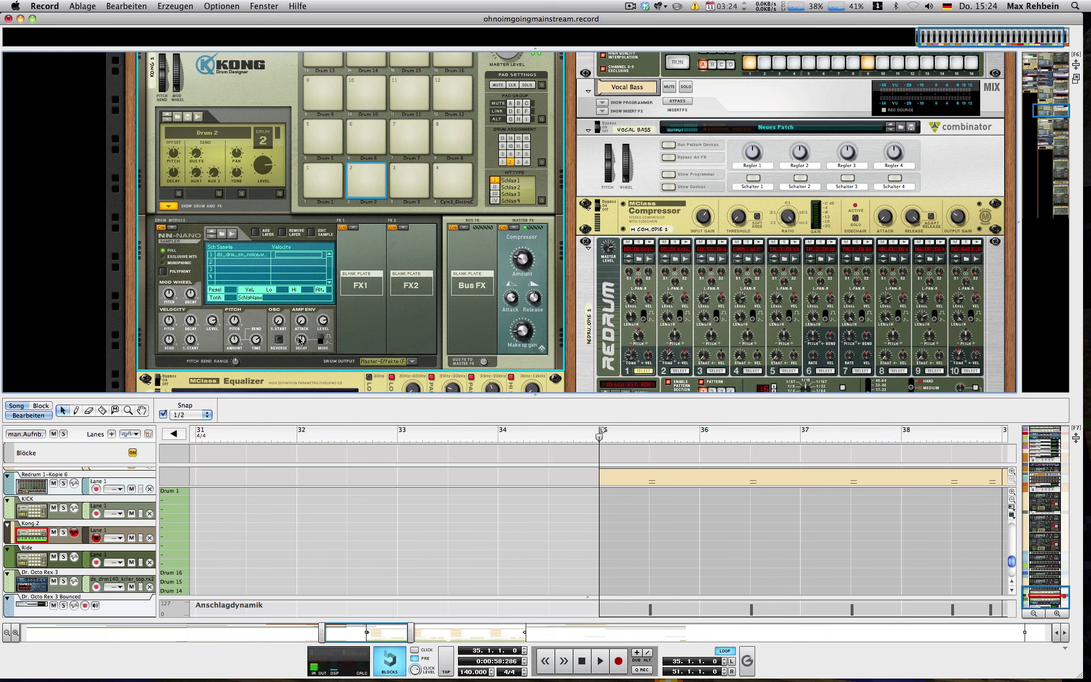
pyautogui.click(362, 171)
pyautogui.click(362, 169)
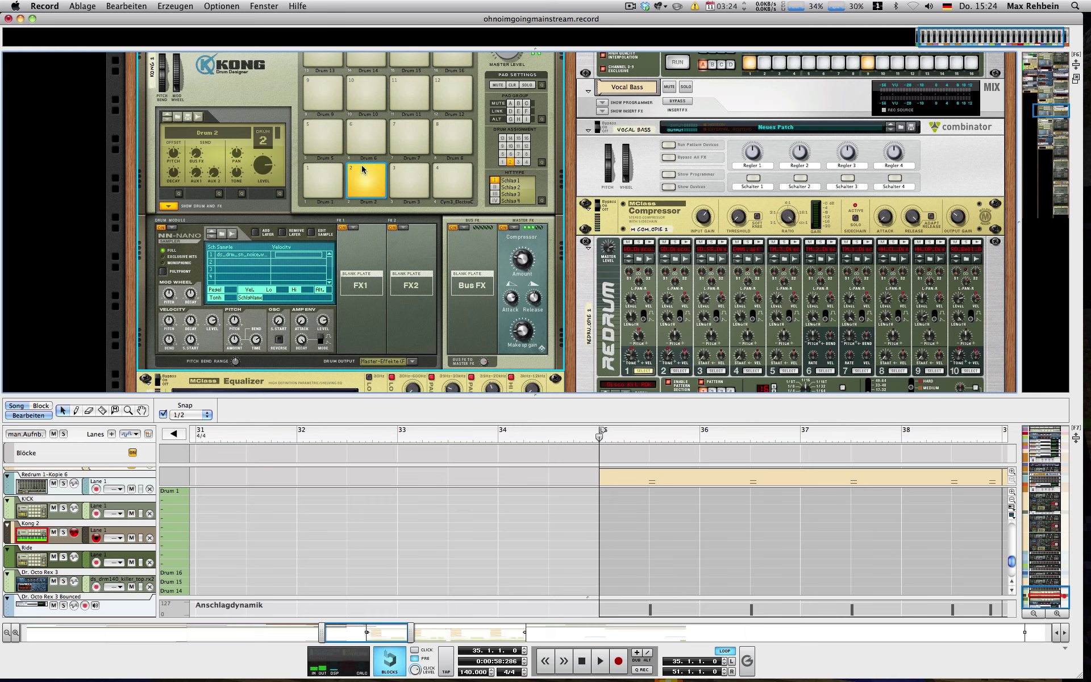
pyautogui.press('super+c')
pyautogui.click(363, 170)
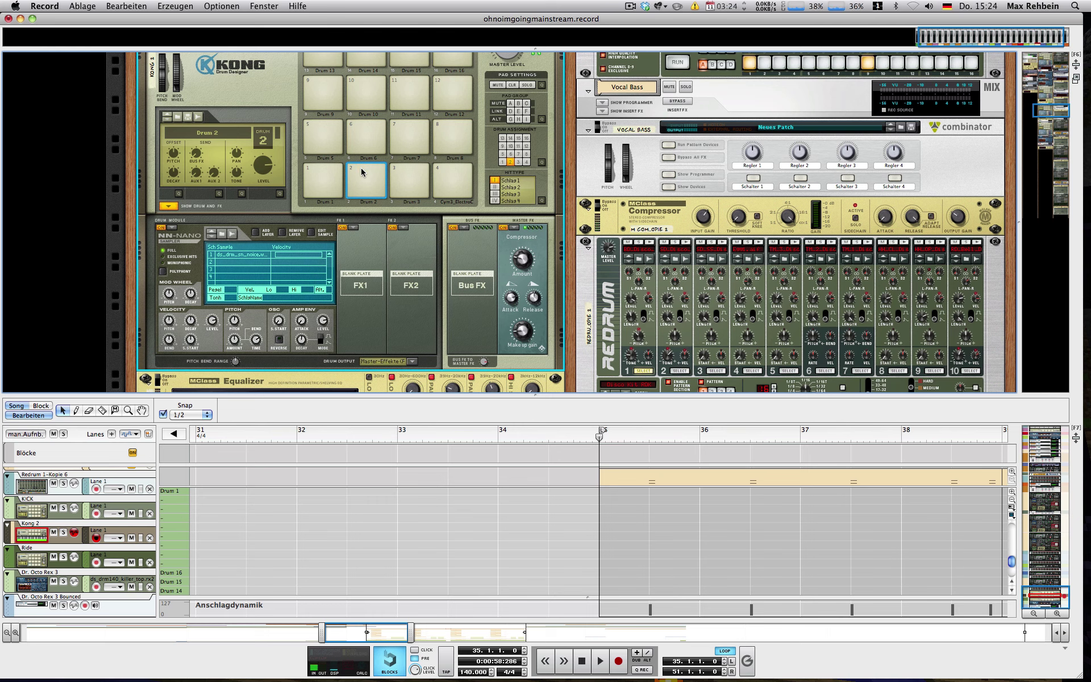
# Step: Play Kong 2's pads 1 to 5 once each in order
pyautogui.click(322, 176)
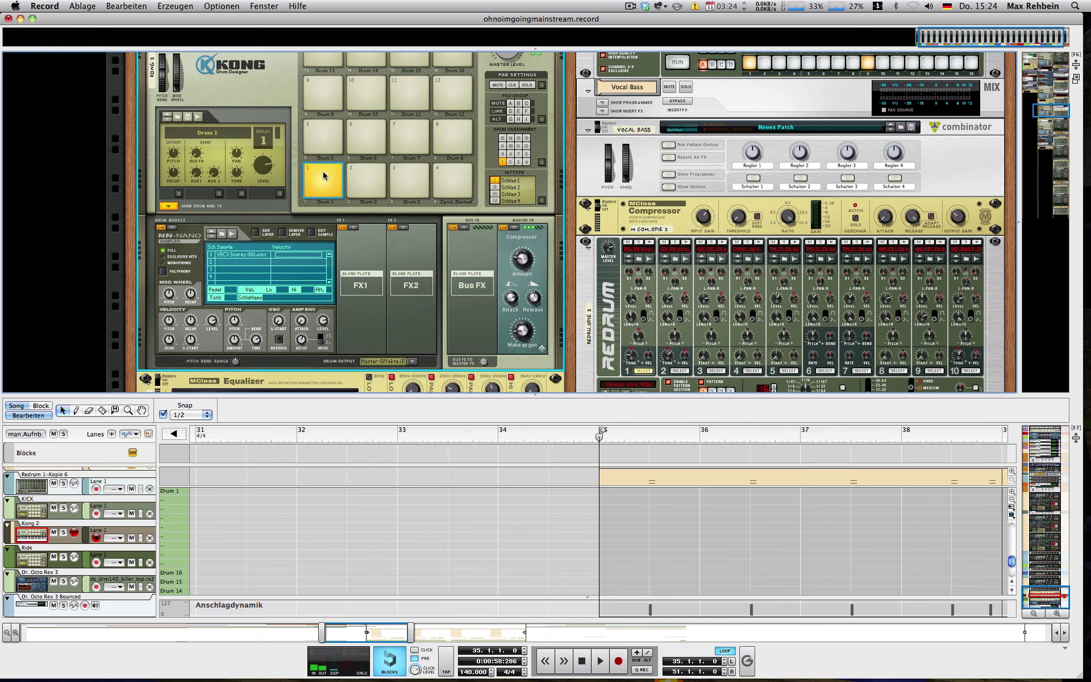
pyautogui.click(375, 178)
pyautogui.click(415, 178)
pyautogui.click(449, 177)
pyautogui.click(323, 138)
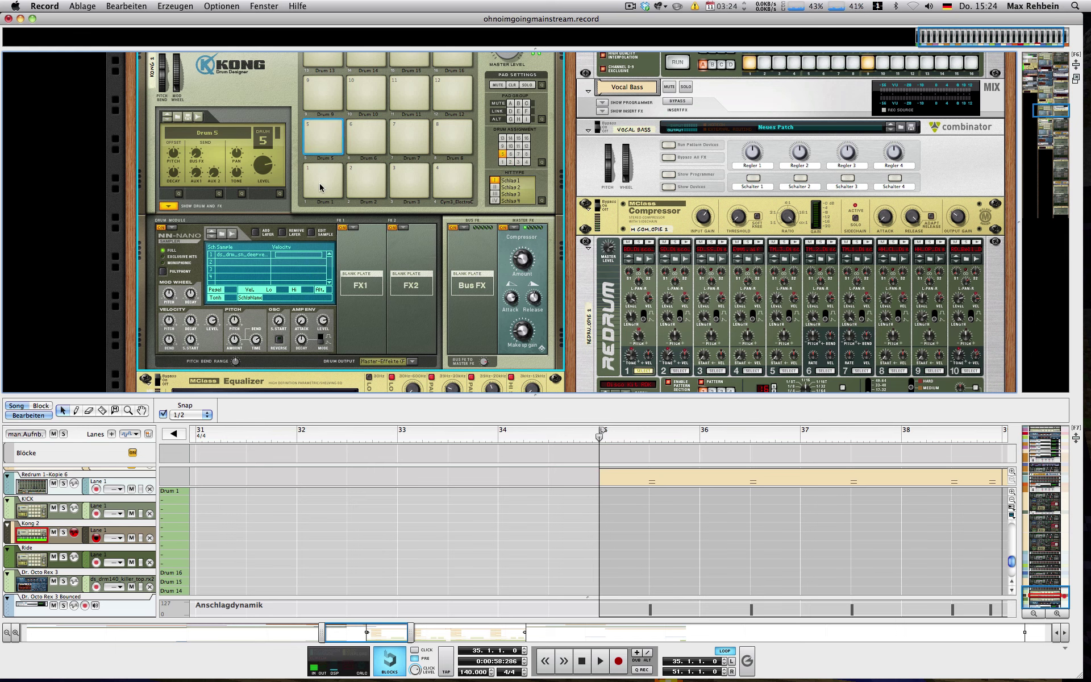
# Step: Assign Kong 2's pads 1, 2, 3 and 5 to link group D
pyautogui.click(323, 180)
pyautogui.click(365, 180)
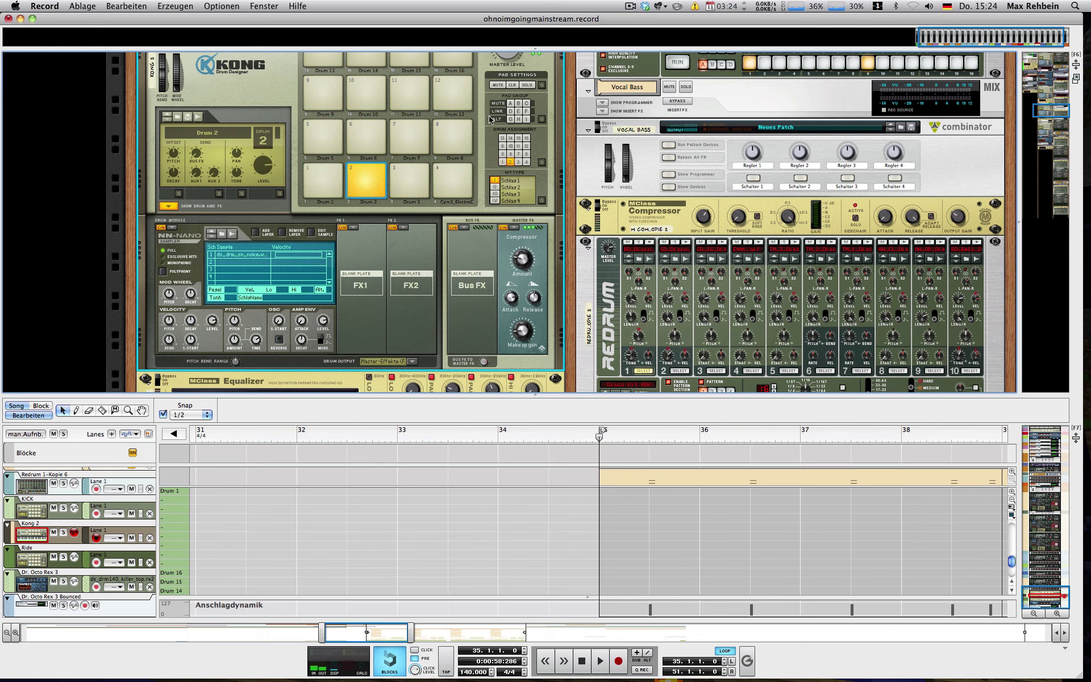
pyautogui.click(424, 181)
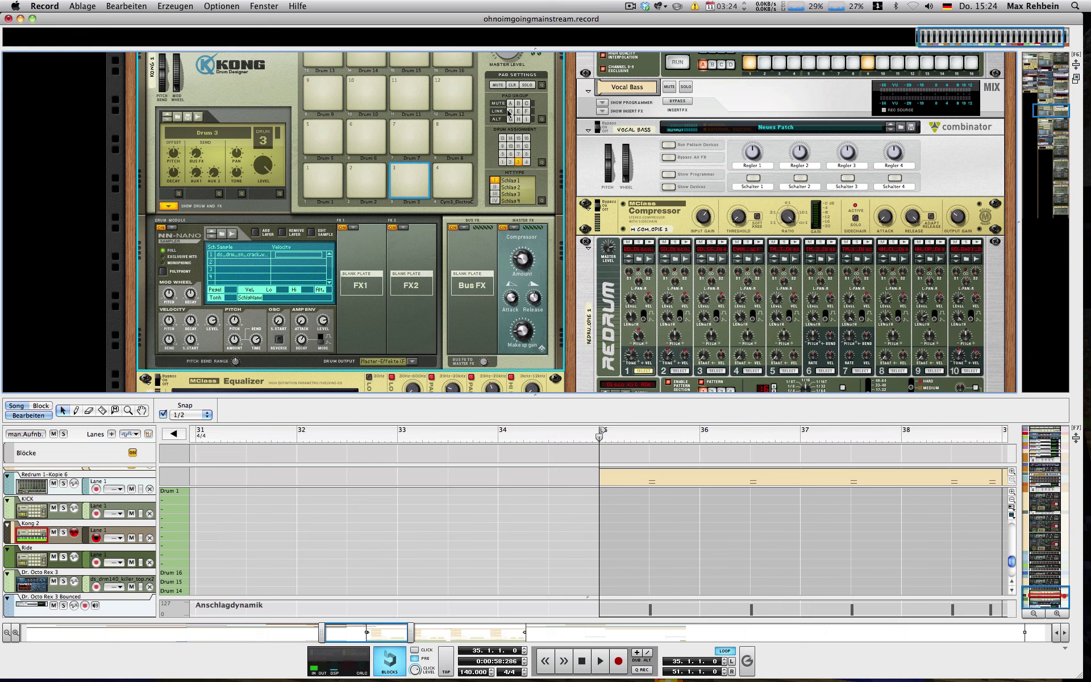
pyautogui.click(322, 137)
pyautogui.click(511, 111)
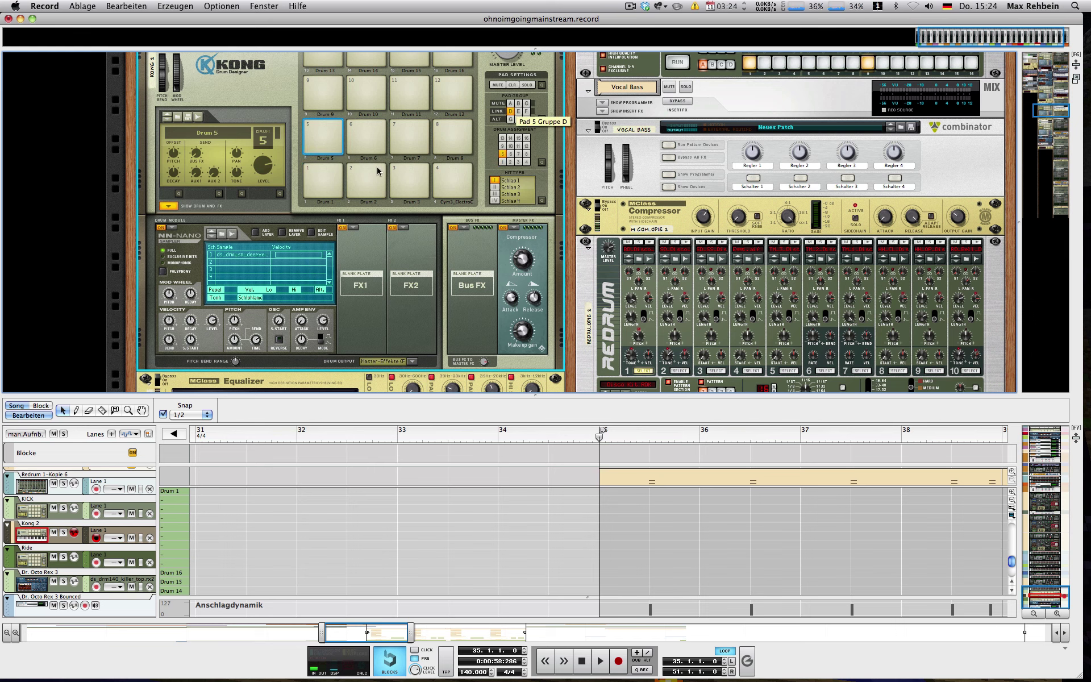
# Step: Audition Kong 2's linked pad 1 repeatedly and compare it with pad 6
pyautogui.click(327, 169)
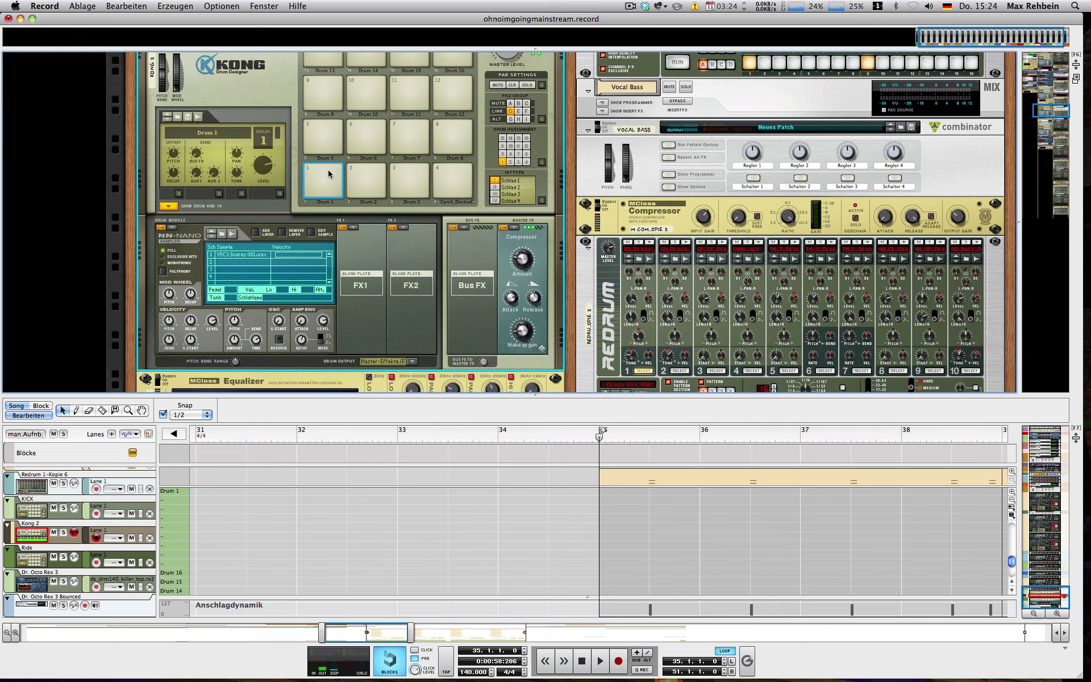
pyautogui.click(327, 170)
pyautogui.click(360, 154)
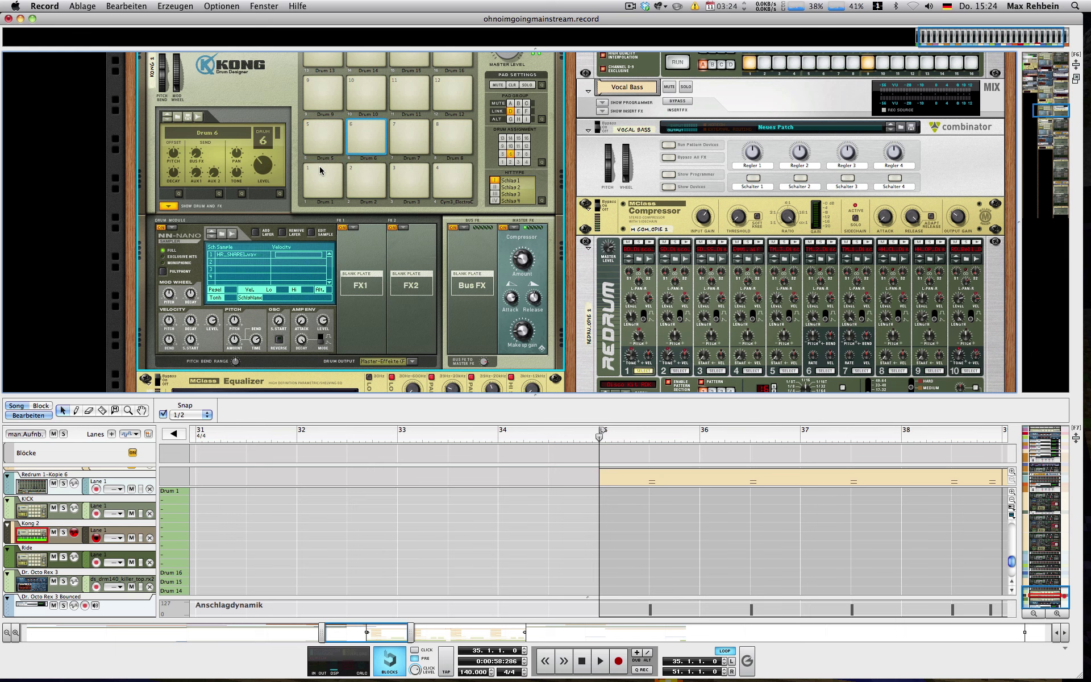
pyautogui.click(322, 170)
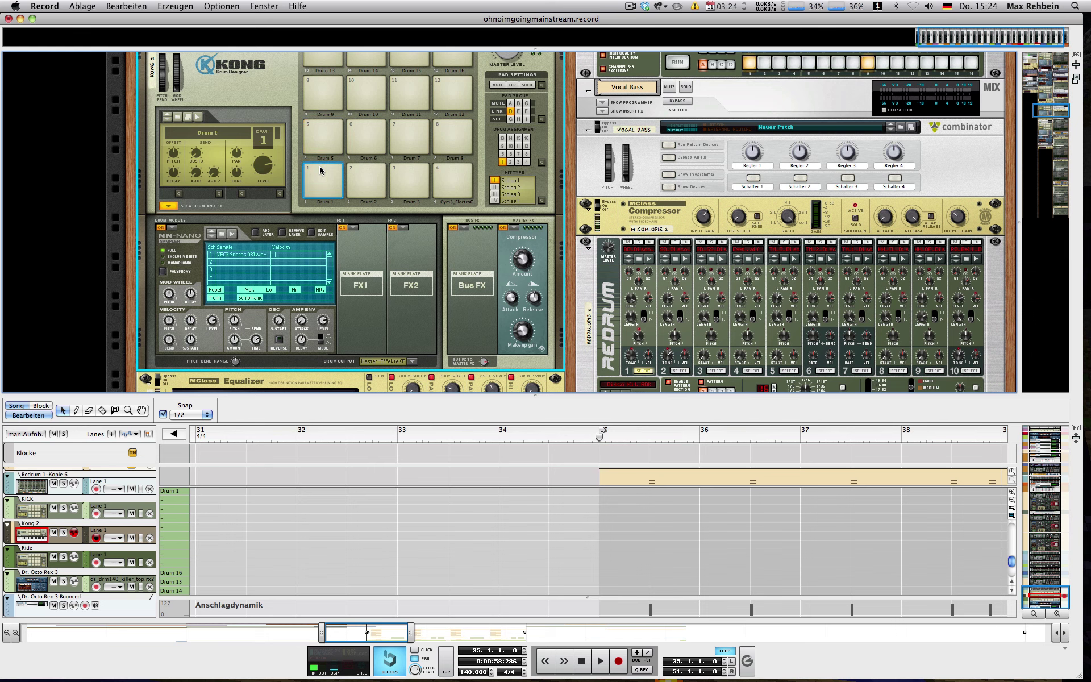
pyautogui.click(321, 170)
# Step: Solo the KICK, Kong 2, Ride and Dr. Octo Rex 3 tracks and play them together briefly from bar 35
pyautogui.click(63, 508)
pyautogui.click(63, 532)
pyautogui.click(63, 557)
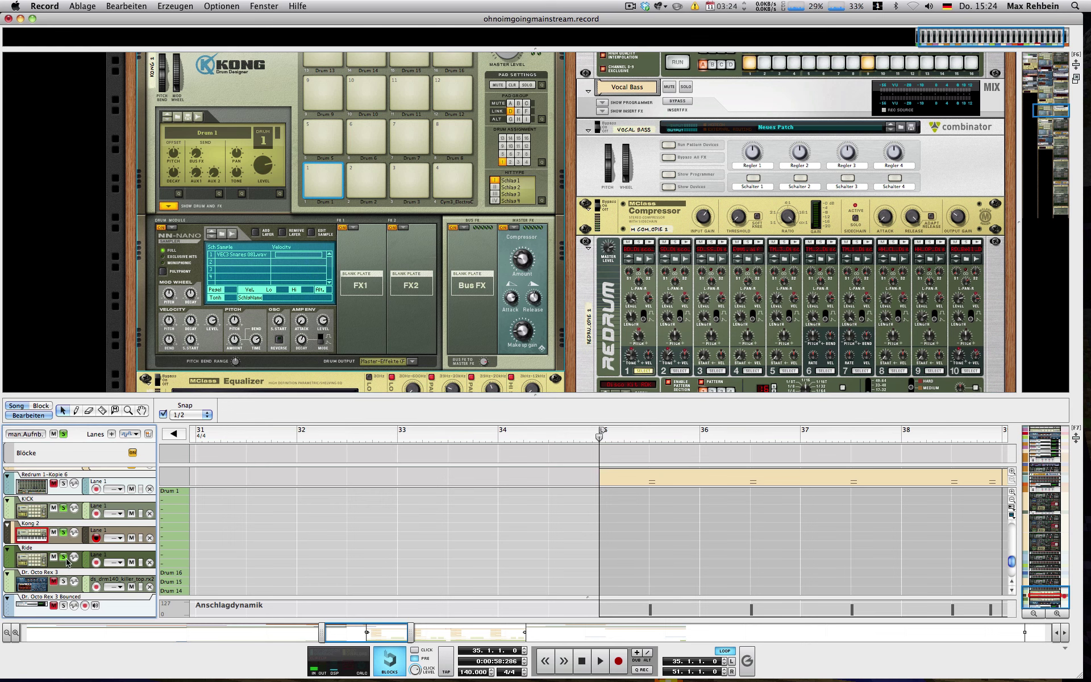
pyautogui.click(64, 581)
pyautogui.press('space')
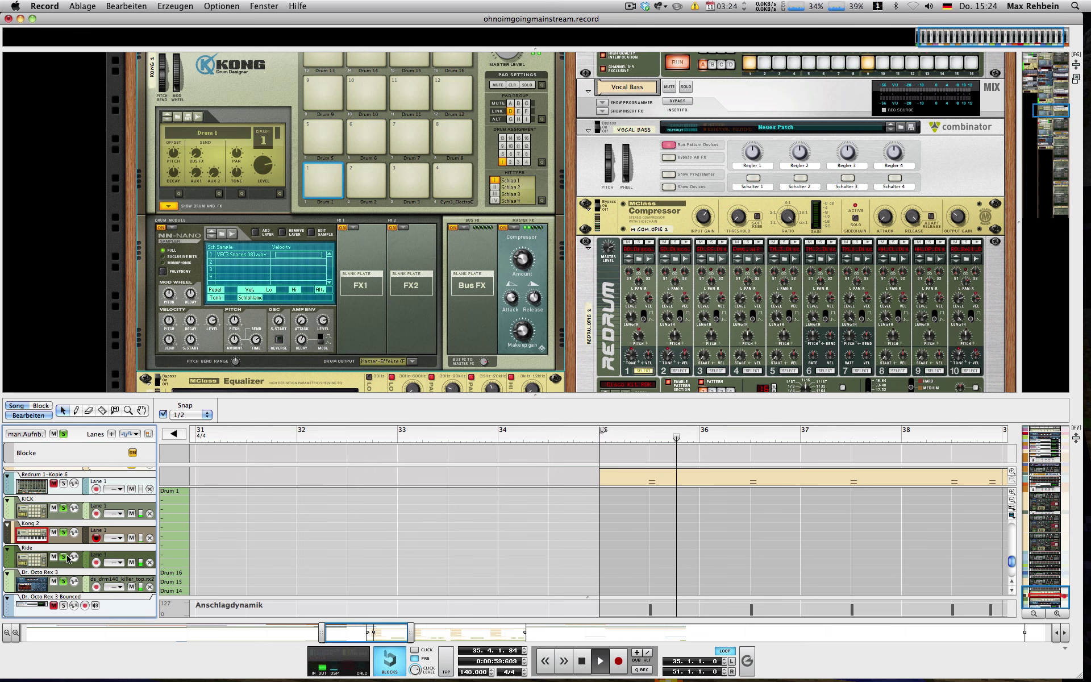
pyautogui.press('space')
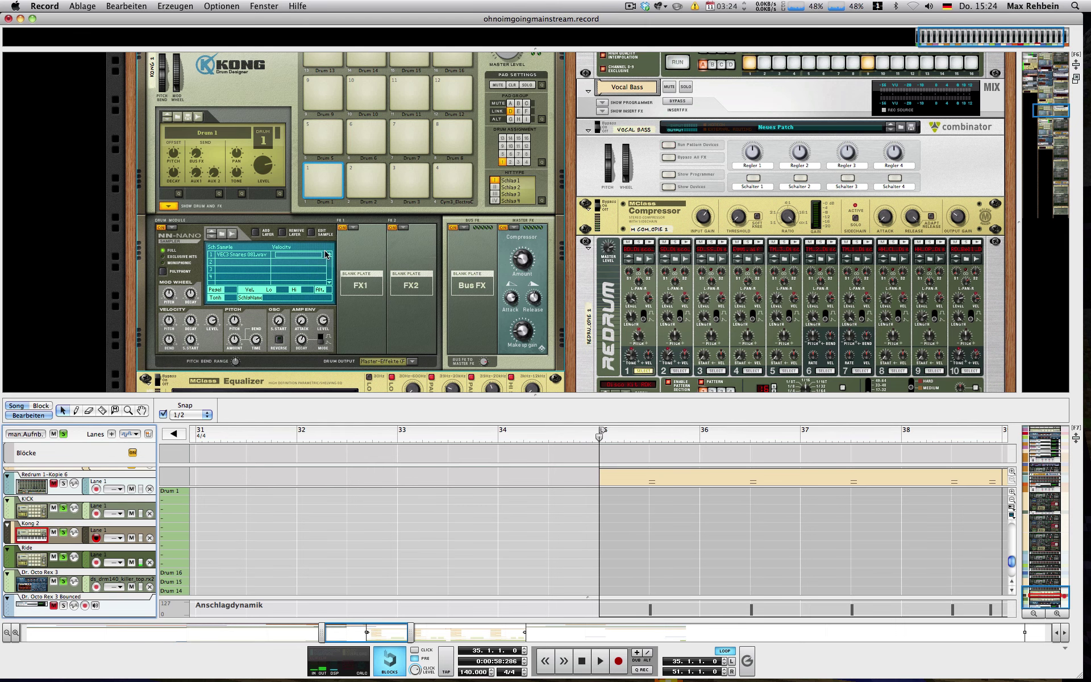
pyautogui.scroll(-2, 328, 253)
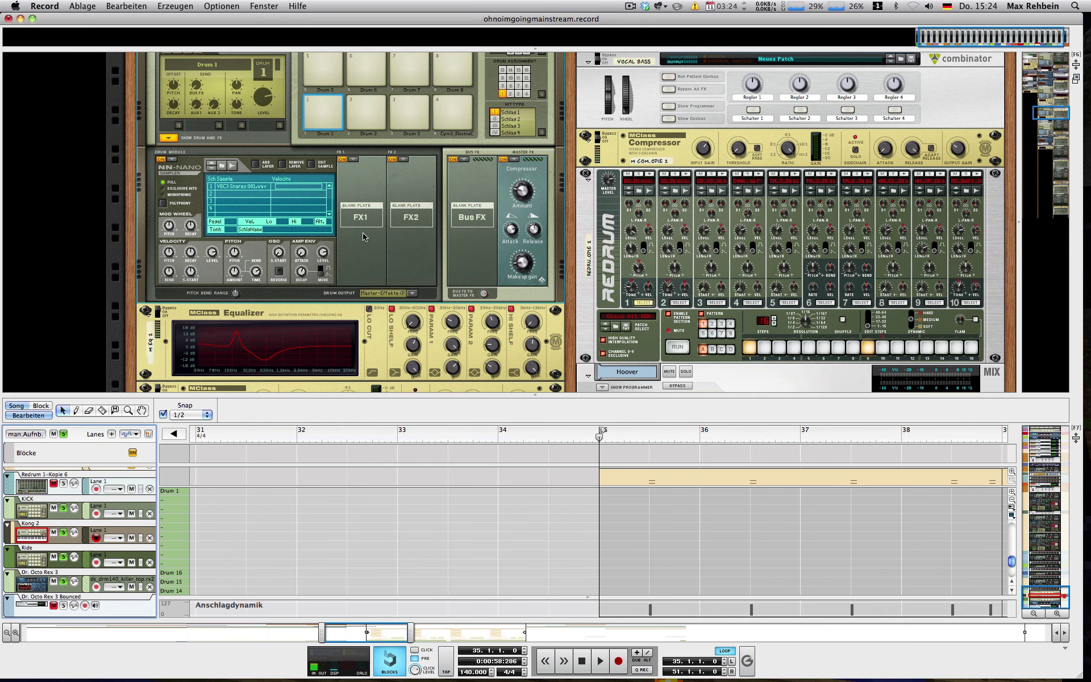
# Step: Toggle the bypass of the MClass Equalizer below Kong 2 and audition pad 1 to compare the sound
pyautogui.scroll(-1, 372, 244)
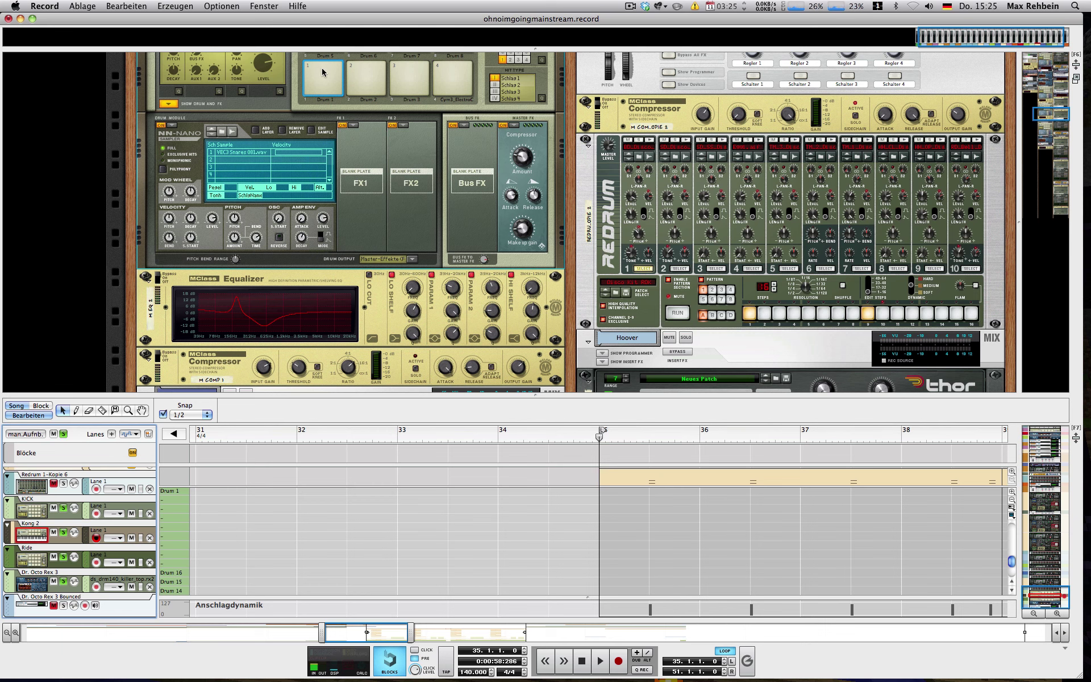
pyautogui.click(158, 278)
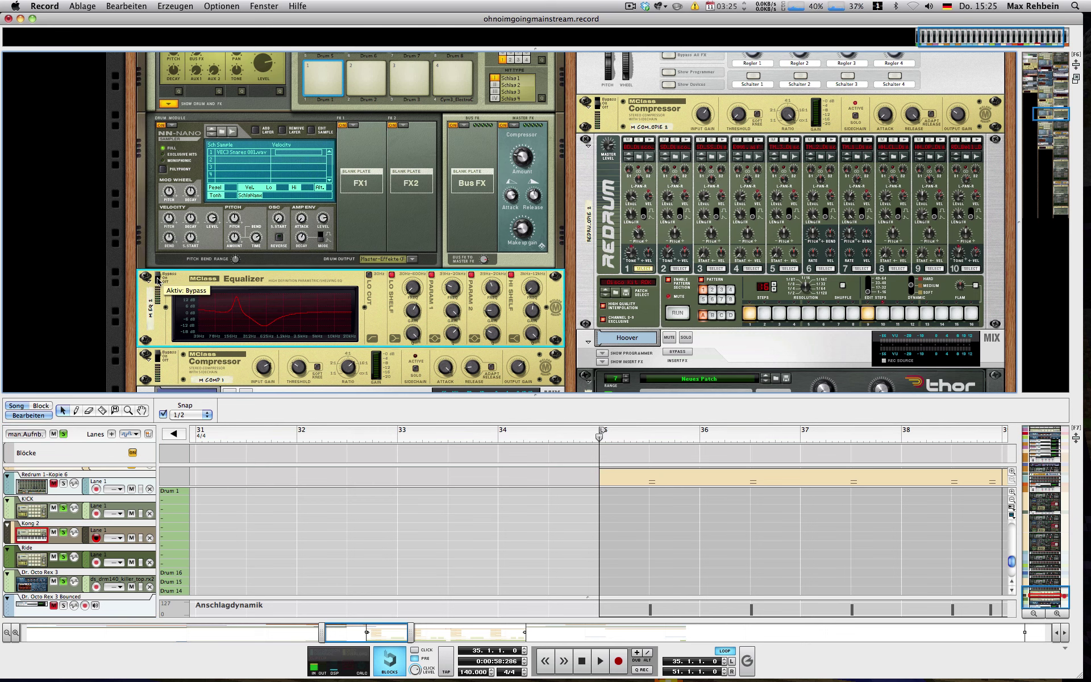
pyautogui.click(321, 70)
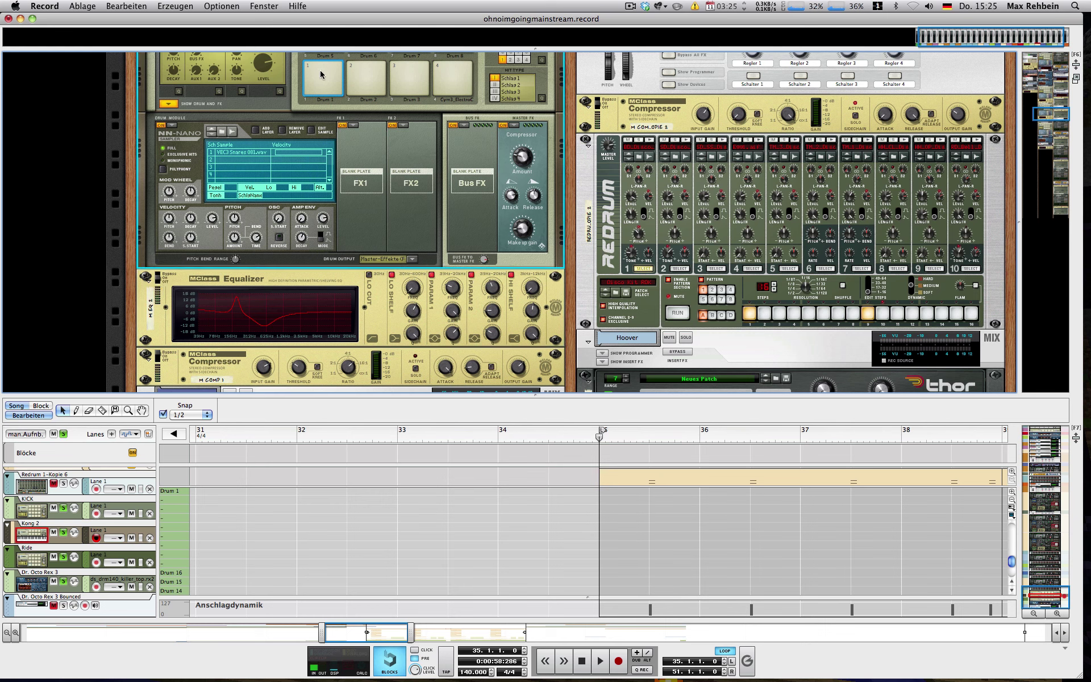
pyautogui.click(319, 73)
# Step: Audition pad 1 with the equalizer's Param 2 and Param 1 bands switched off in turn, restore them and play briefly from bar 35
pyautogui.click(470, 275)
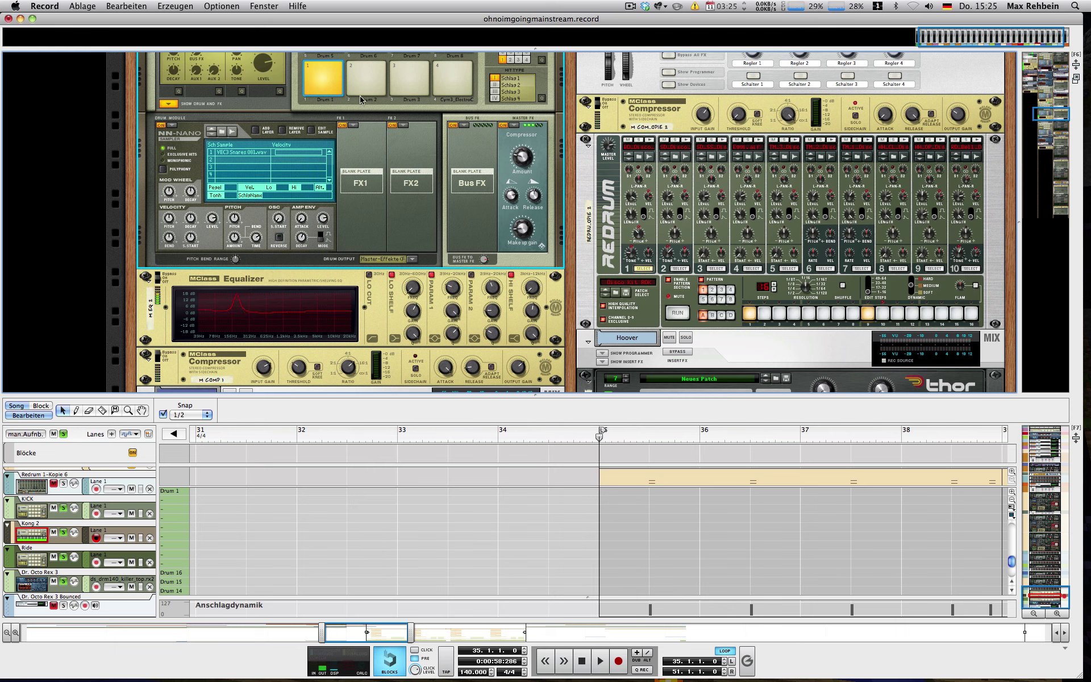
pyautogui.click(321, 83)
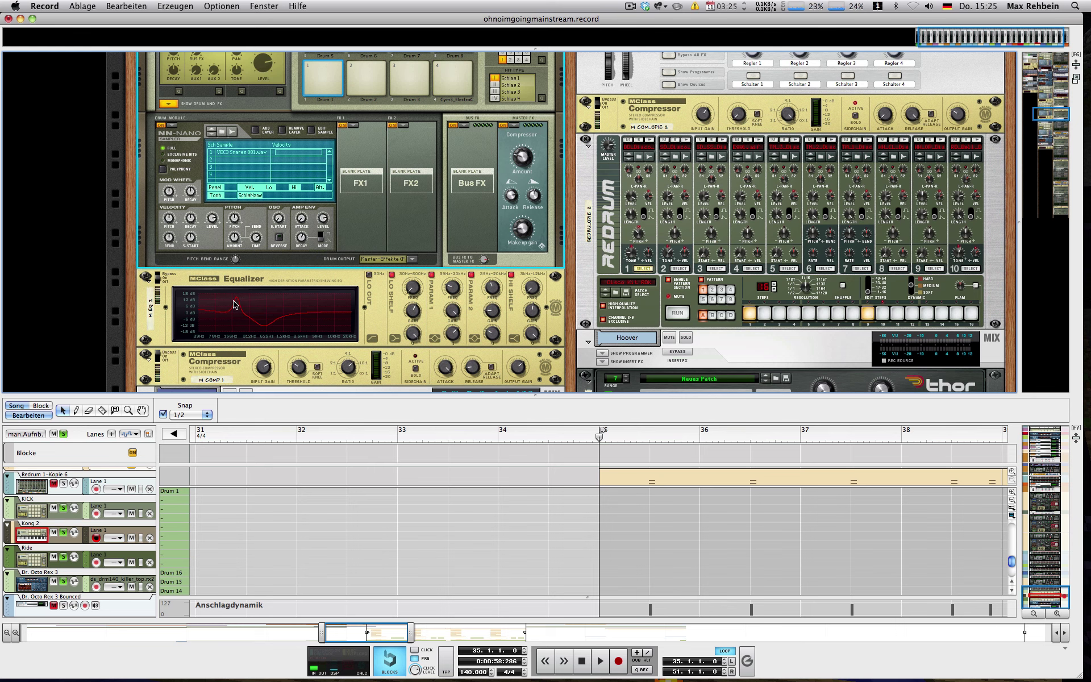
pyautogui.click(454, 290)
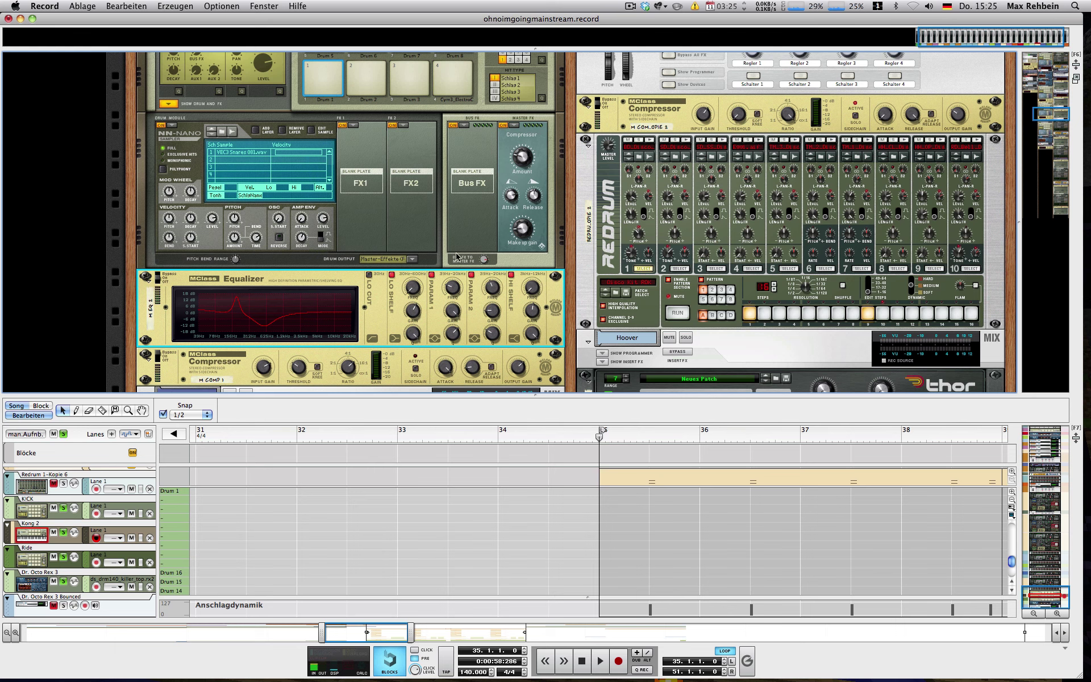
pyautogui.click(323, 71)
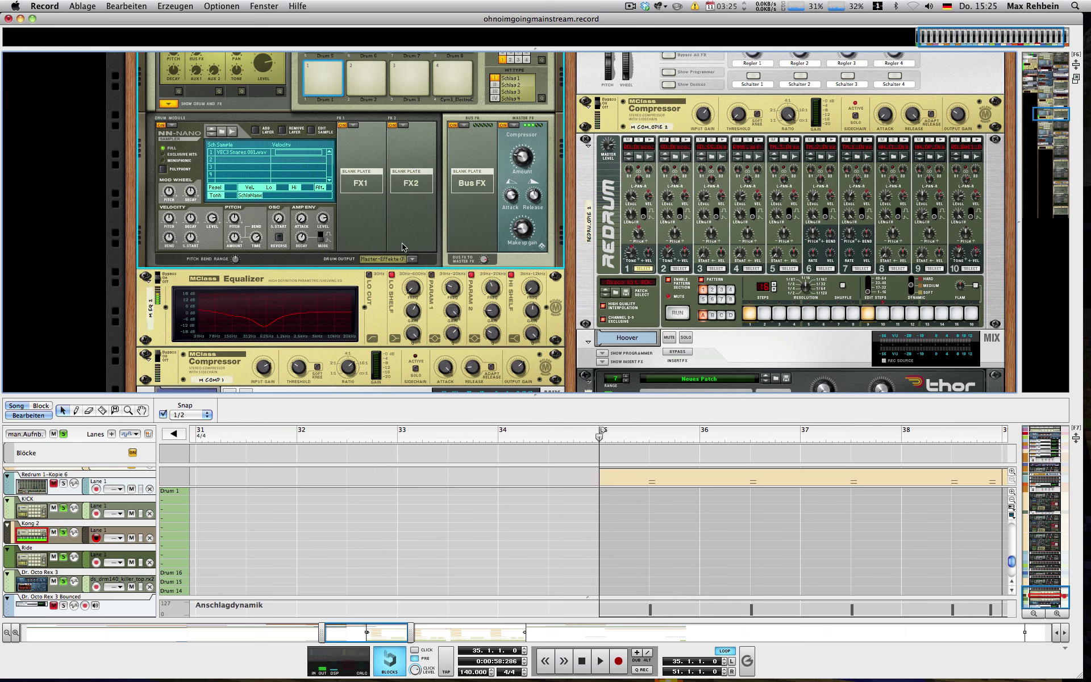
pyautogui.click(325, 71)
pyautogui.press('space')
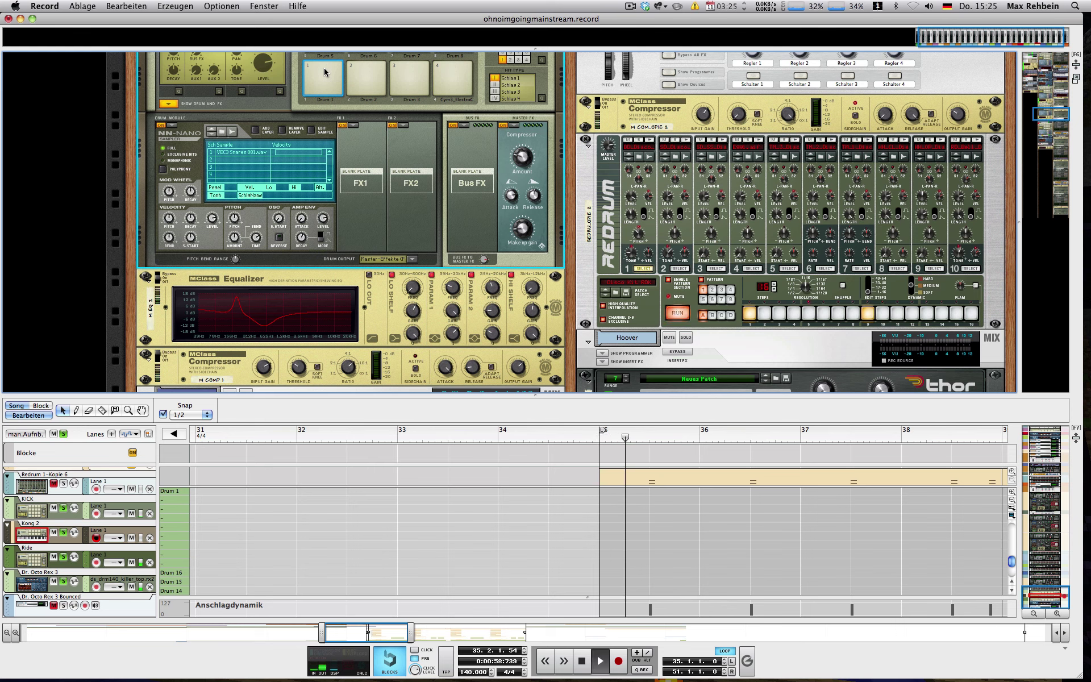
pyautogui.press('space')
# Step: Enlarge the rack area and audition Kong 2's pad 1 with the MClass Compressor below it switched on
pyautogui.scroll(3, 233, 209)
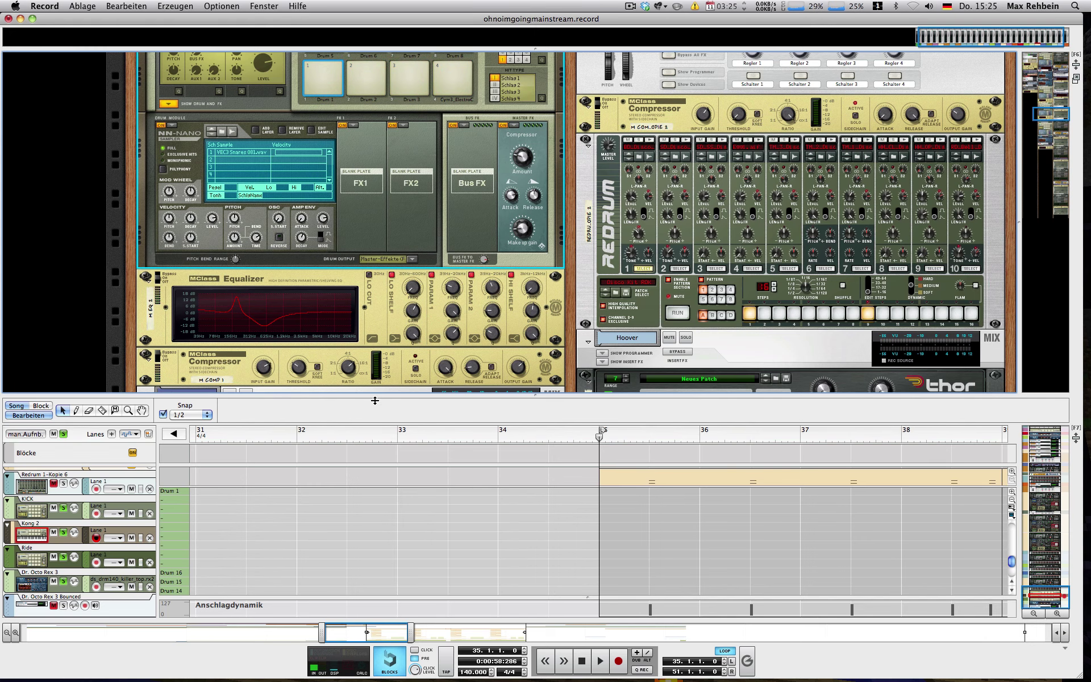
pyautogui.moveTo(377, 402); pyautogui.dragTo(377, 441)
pyautogui.scroll(-3, 195, 325)
pyautogui.click(157, 325)
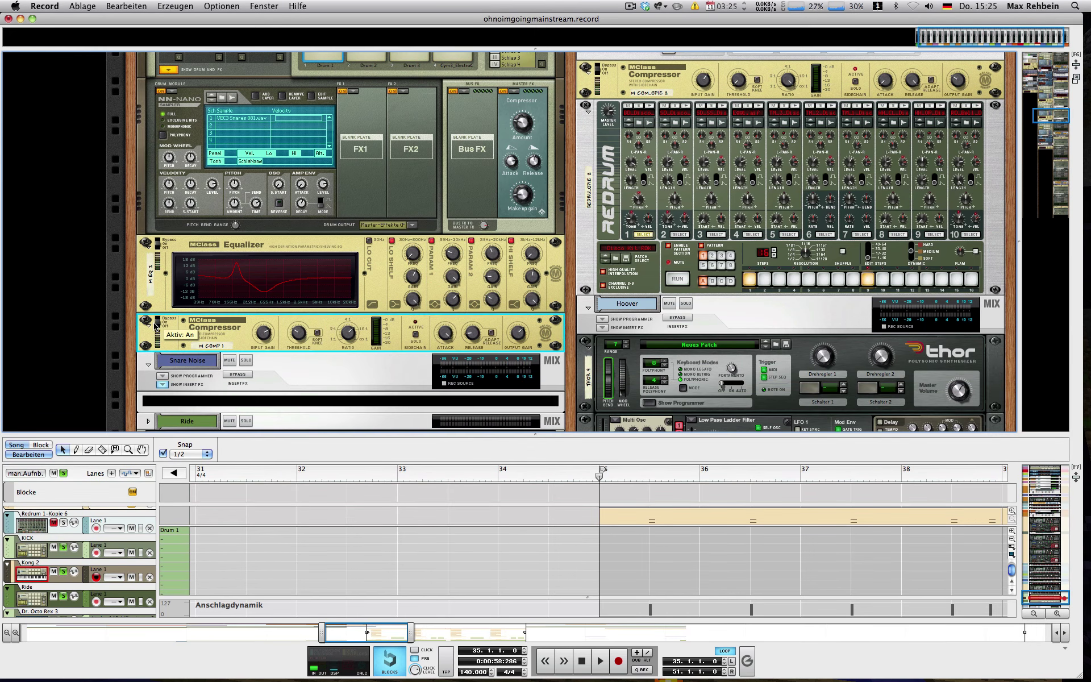
pyautogui.scroll(4, 177, 328)
pyautogui.click(316, 107)
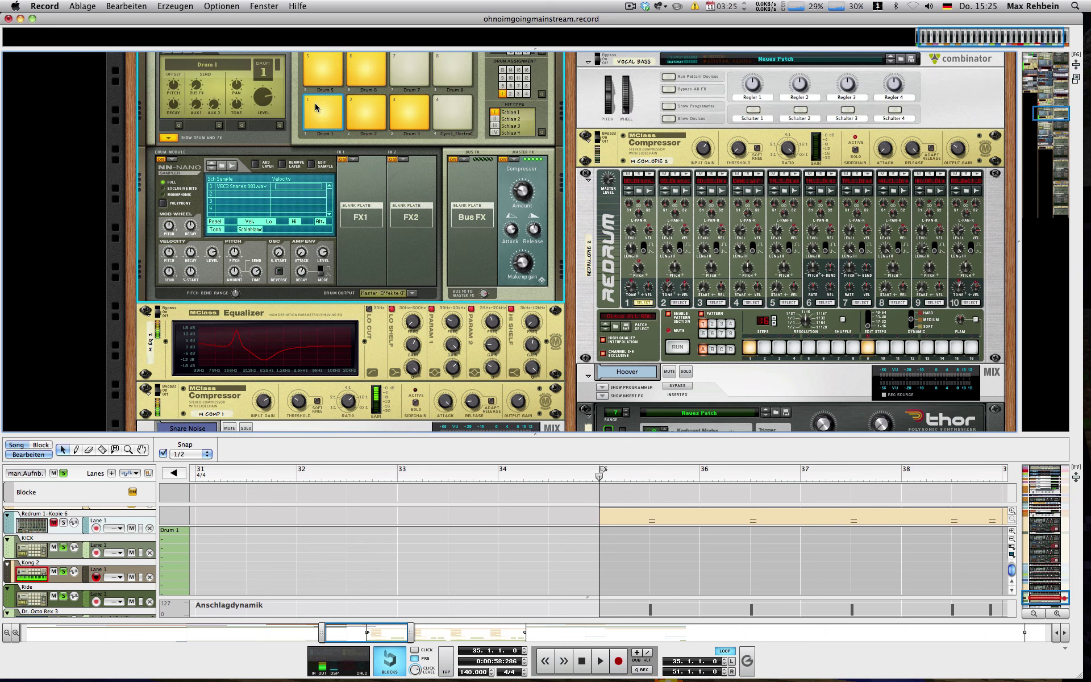
# Step: Vary the compressor's attack, including 26 ms and 100 ms, auditioning Kong 2's pad 1 after the changes
pyautogui.scroll(-3, 316, 107)
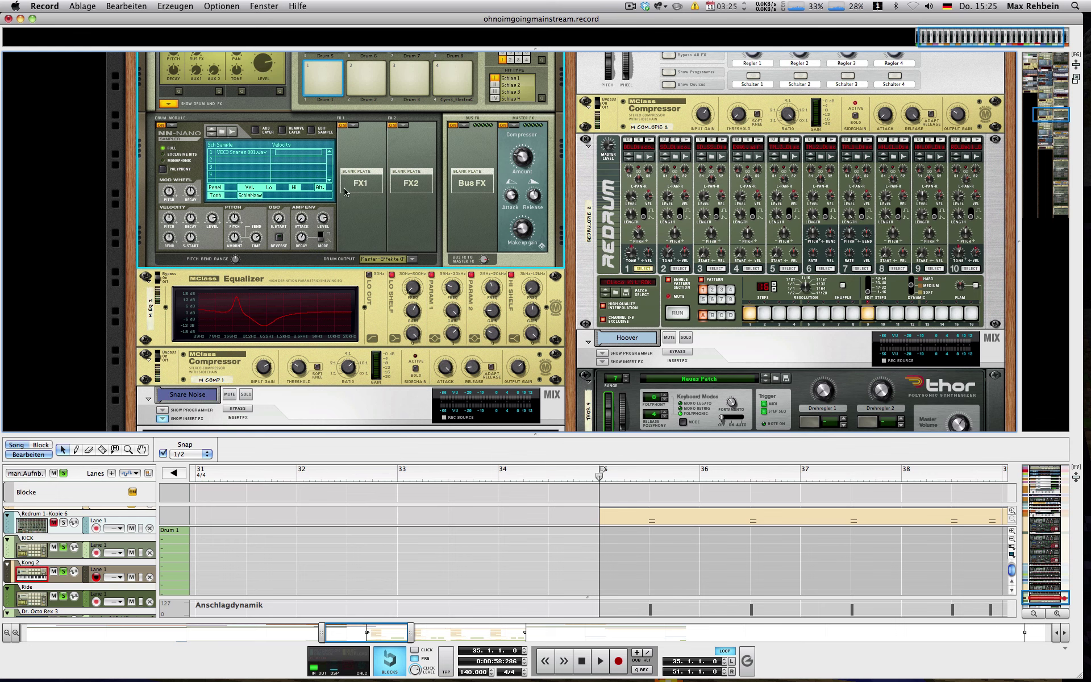
pyautogui.click(447, 372)
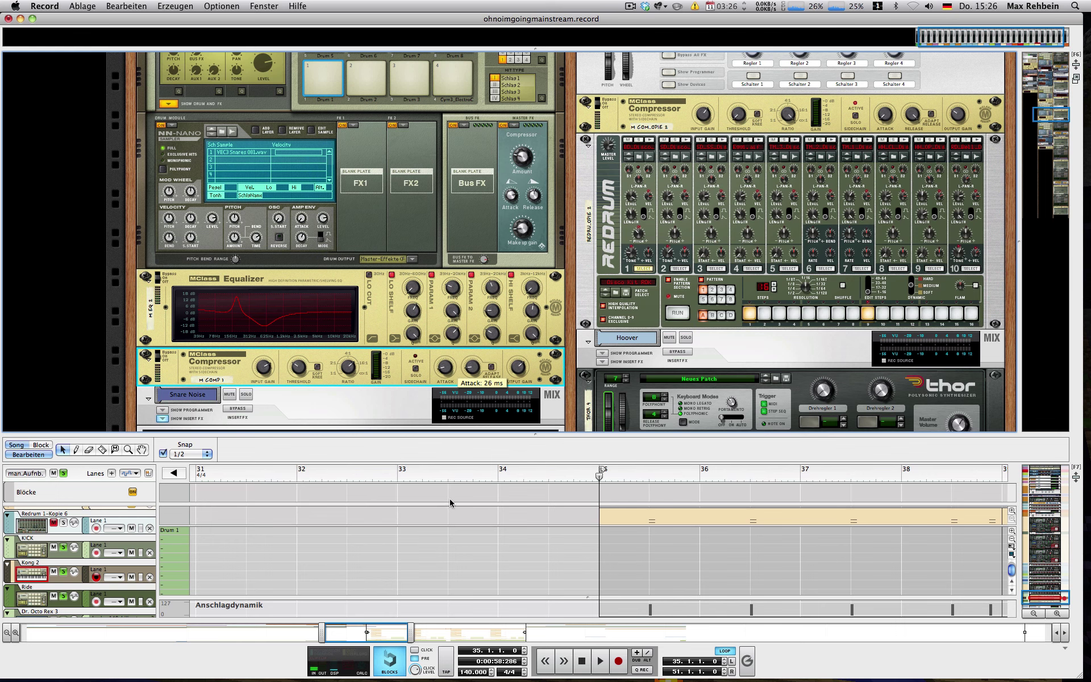
pyautogui.scroll(3, 310, 114)
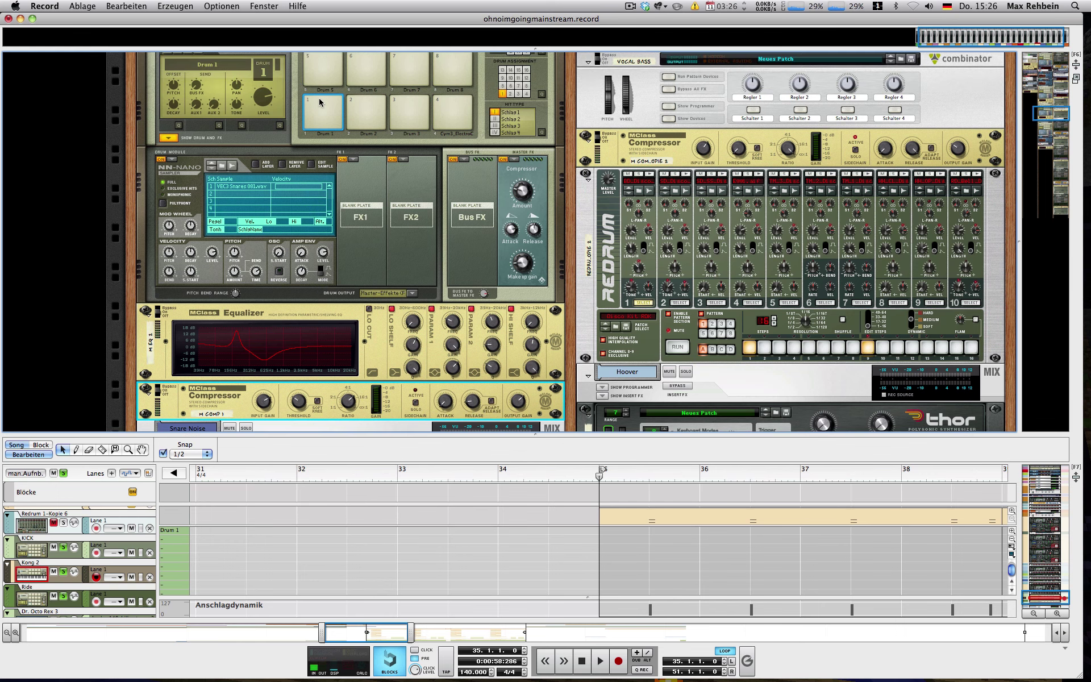
pyautogui.click(320, 103)
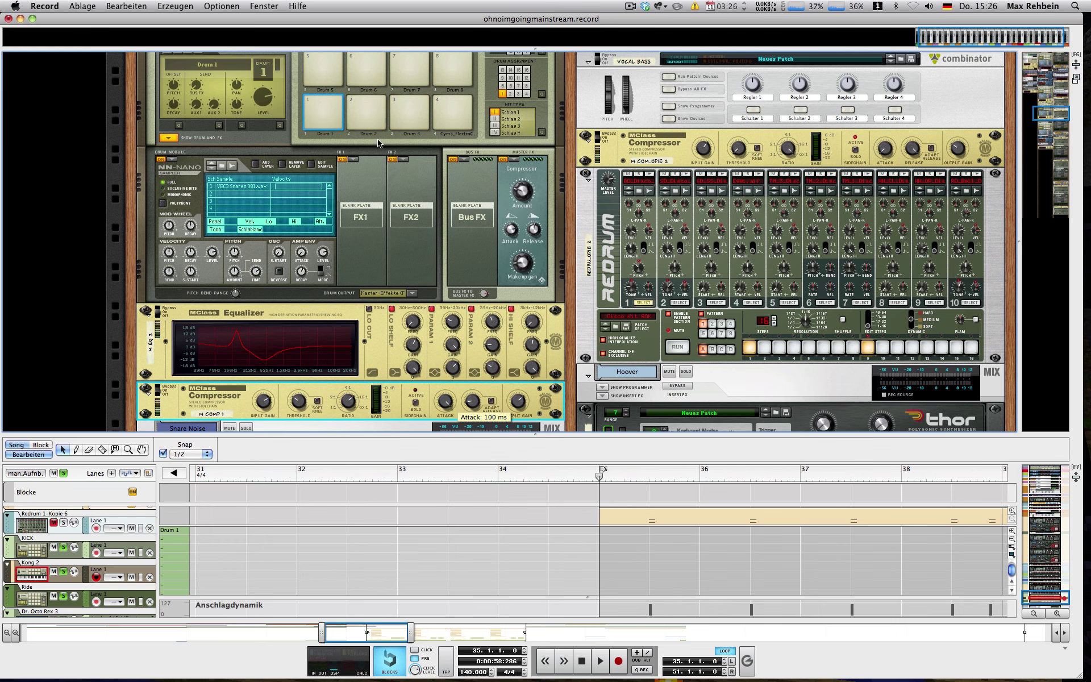
pyautogui.scroll(-3, 323, 91)
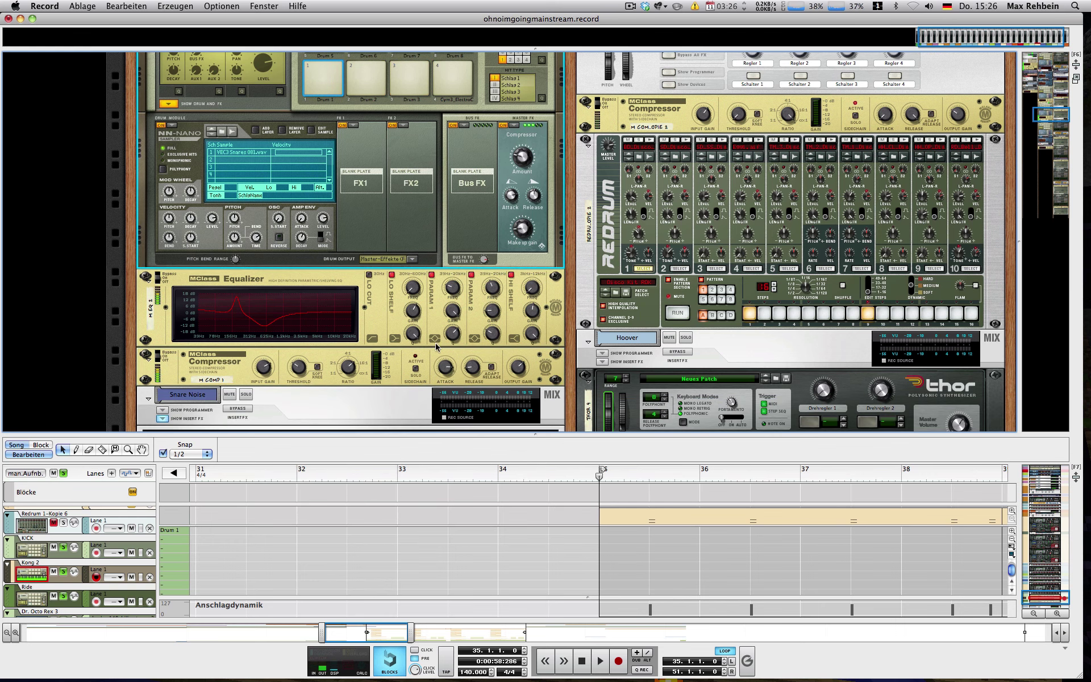
pyautogui.click(445, 367)
pyautogui.click(322, 77)
pyautogui.scroll(-3, 324, 274)
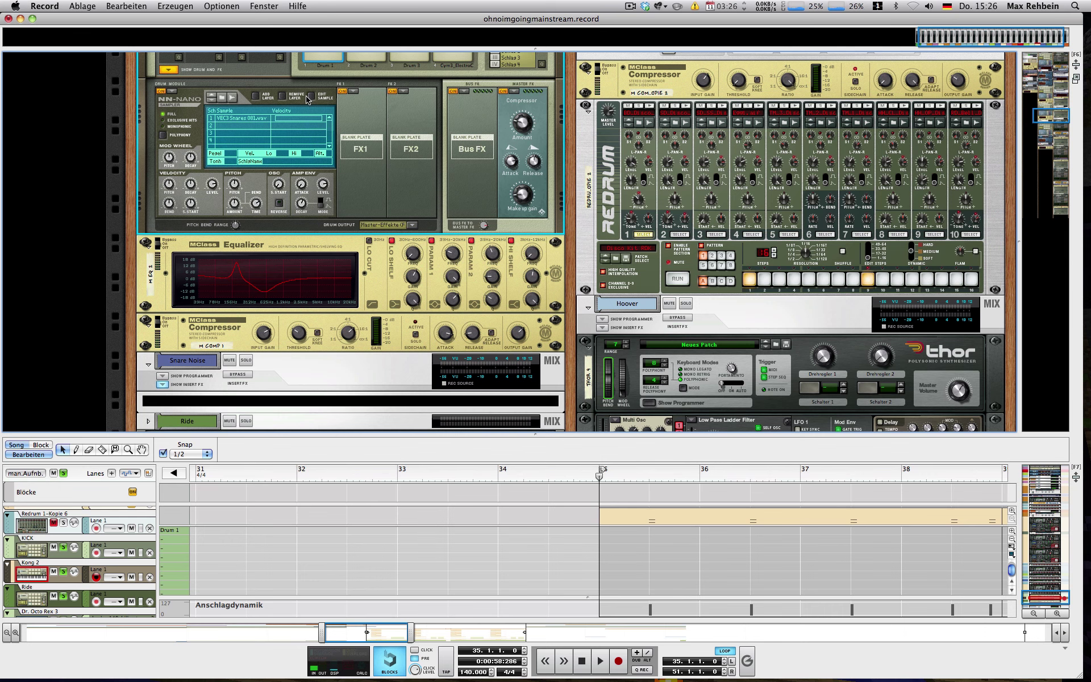
pyautogui.scroll(2, 307, 99)
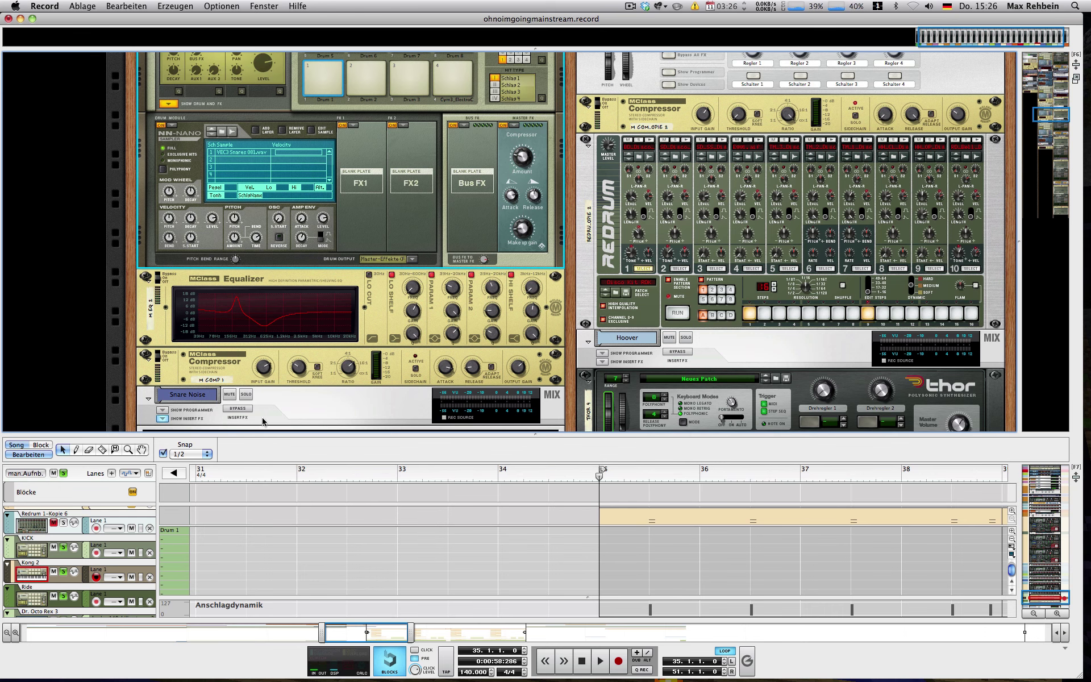
# Step: Select Kong 2's clip at bar 35, show its device in the rack, and play pad 1 and the clip
pyautogui.click(658, 568)
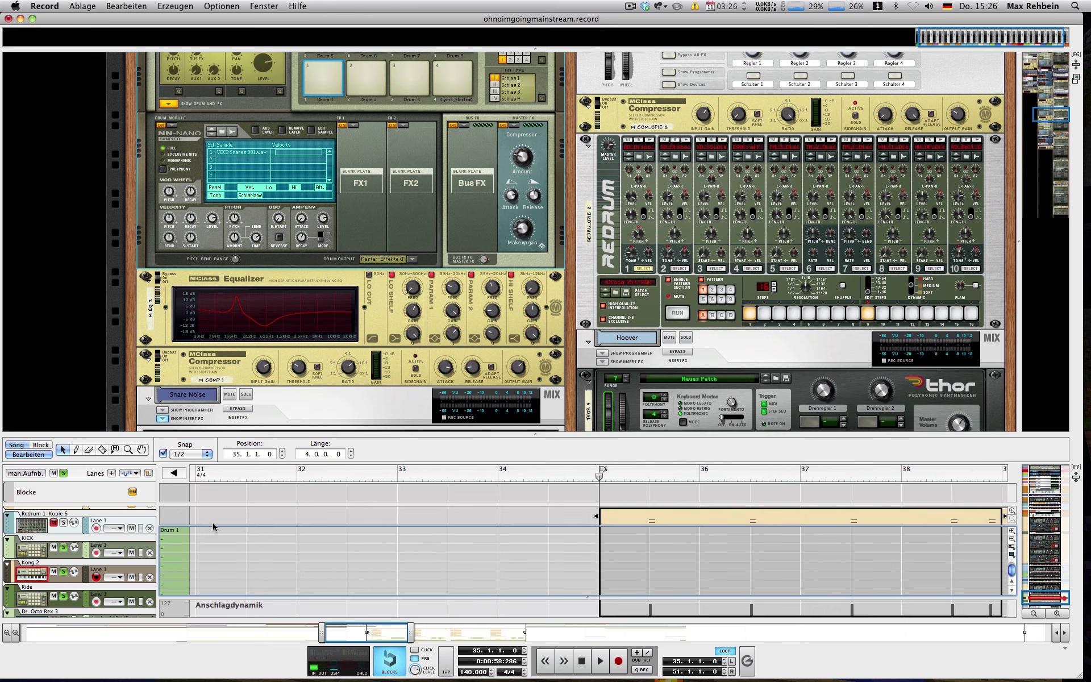
pyautogui.click(31, 567)
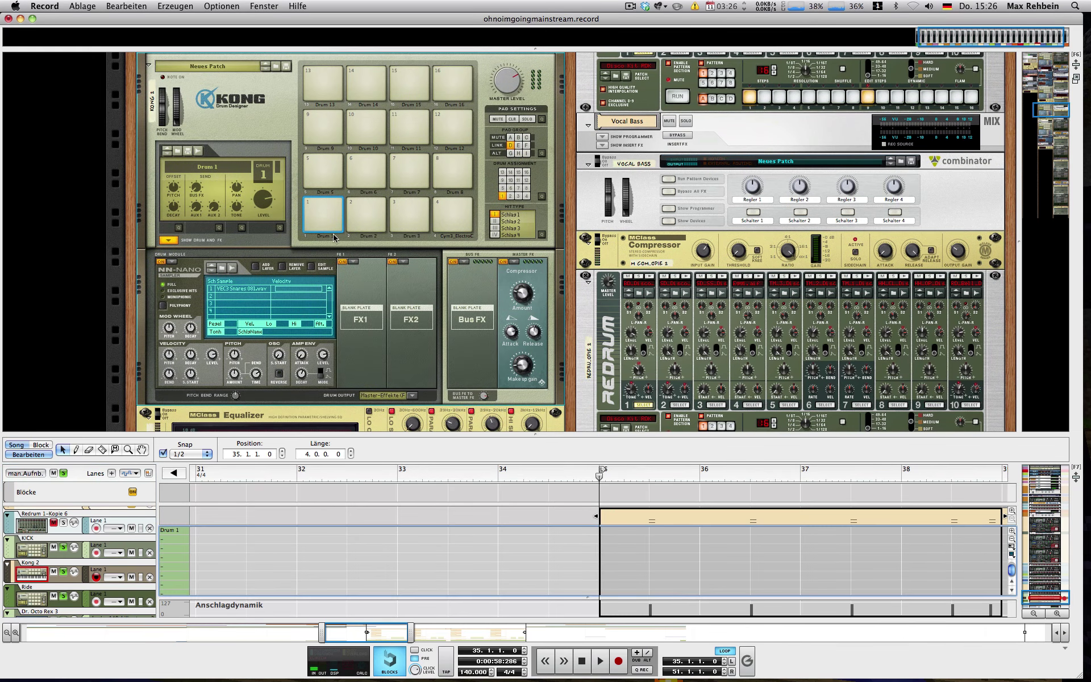
pyautogui.click(326, 207)
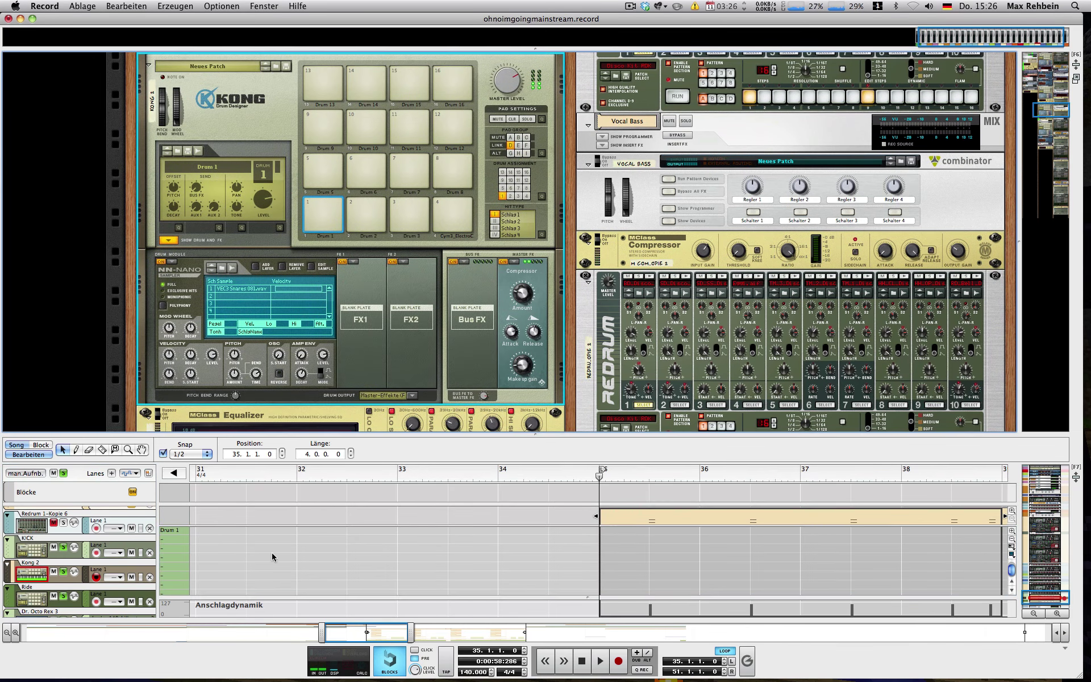
pyautogui.press('space')
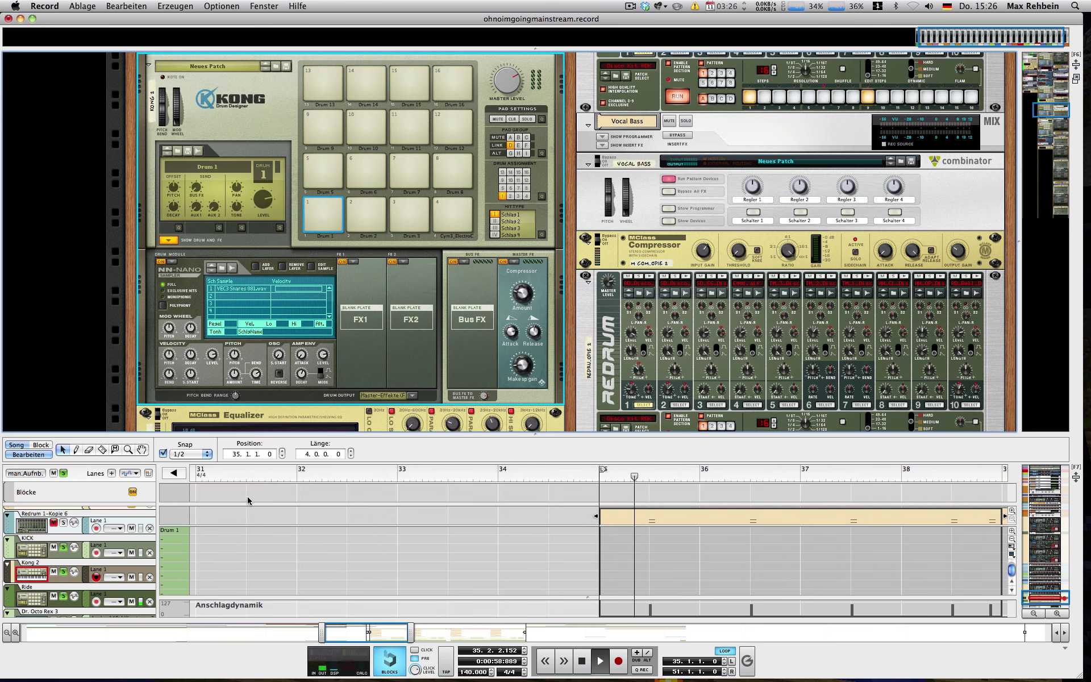
# Step: Play Kong 2's pad 4 and examine its Hi-Hat module, Noise and Filter effects and the equalizer and compressor below
pyautogui.click(446, 203)
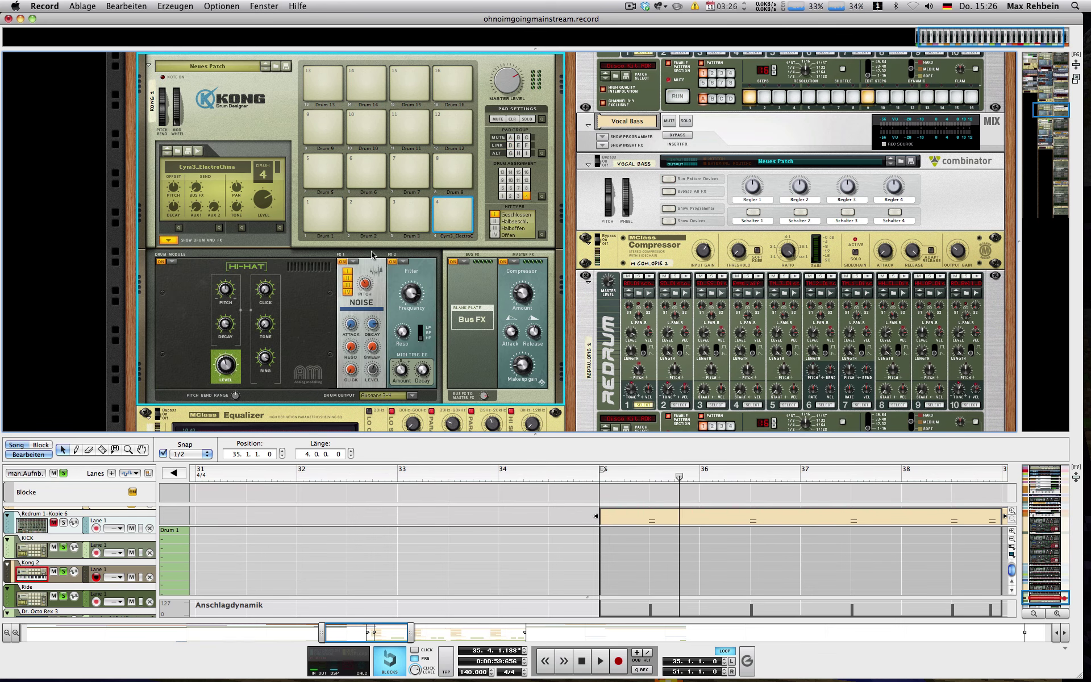
pyautogui.scroll(-4, 372, 260)
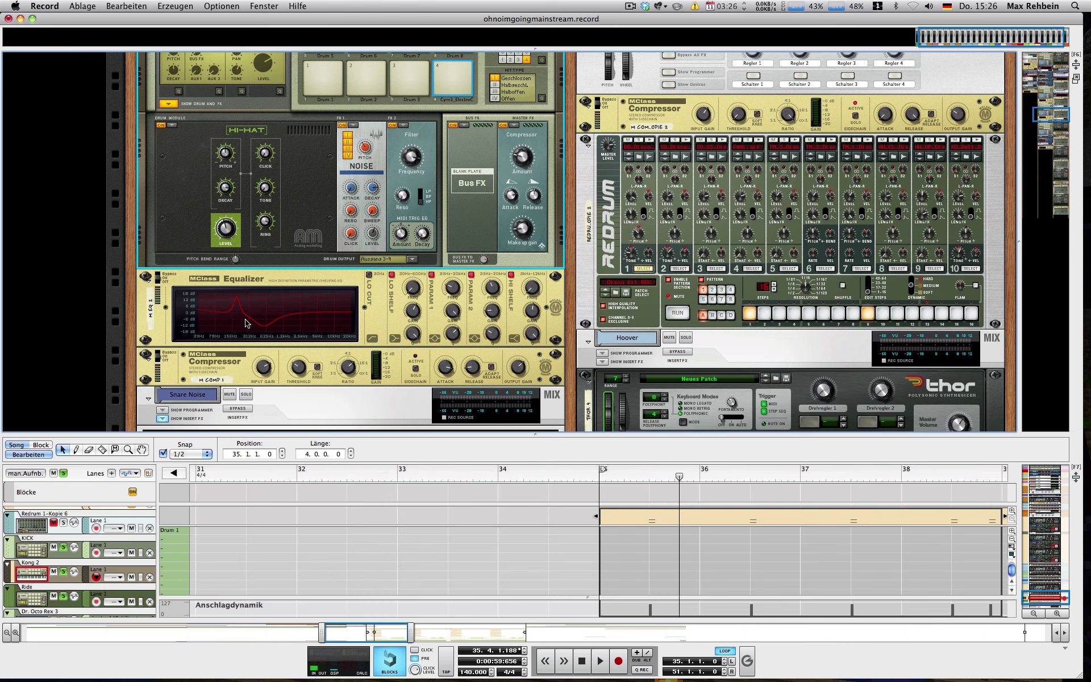
pyautogui.scroll(-1, 287, 363)
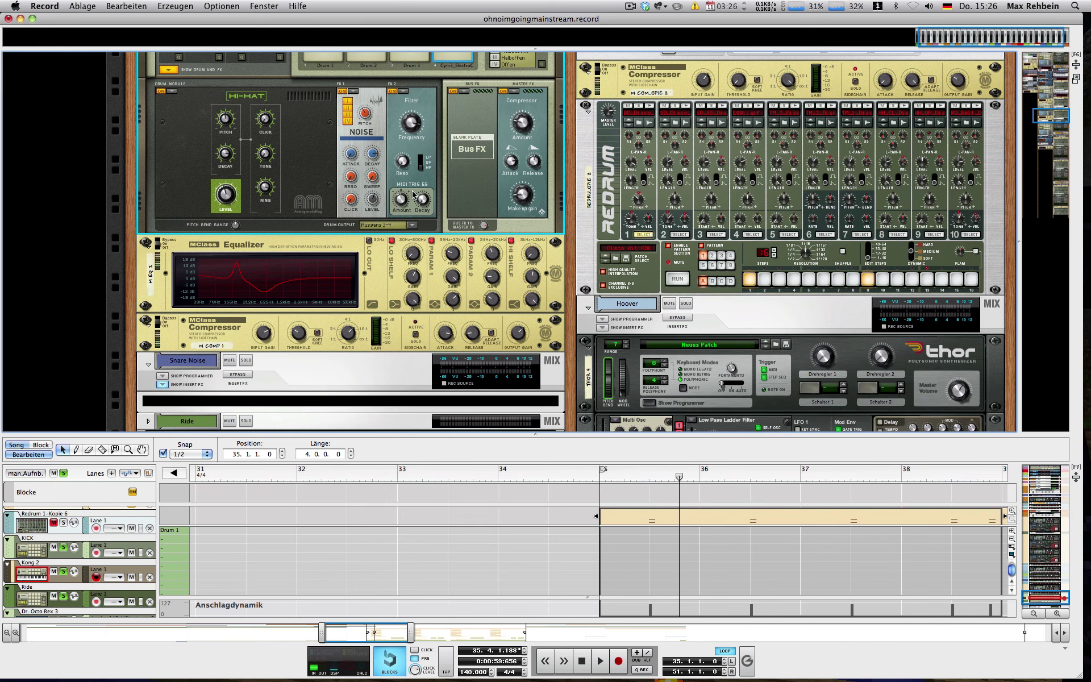
pyautogui.scroll(1, 413, 195)
# Step: Examine the rear cabling from Kong 2's outputs through the equalizer and compressor to the Snare Noise mix channel
pyautogui.press('Tab')
pyautogui.scroll(5, 455, 159)
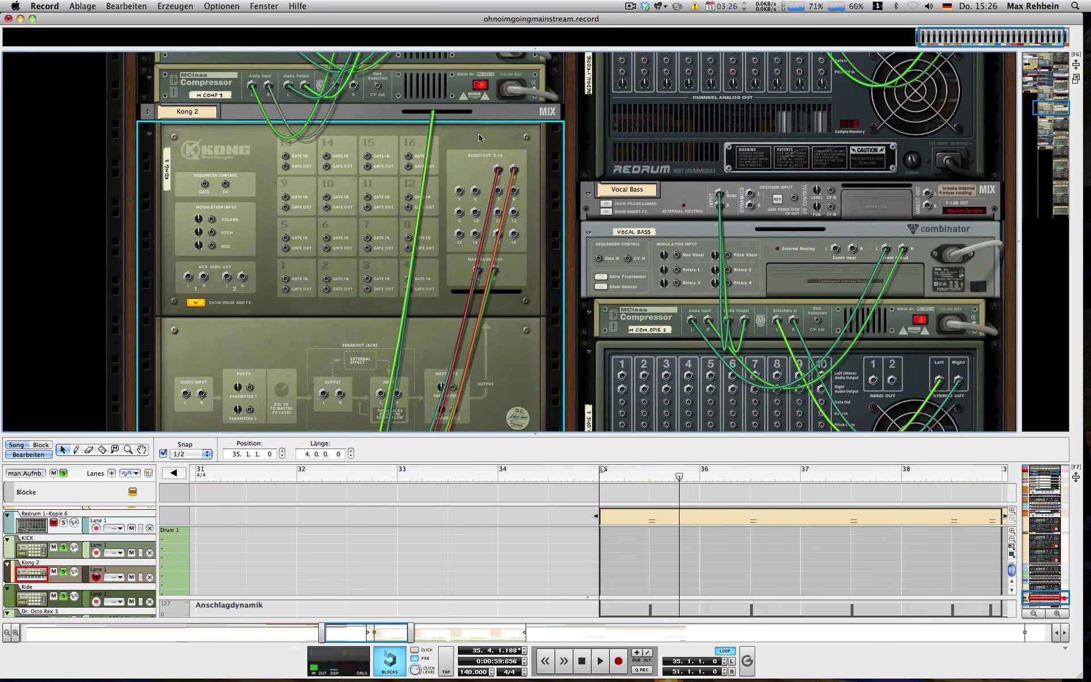
pyautogui.press('Tab')
pyautogui.scroll(-6, 437, 281)
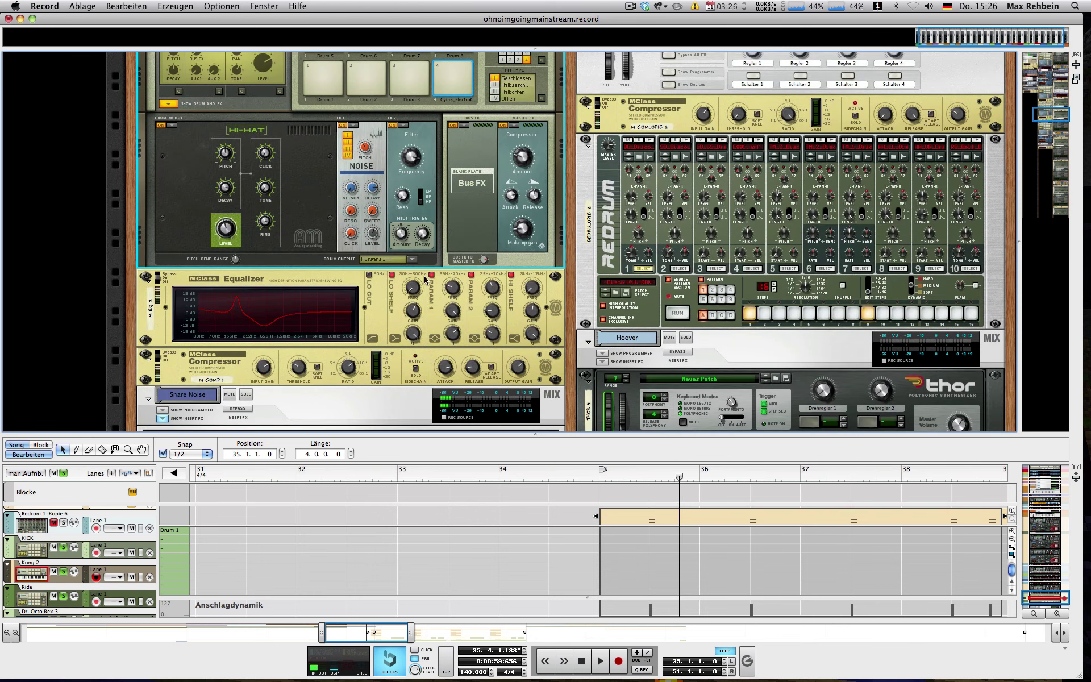
pyautogui.scroll(2, 378, 260)
pyautogui.press('Tab')
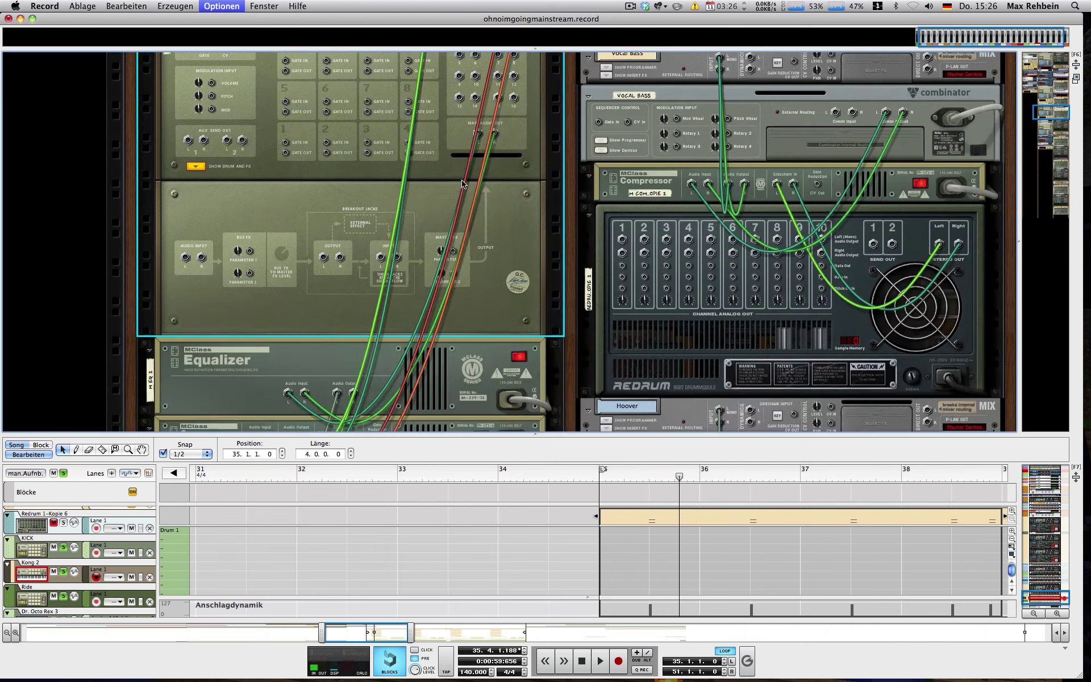
pyautogui.scroll(-4, 459, 155)
pyautogui.scroll(-2, 459, 155)
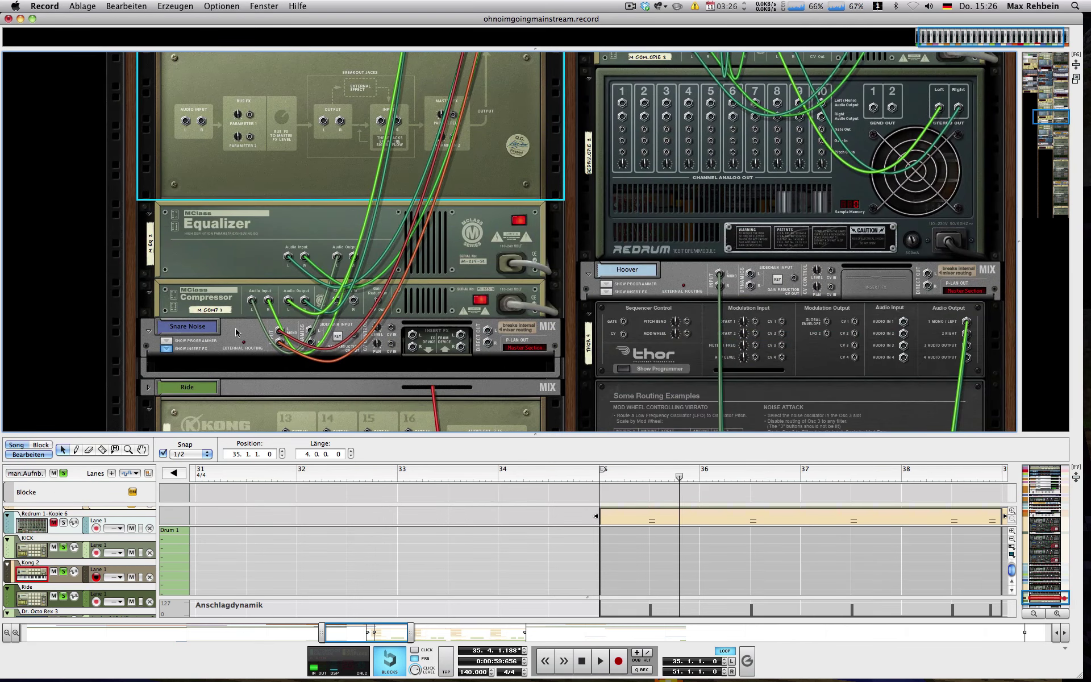
pyautogui.press('Tab')
# Step: Show the mixer, solo the Kong 2 and Snare Noise channels and play them together briefly
pyautogui.press('F5')
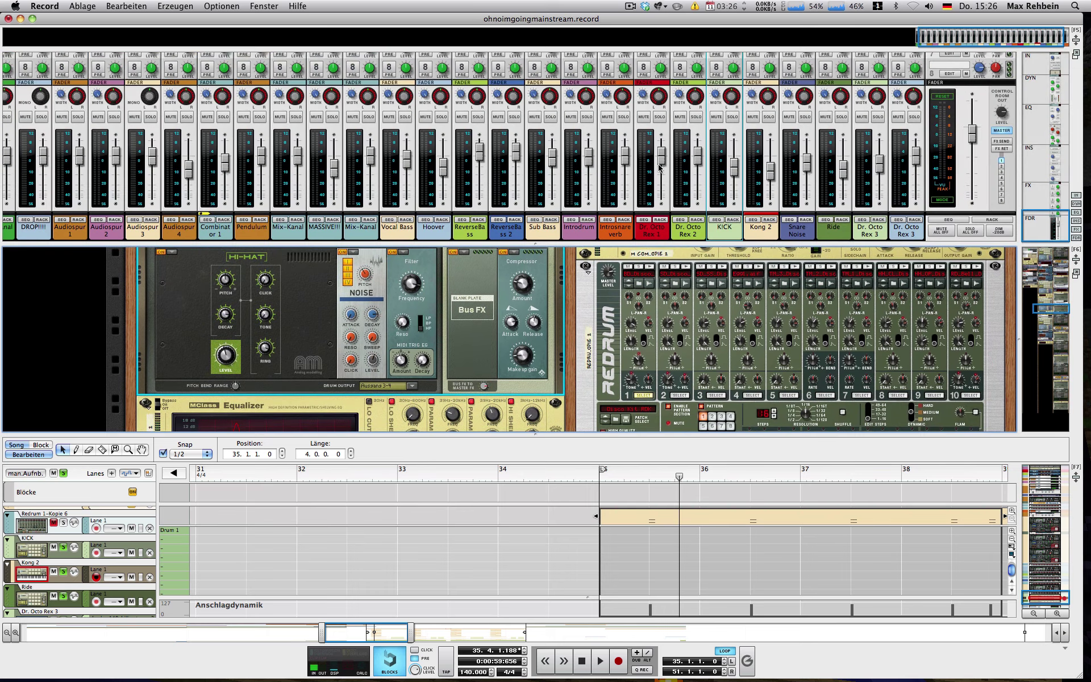
pyautogui.click(769, 116)
pyautogui.click(805, 117)
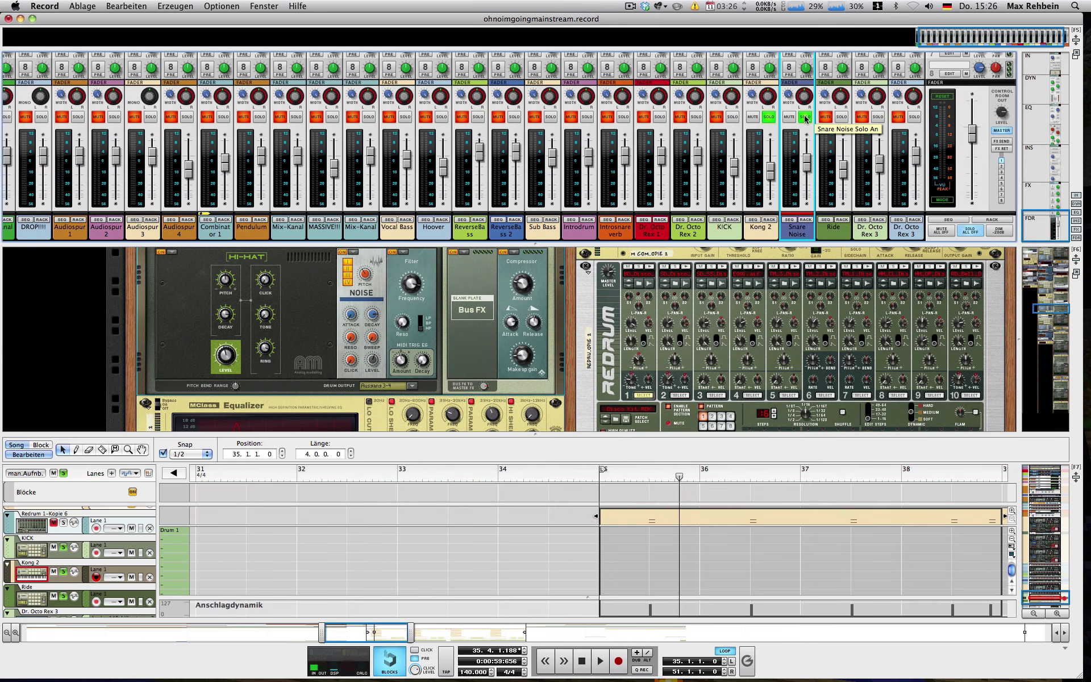
pyautogui.press('space')
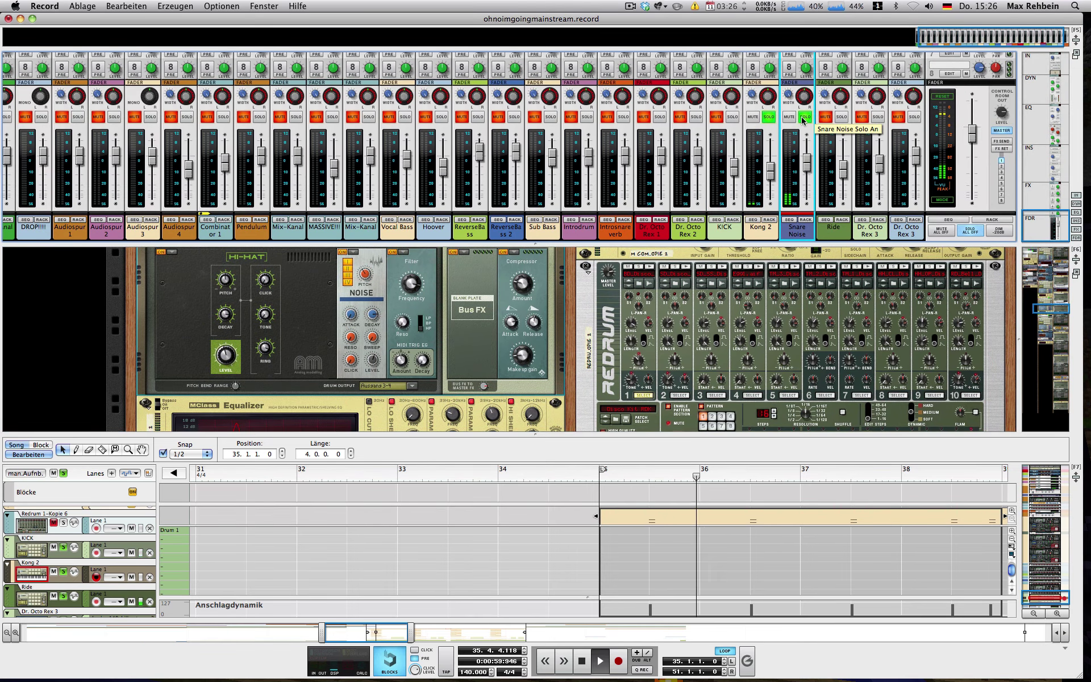
pyautogui.press('space')
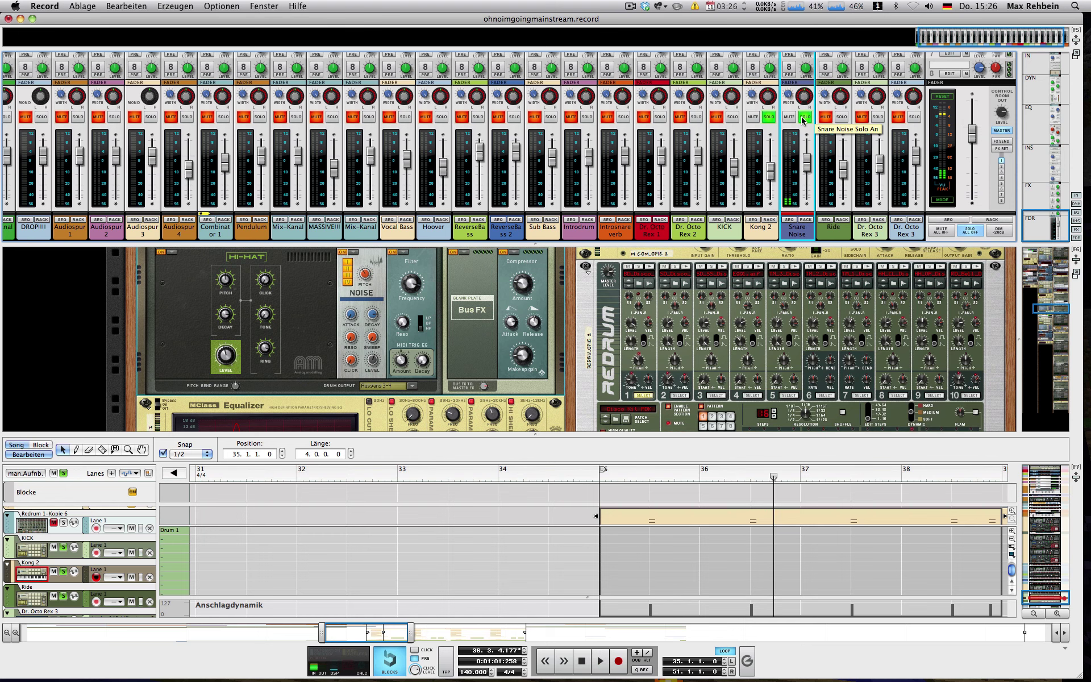
# Step: Return the song position to bar 35 and switch off the solos on the Kong 2 and Snare Noise channels
pyautogui.press('KP_0')
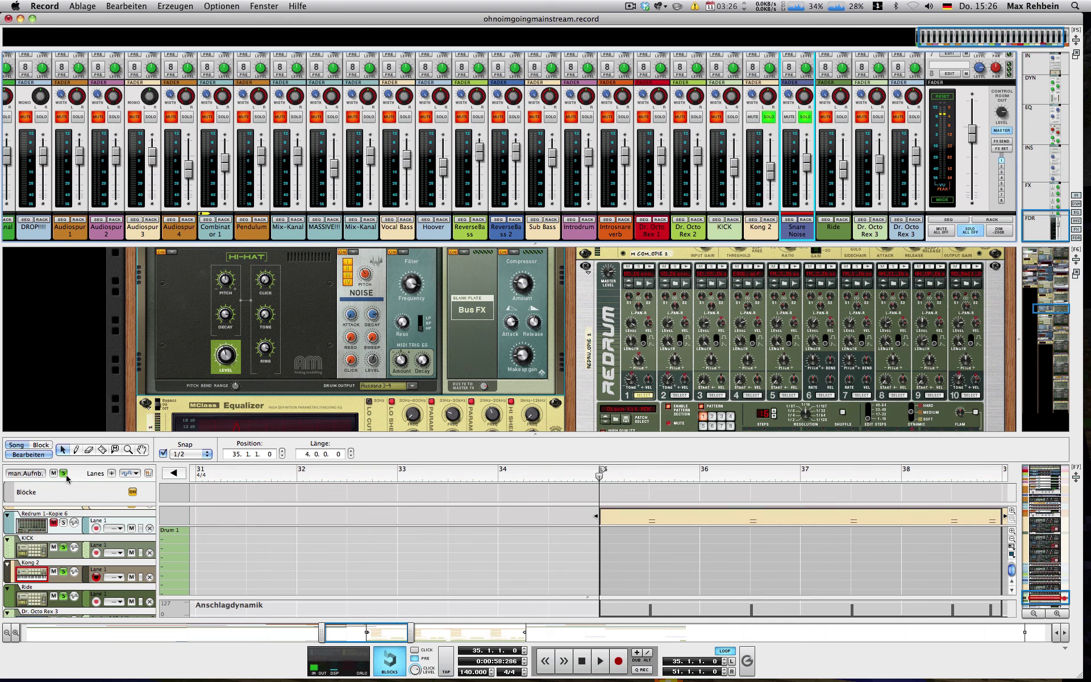
pyautogui.click(768, 117)
pyautogui.click(804, 117)
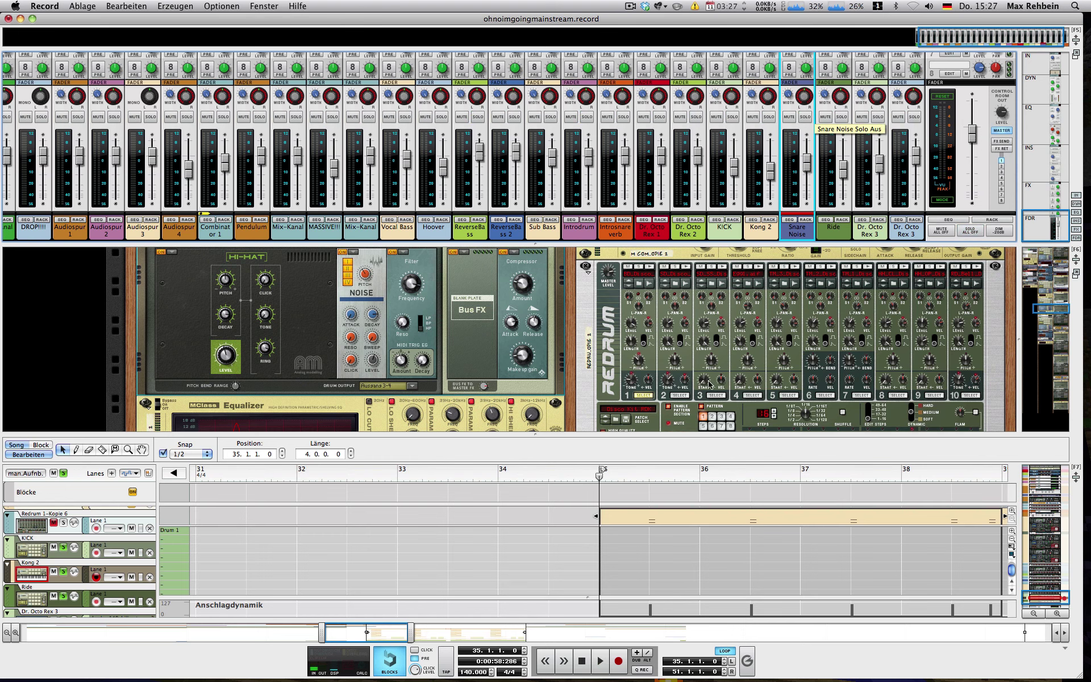
# Step: Play the song from bar 35 while setting the Snare Noise channel's level to -3.17 dB, and stop playback
pyautogui.press('space')
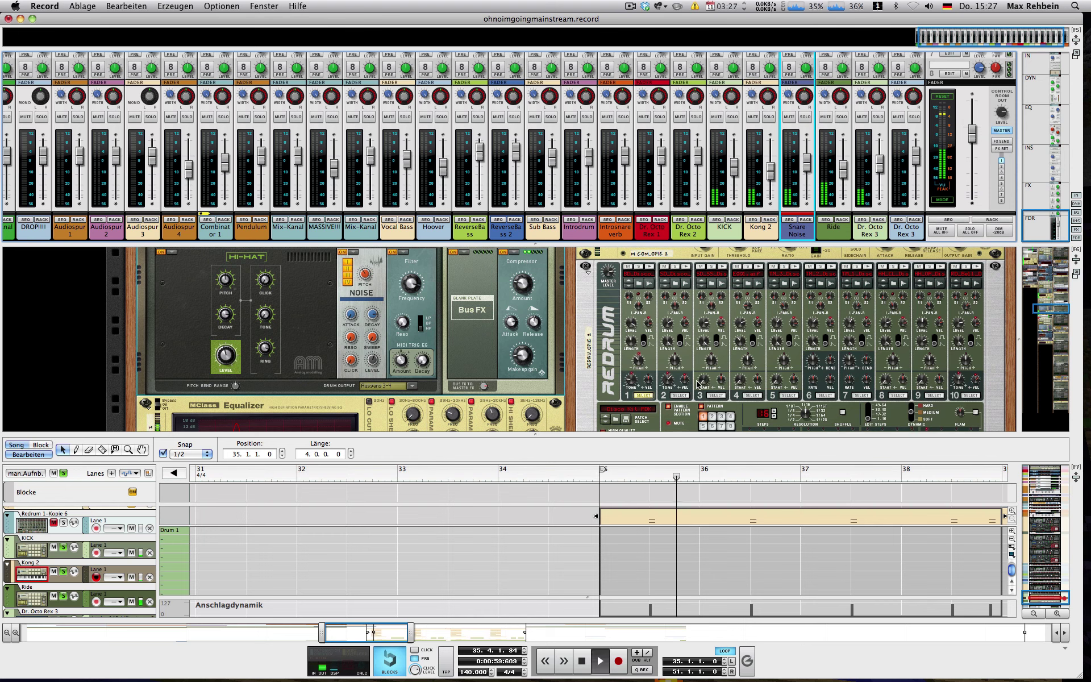
pyautogui.press('space')
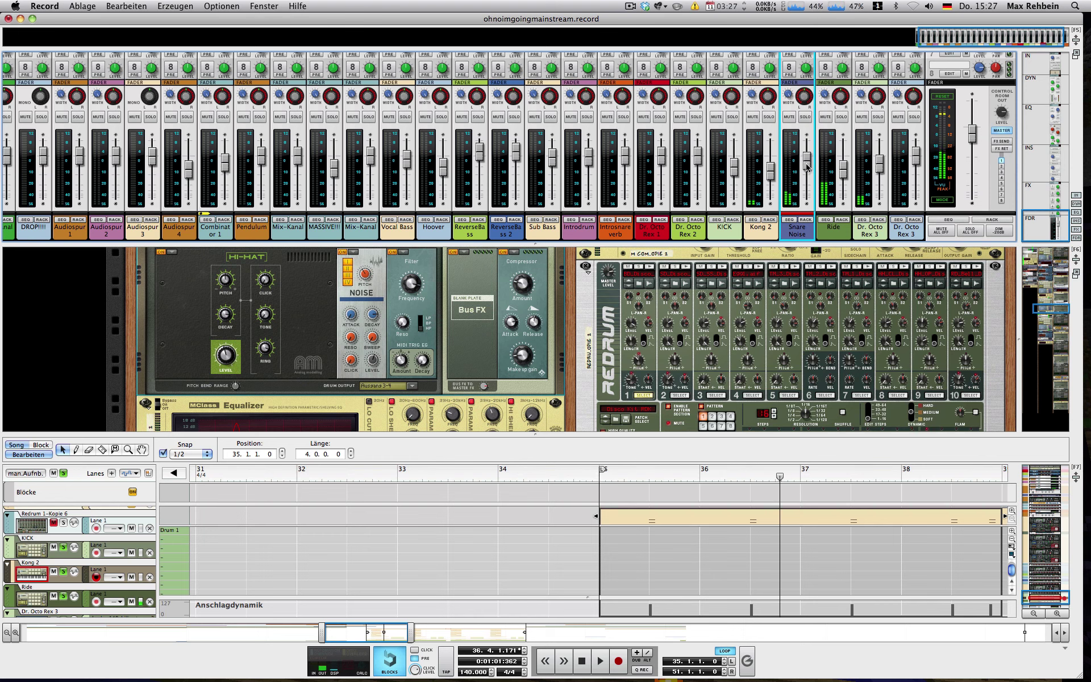
pyautogui.press('space')
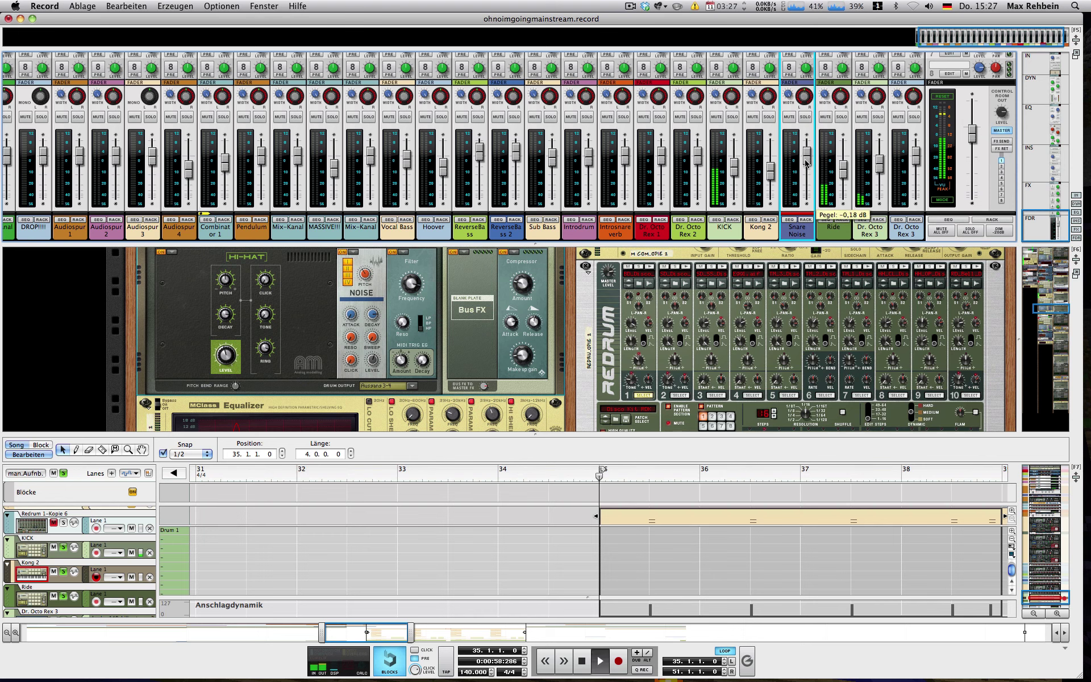
pyautogui.moveTo(807, 163); pyautogui.dragTo(807, 165)
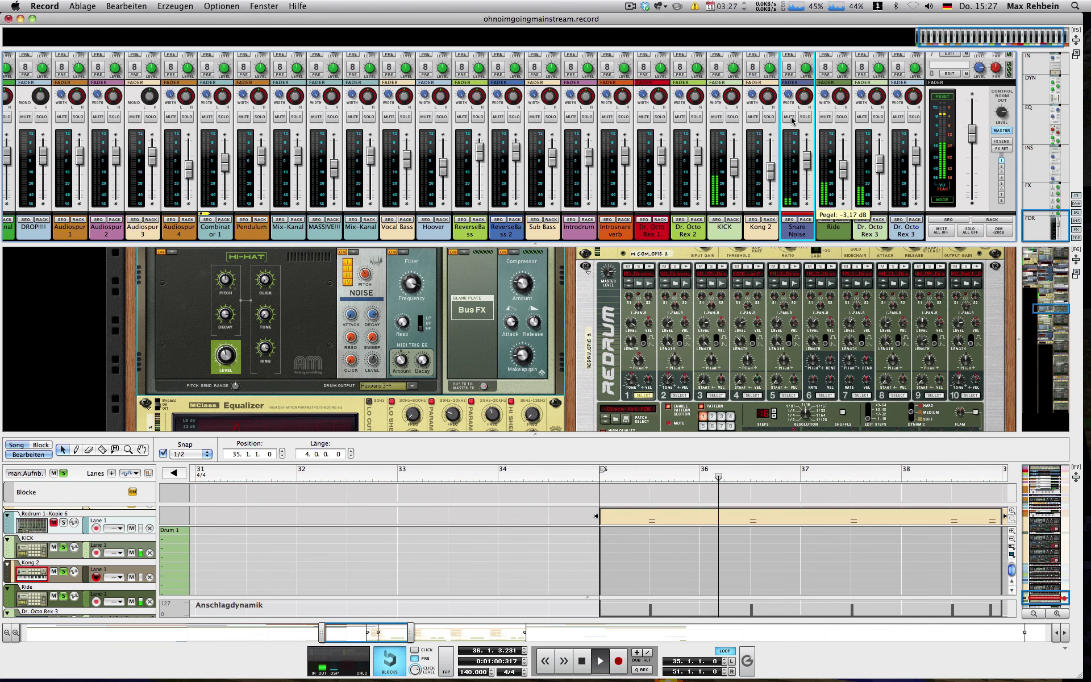
pyautogui.press('space')
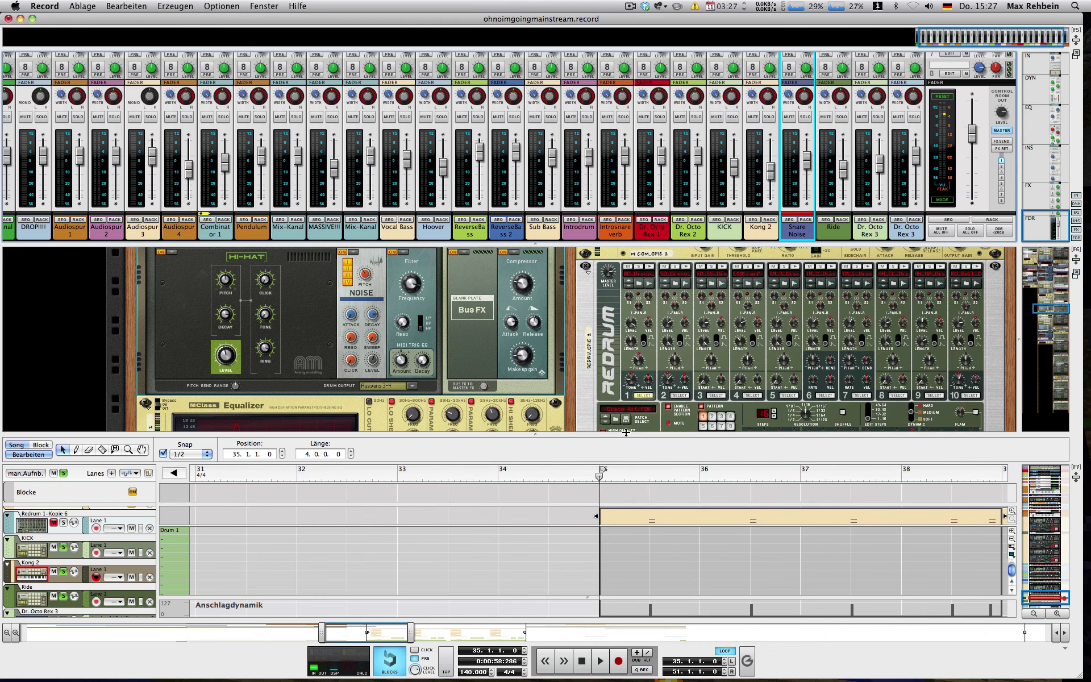
# Step: Enlarge the sequencer, select the Ride track and leave it as the only soloed track
pyautogui.press('F6')
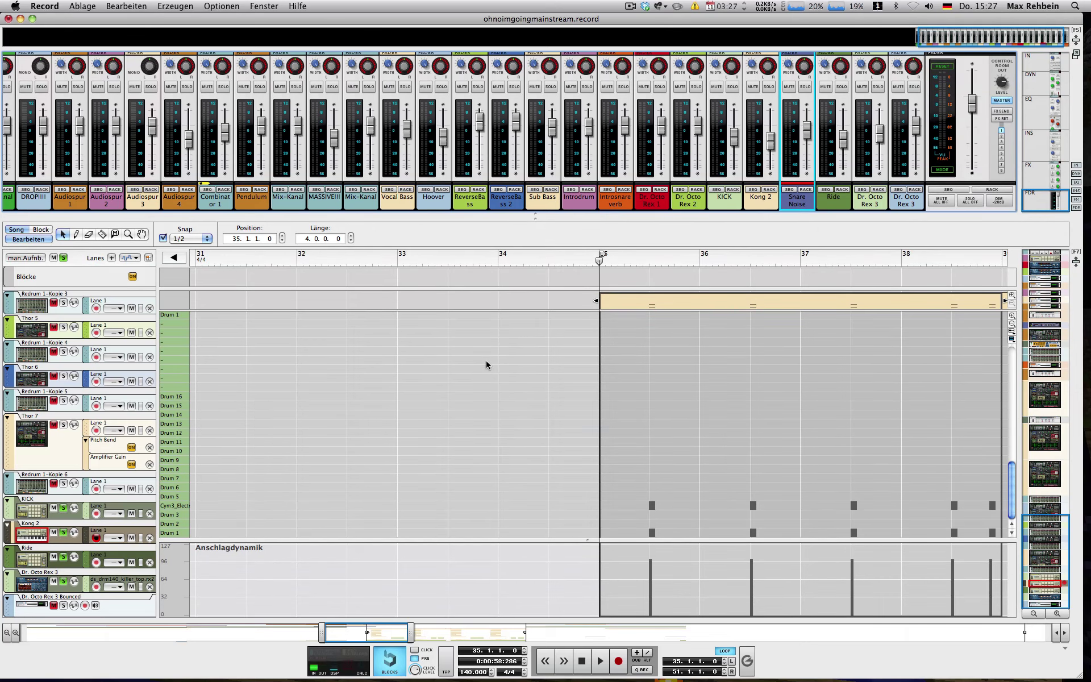
pyautogui.click(43, 567)
pyautogui.scroll(-2, 68, 502)
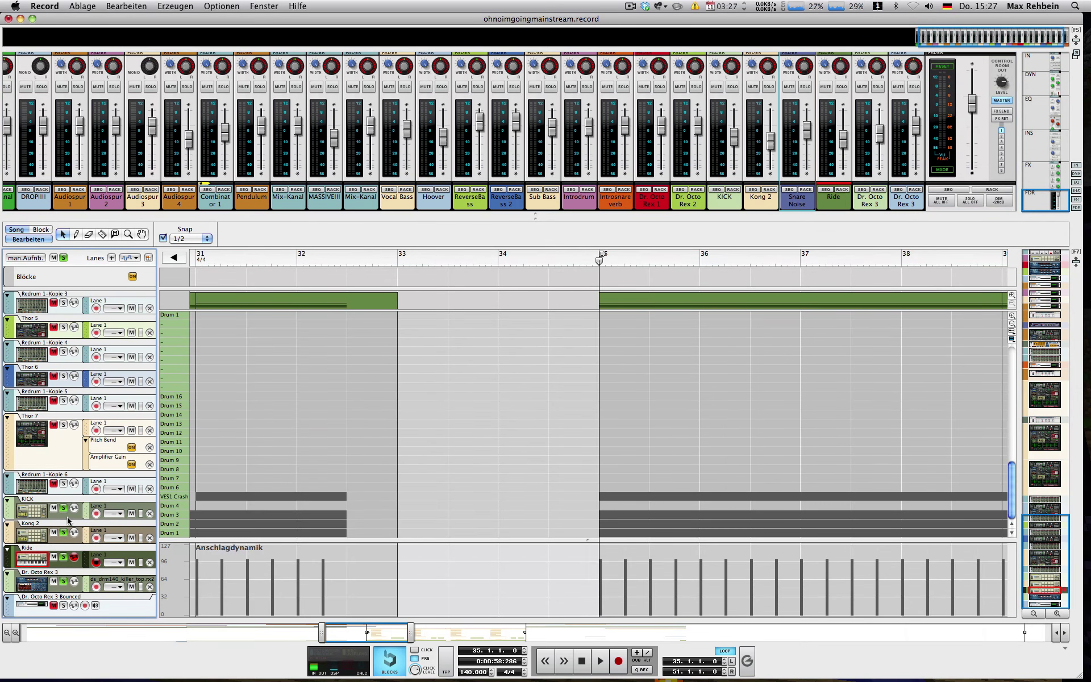
pyautogui.click(64, 532)
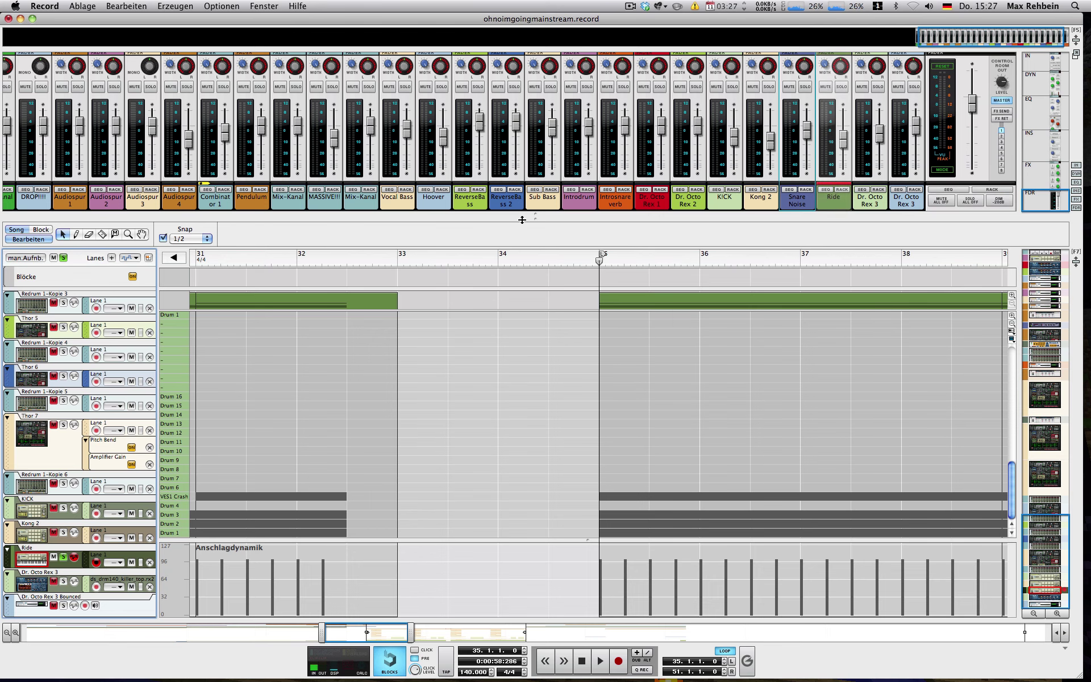
# Step: Bring the Ride channel's Kong device with its NN-Nano module into view in an enlarged rack
pyautogui.moveTo(522, 221); pyautogui.dragTo(525, 342)
pyautogui.moveTo(684, 214); pyautogui.dragTo(685, 111)
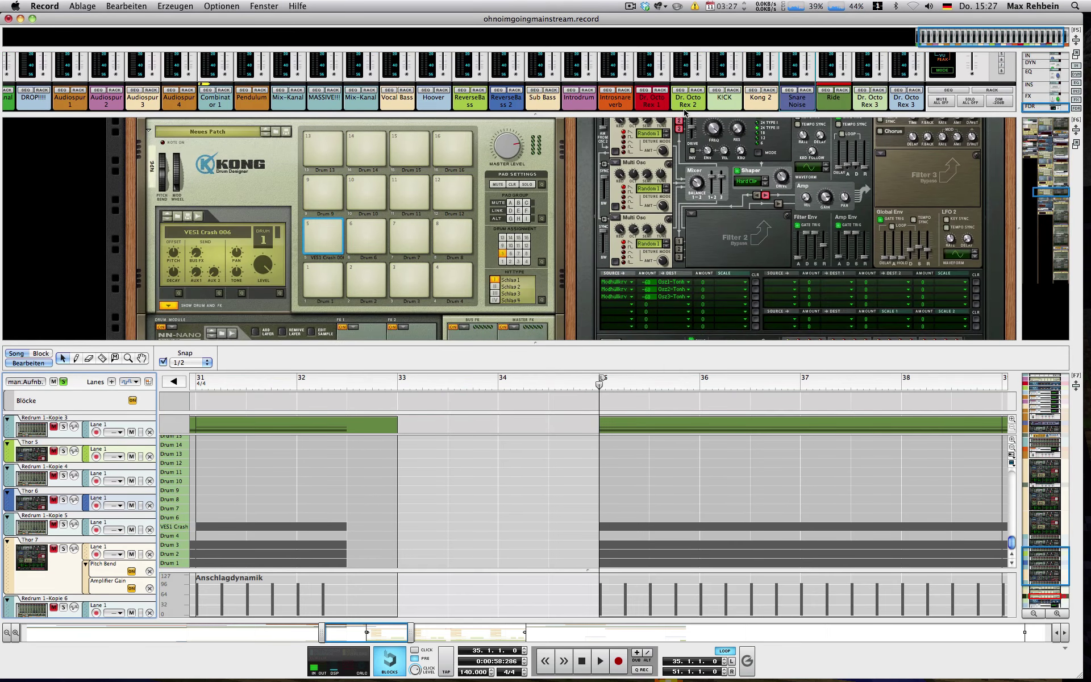
pyautogui.click(839, 92)
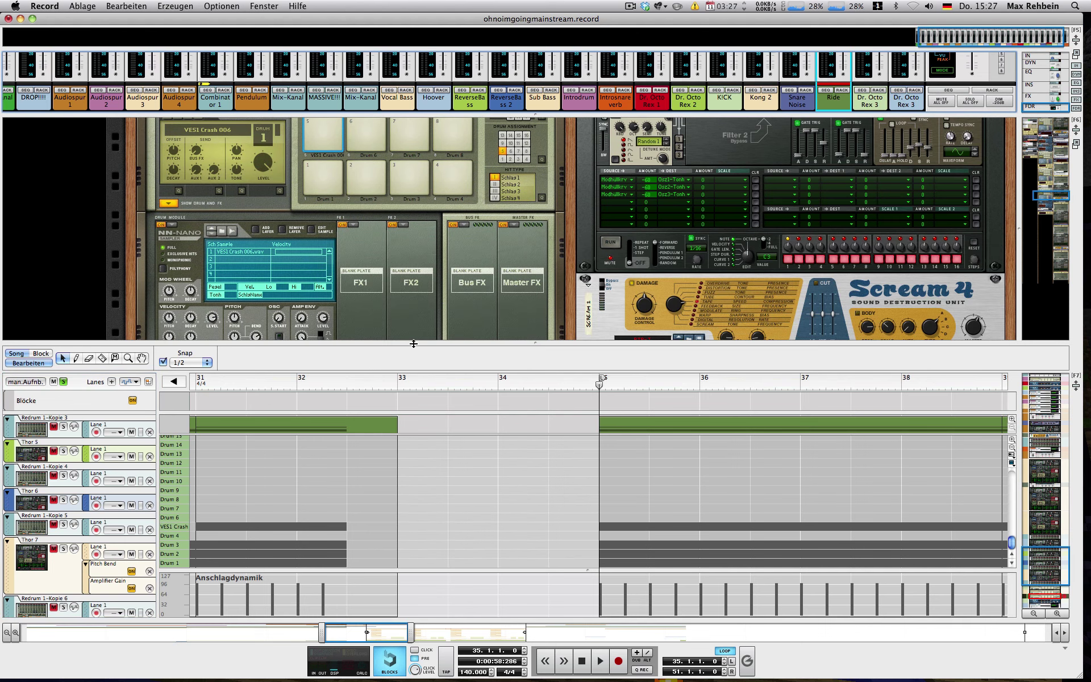
pyautogui.moveTo(413, 343); pyautogui.dragTo(422, 410)
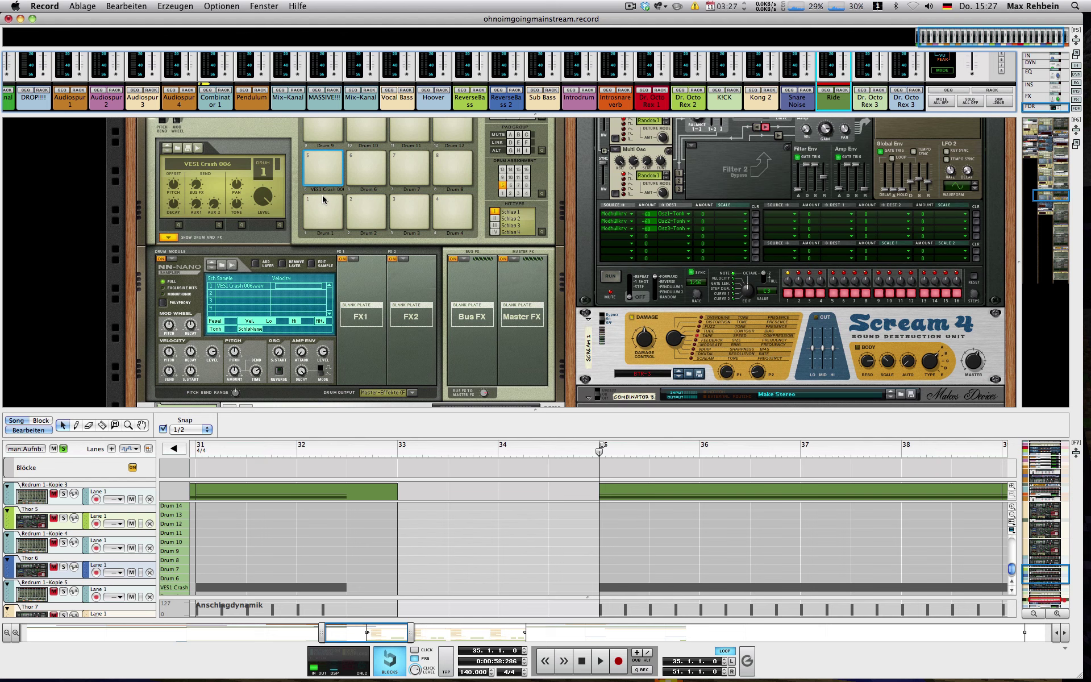
# Step: Examine the samples on the Ride Kong's pads 1, 2 and 3 and open the Ride clip starting at bar 35
pyautogui.scroll(3, 295, 222)
pyautogui.click(322, 244)
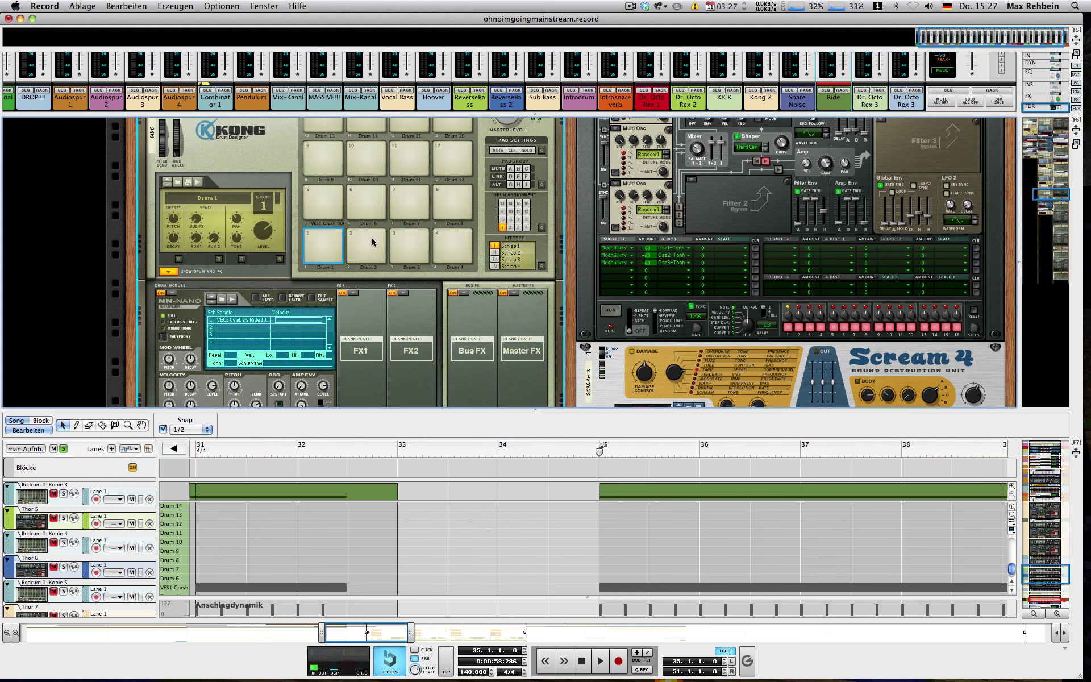
pyautogui.click(373, 242)
pyautogui.click(412, 244)
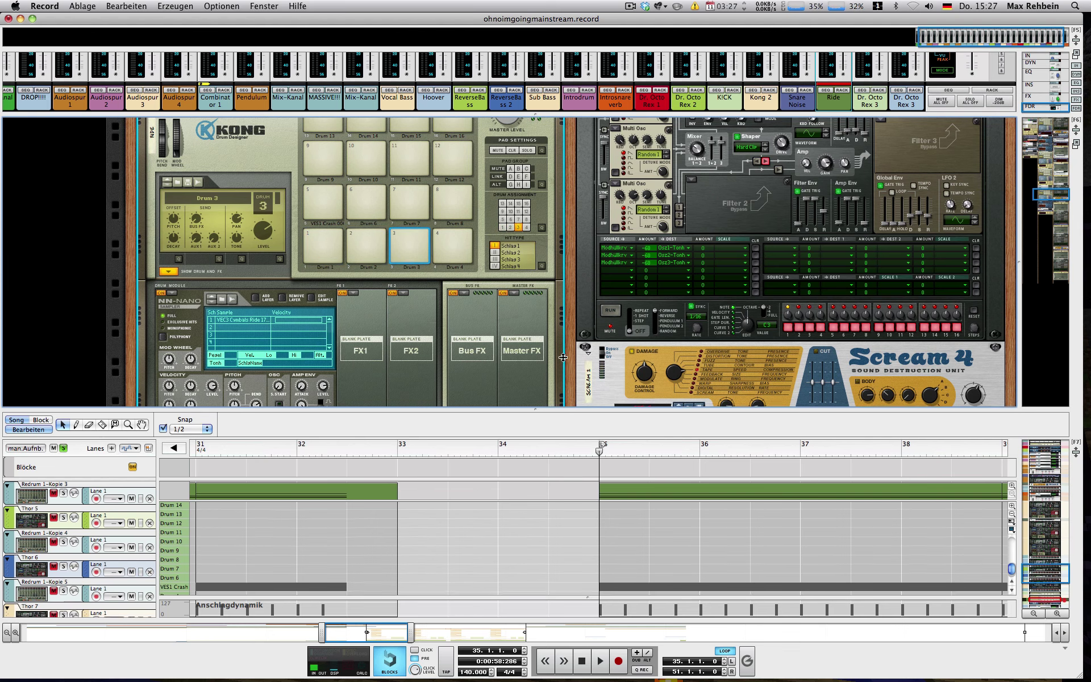
pyautogui.moveTo(595, 410); pyautogui.dragTo(594, 357)
pyautogui.click(654, 466)
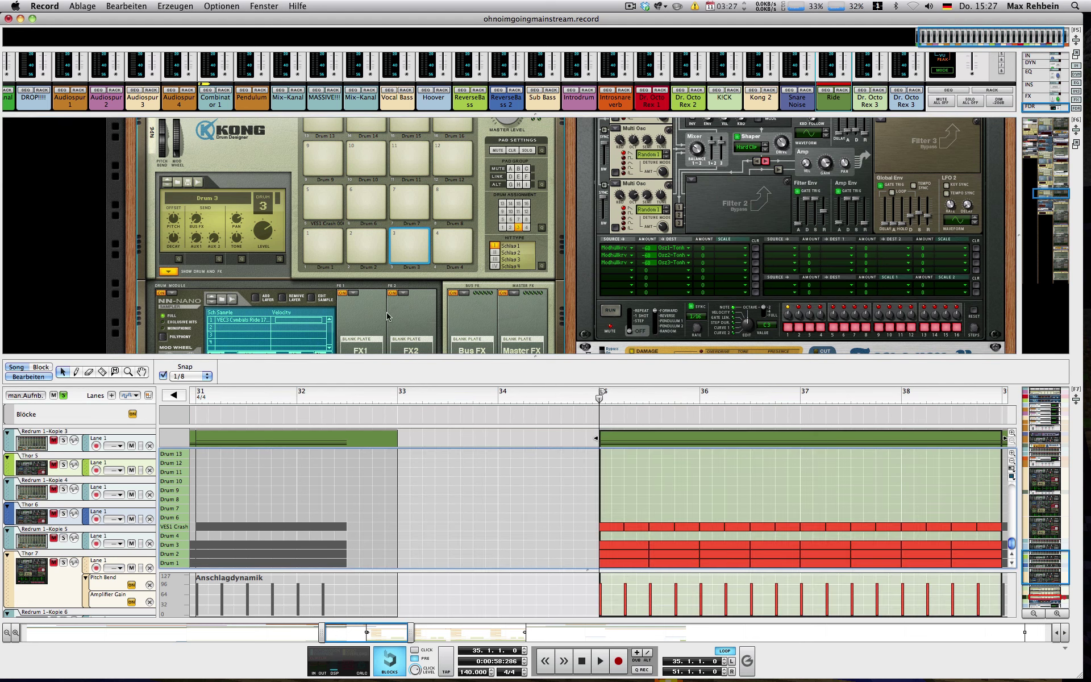
# Step: Play the VES1 Crash 006 sample on pad 5 of the Ride Kong
pyautogui.click(328, 241)
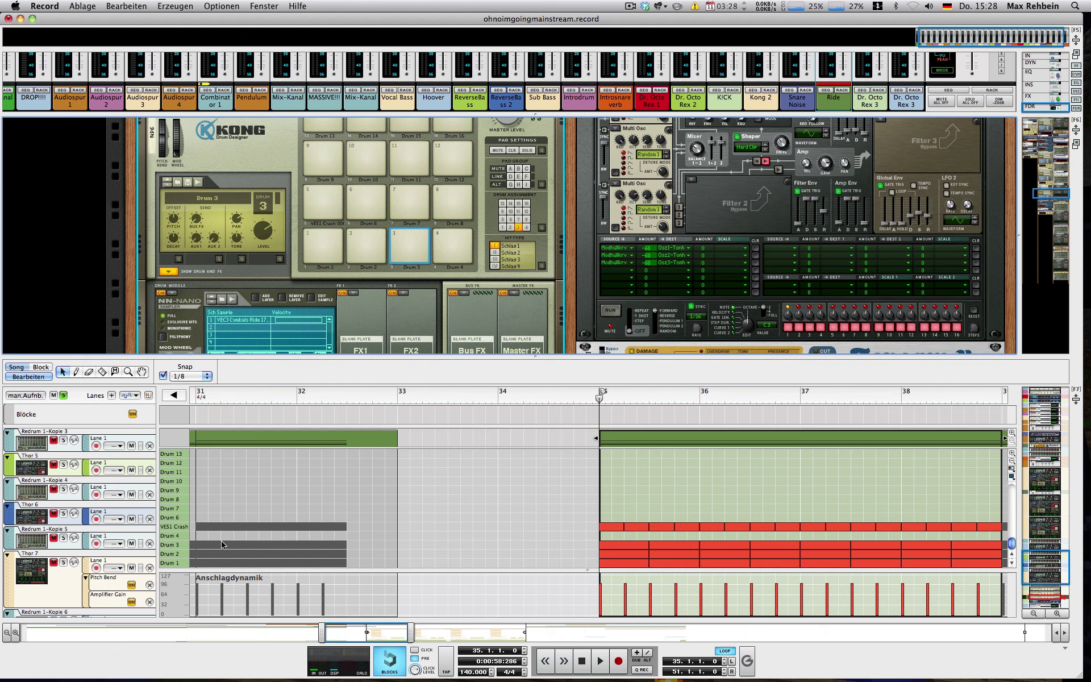
pyautogui.click(312, 214)
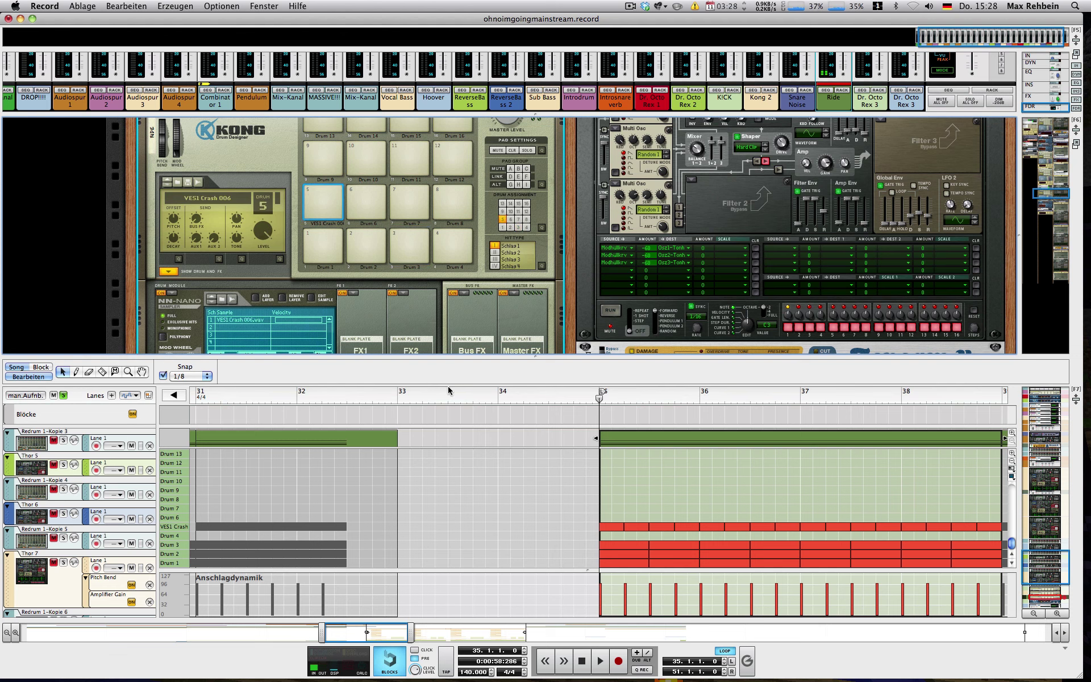
pyautogui.click(325, 198)
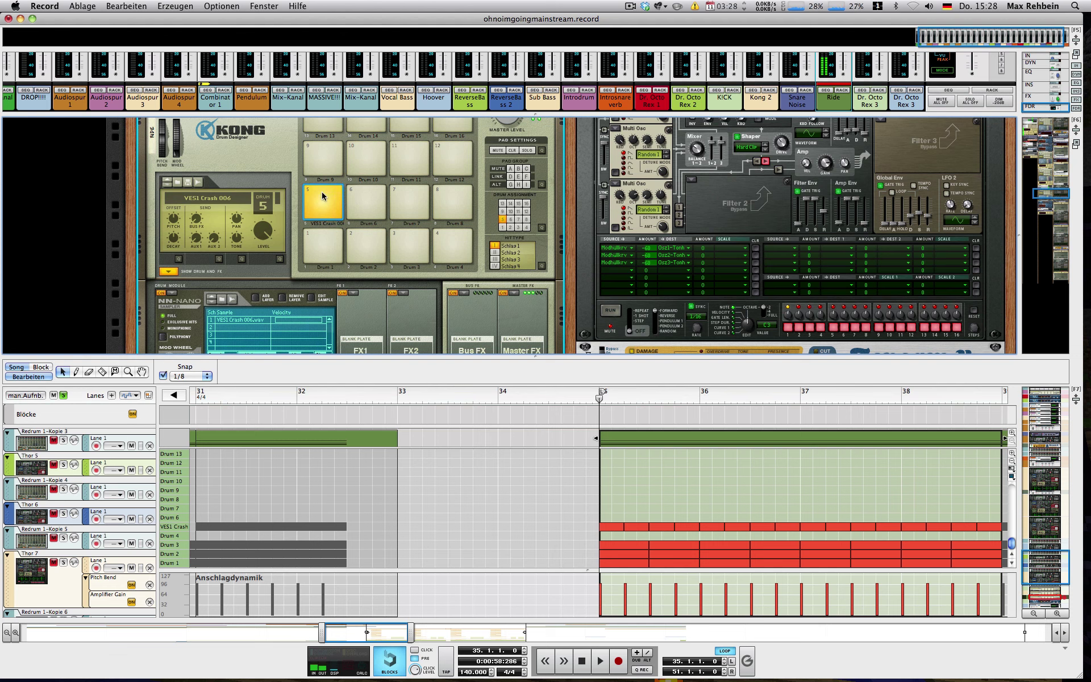
# Step: Play the soloed Ride track briefly, stop it and return the song position to bar 35
pyautogui.scroll(-5, 79, 546)
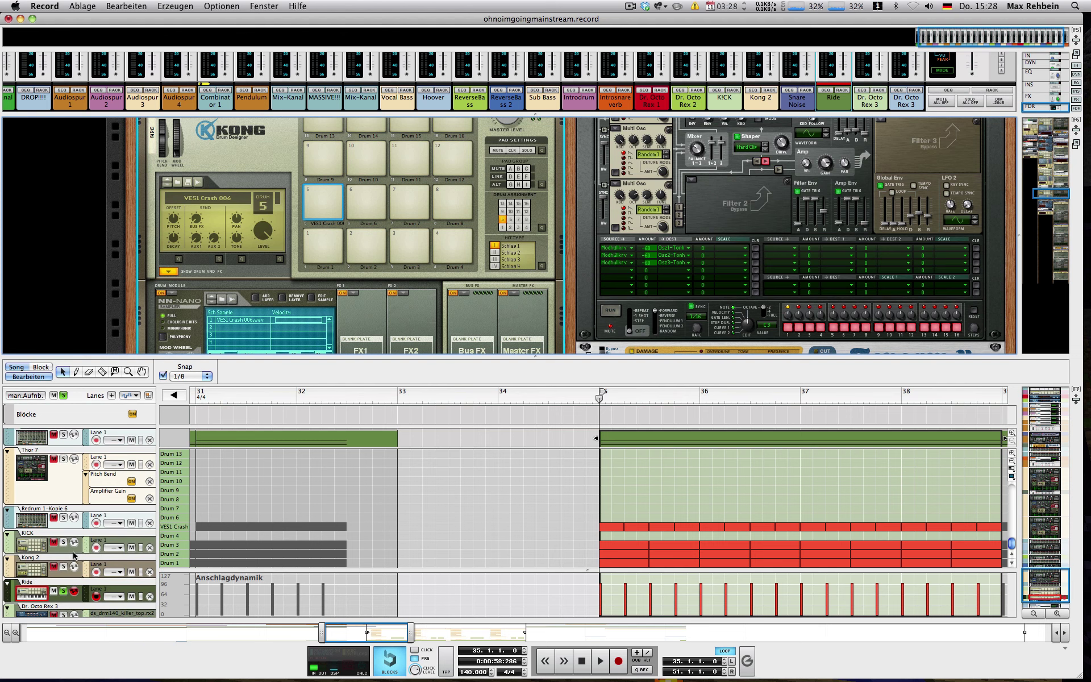
pyautogui.press('space')
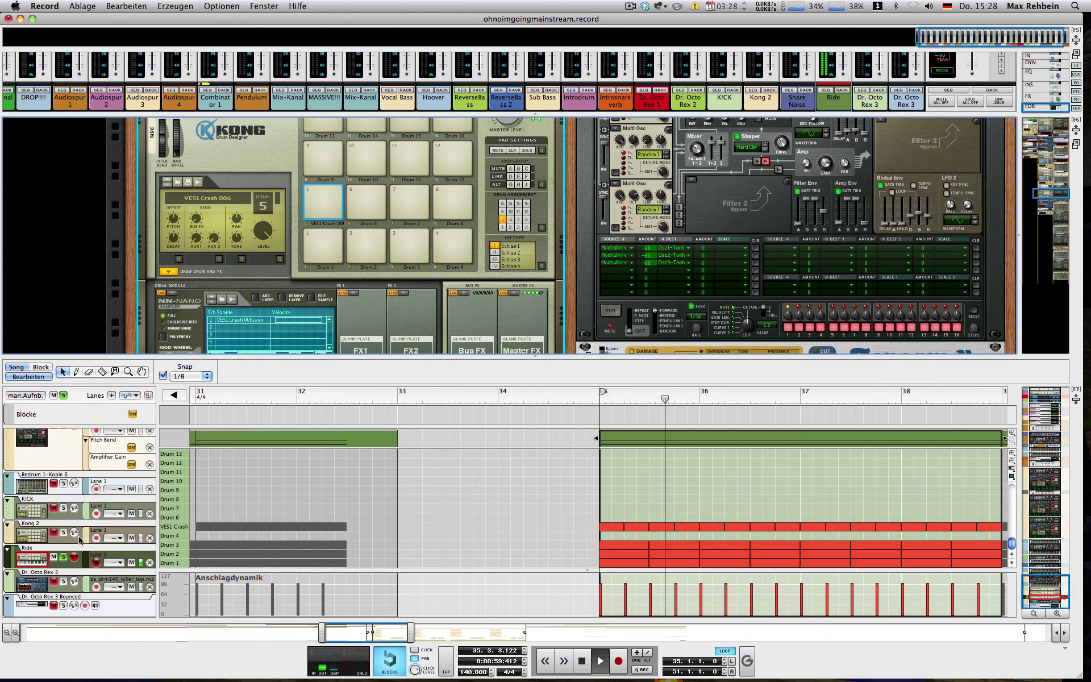
pyautogui.press('space')
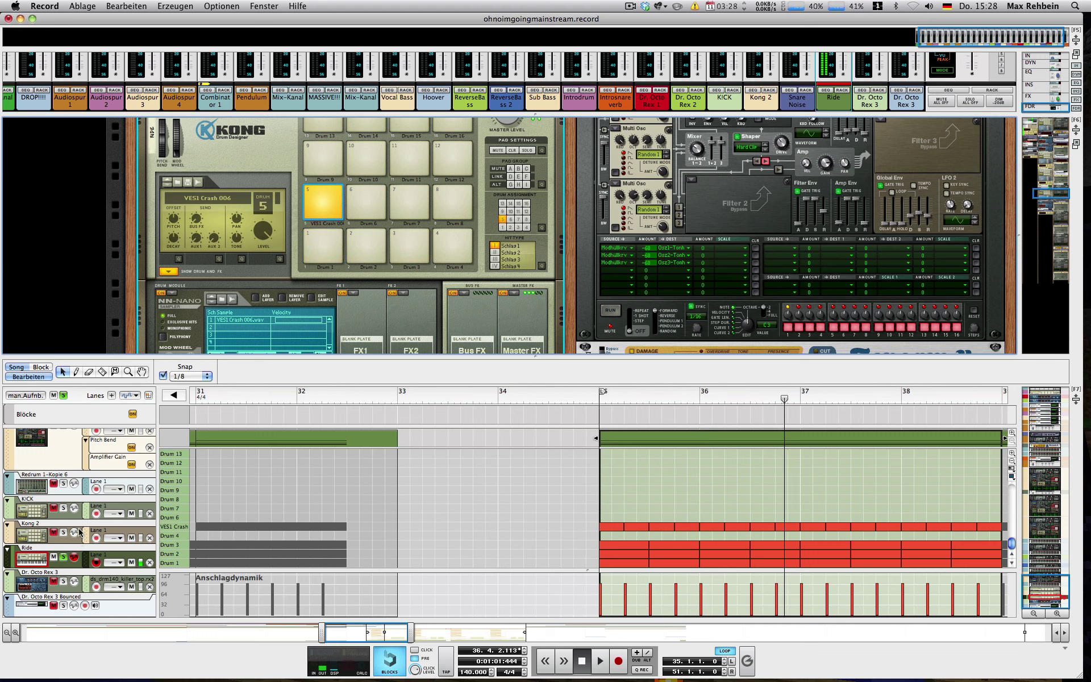
pyautogui.press('KP_0')
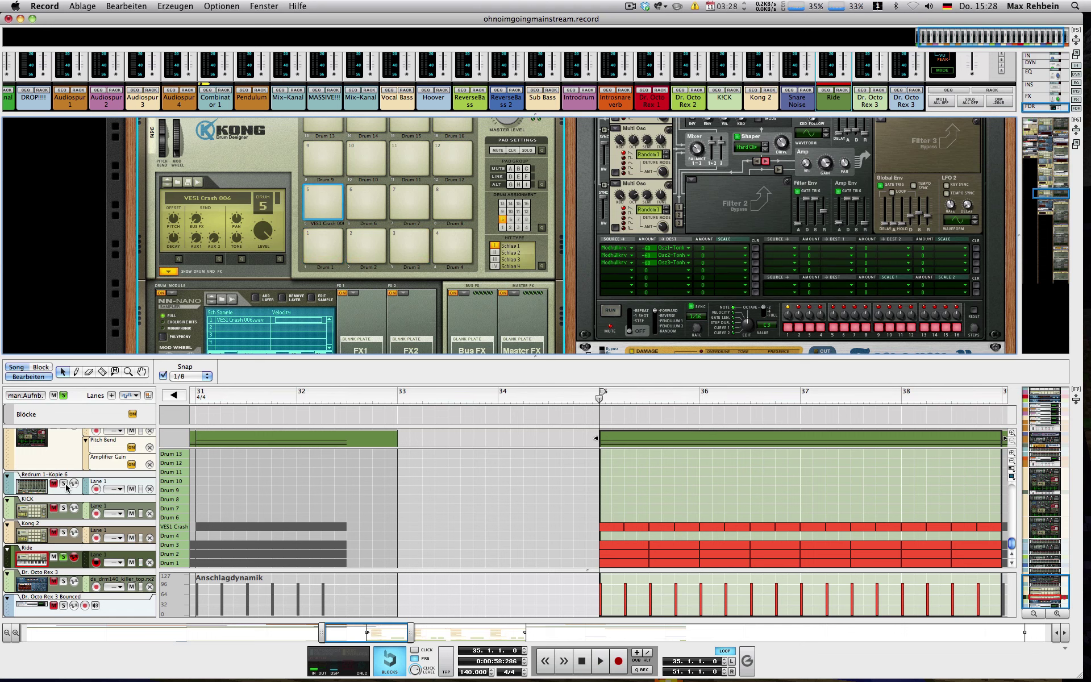
# Step: Clear all track solos, solo the Dr. Octo Rex 3 track and play it from bar 35
pyautogui.click(64, 395)
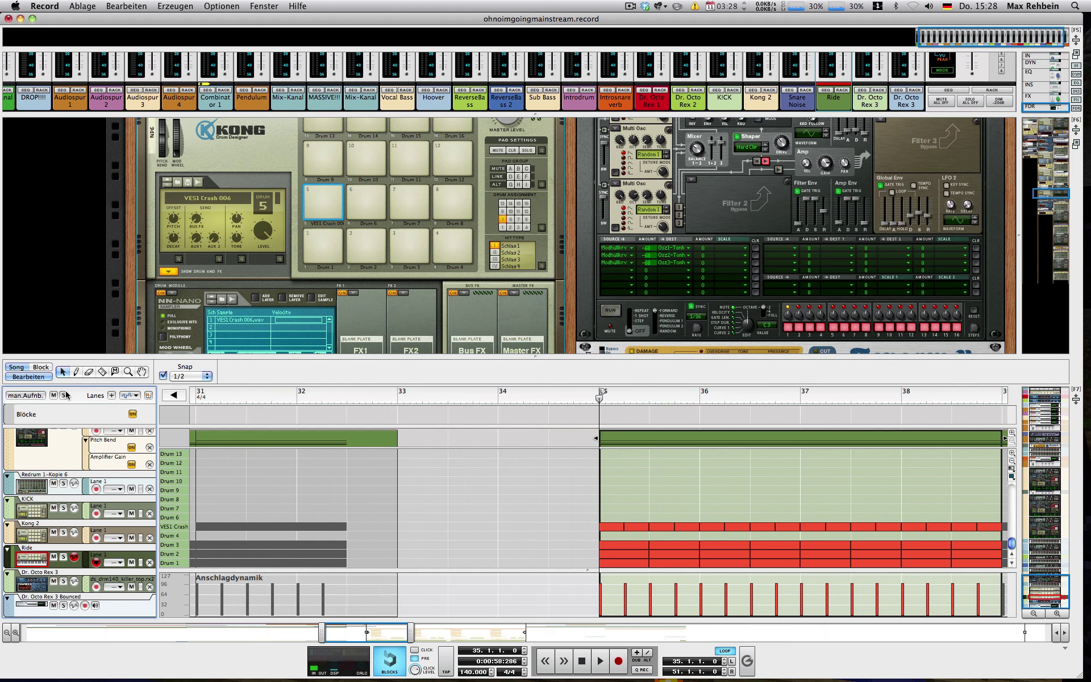
pyautogui.click(64, 580)
pyautogui.click(60, 572)
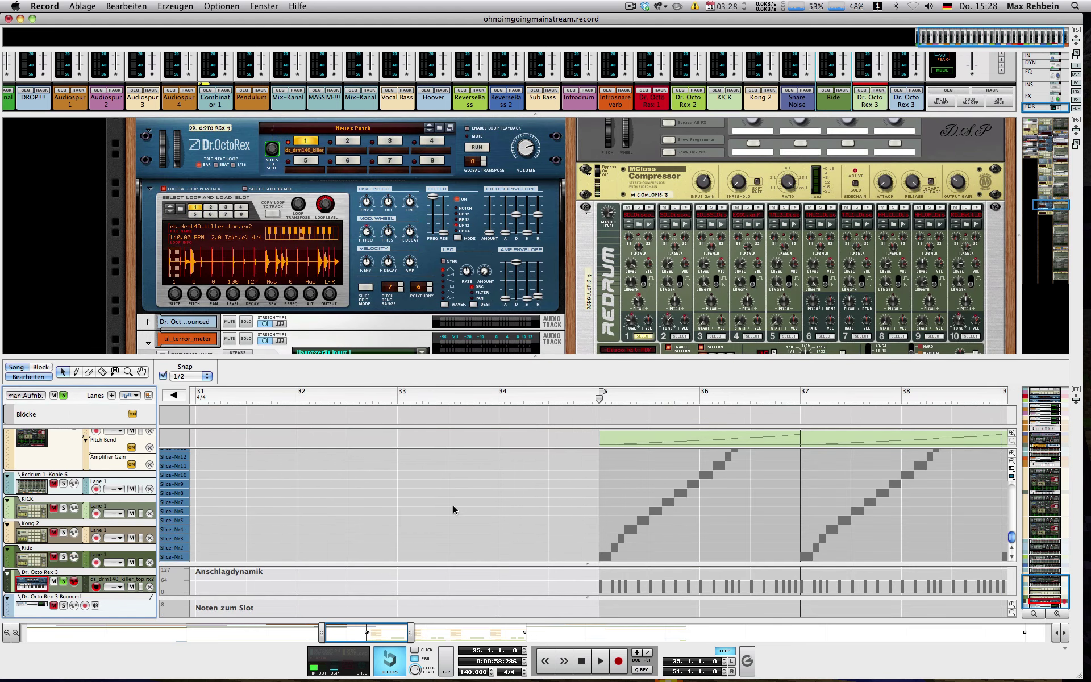
pyautogui.press('space')
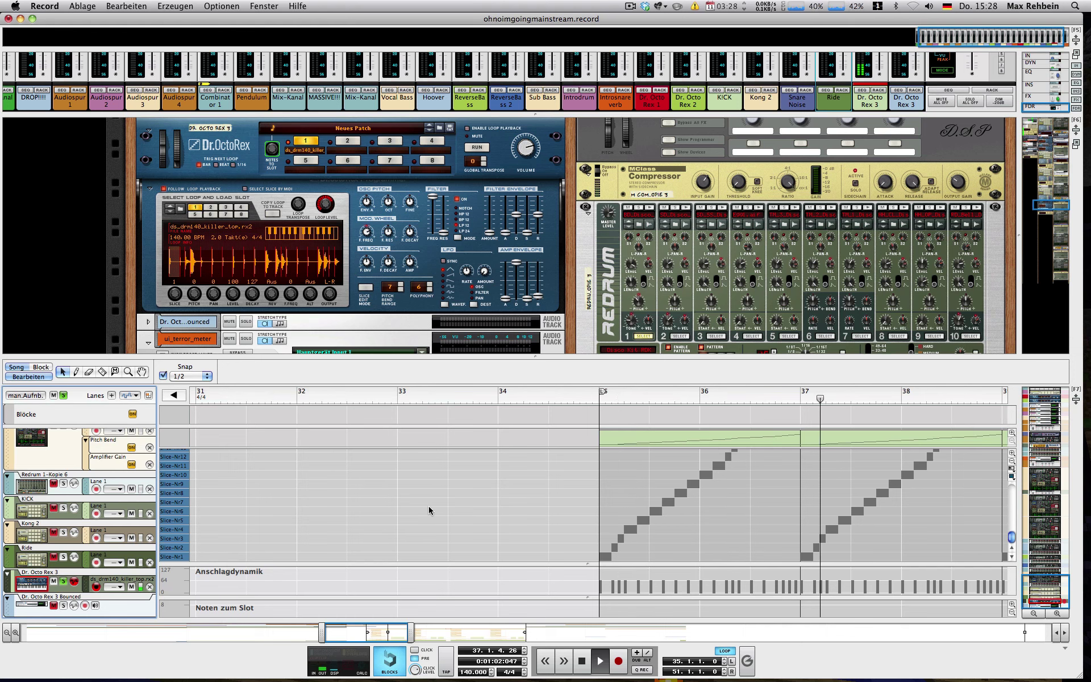
pyautogui.press('space')
# Step: Switch off the Dr. Octo Rex 3 solo and play the full arrangement from bar 35 briefly
pyautogui.click(63, 581)
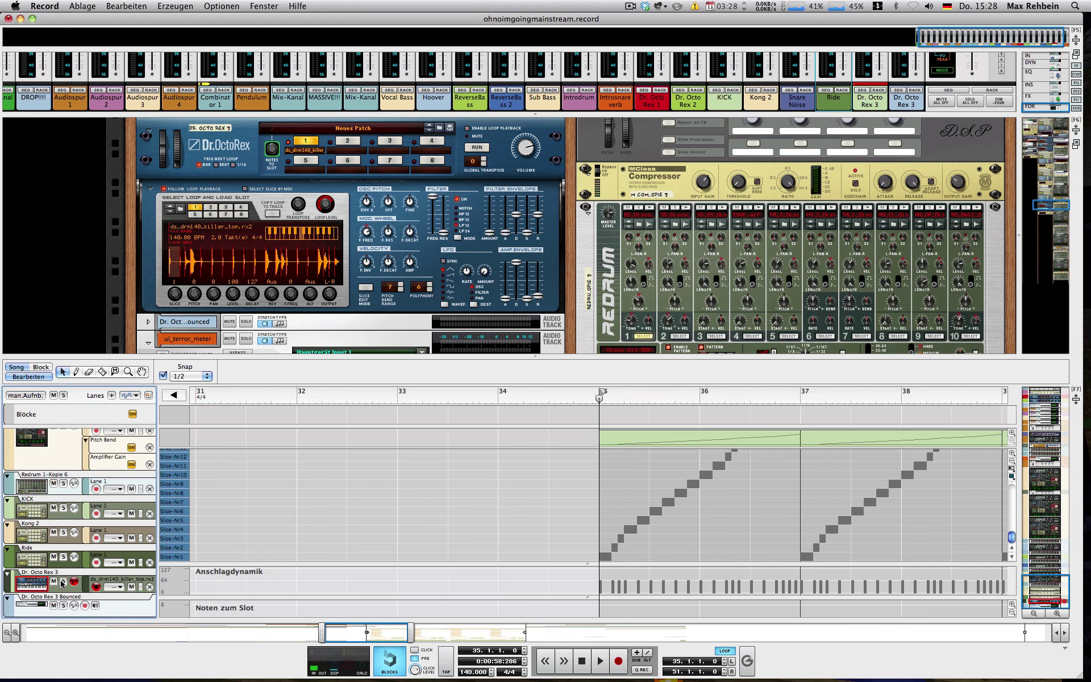
pyautogui.press('space')
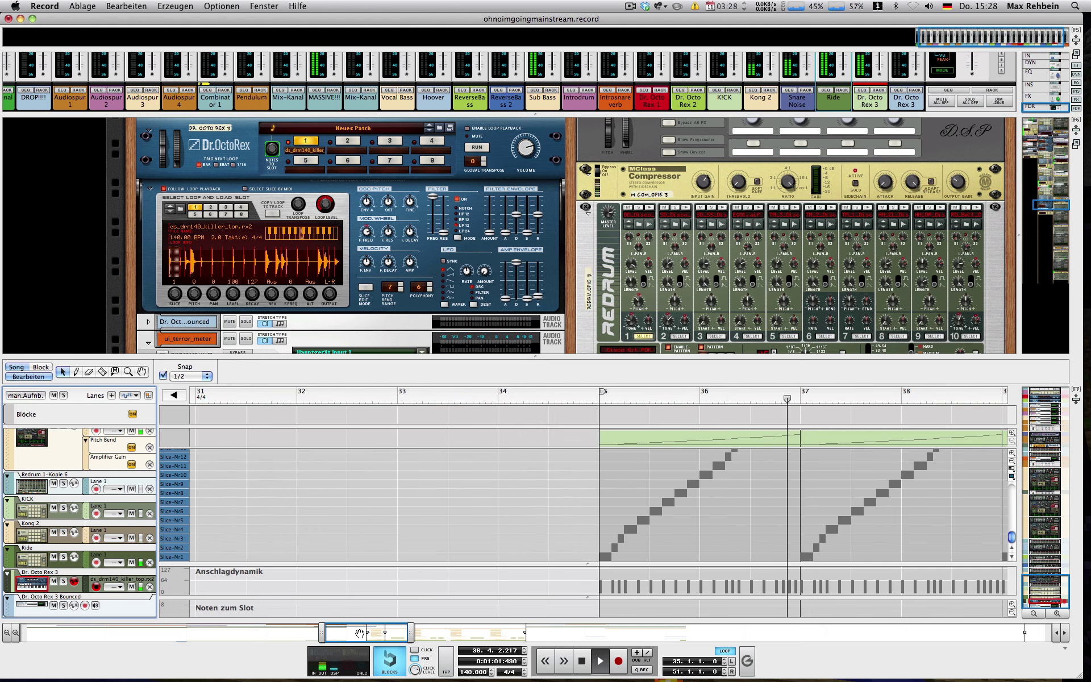
pyautogui.moveTo(369, 632); pyautogui.dragTo(396, 632)
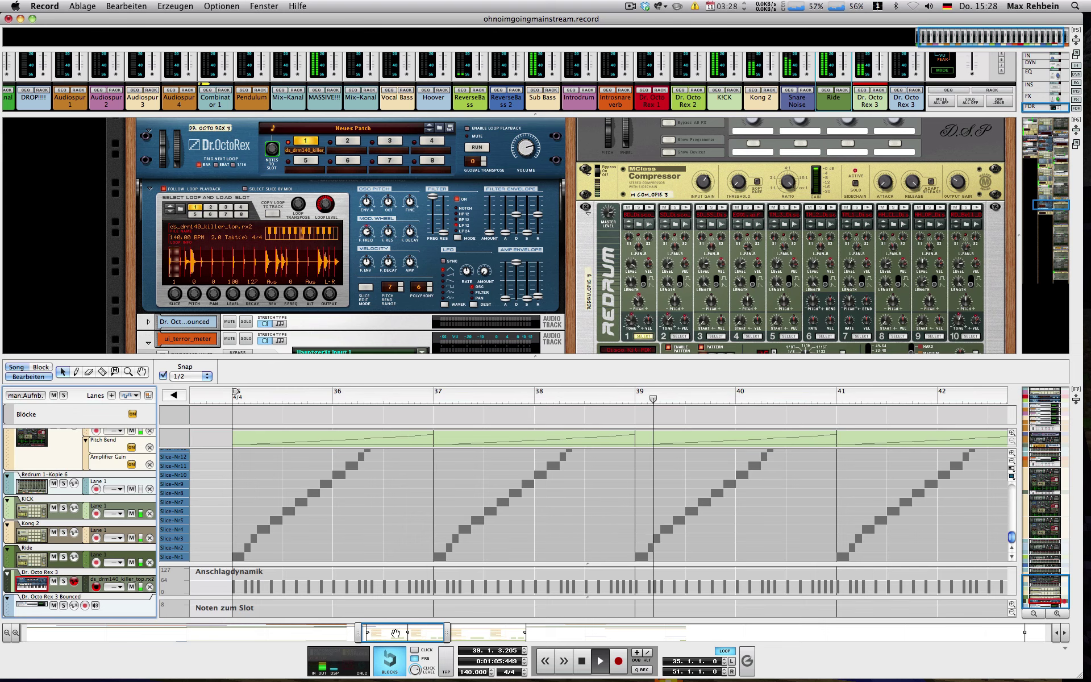
pyautogui.press('space')
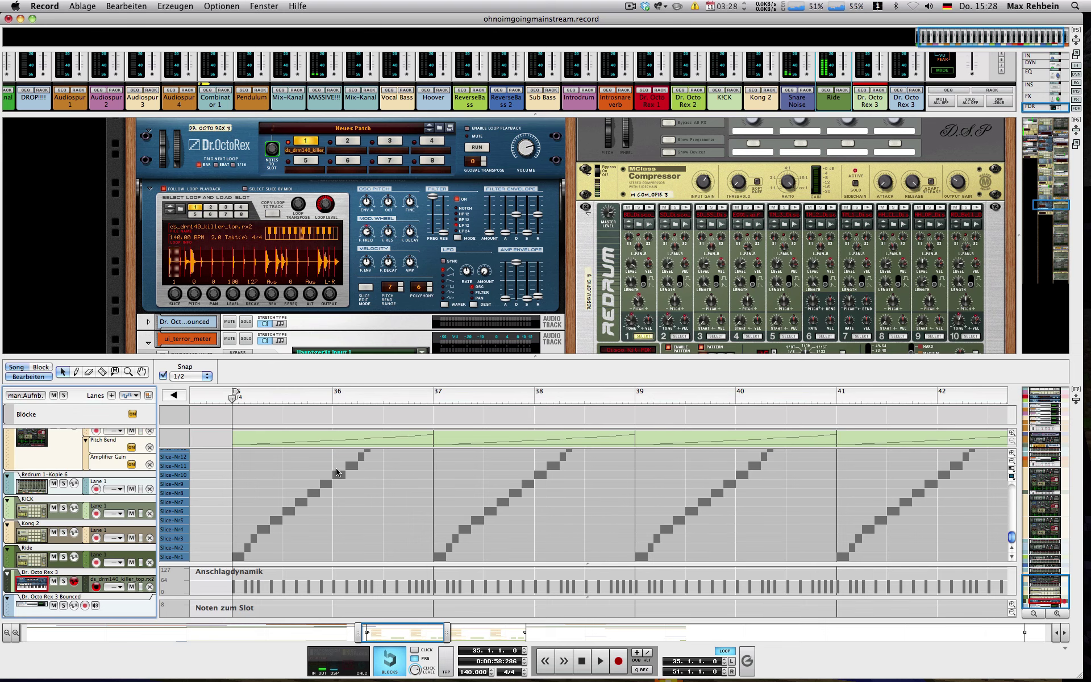
# Step: Examine the audio tracks, RV7000 reverb and equalizer below Dr. Octo Rex 3 in the enlarged rack
pyautogui.scroll(-2, 304, 341)
pyautogui.moveTo(318, 357); pyautogui.dragTo(317, 458)
pyautogui.scroll(-6, 275, 415)
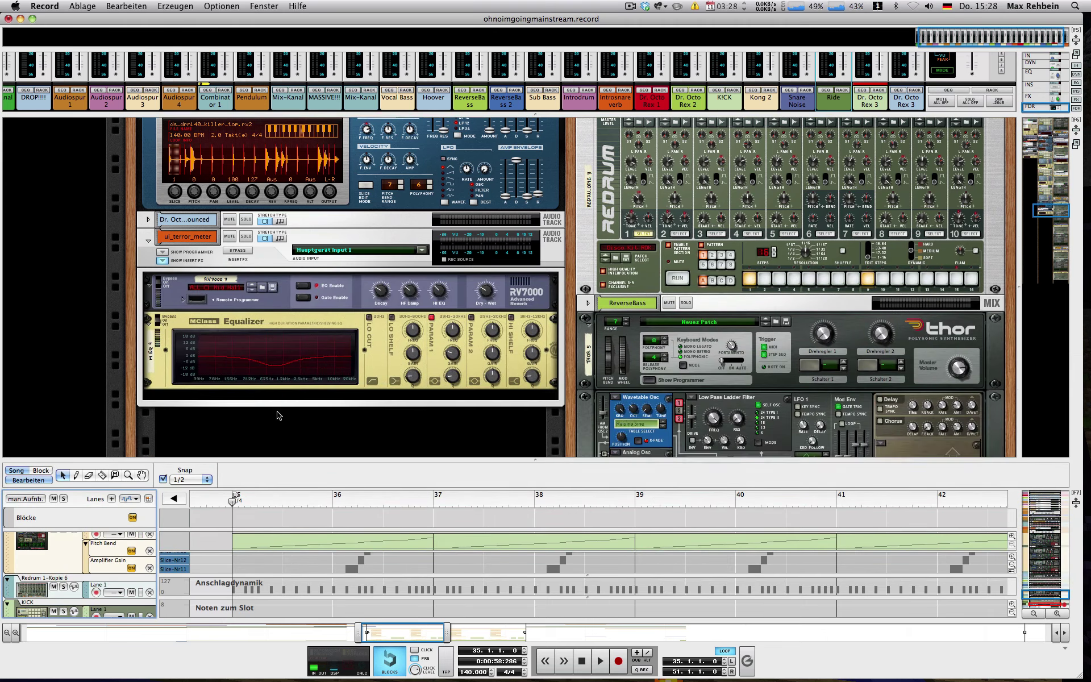
# Step: Look back through the drum devices in the rack and examine Kong 2's pads, drum modules and effects
pyautogui.scroll(10, 275, 415)
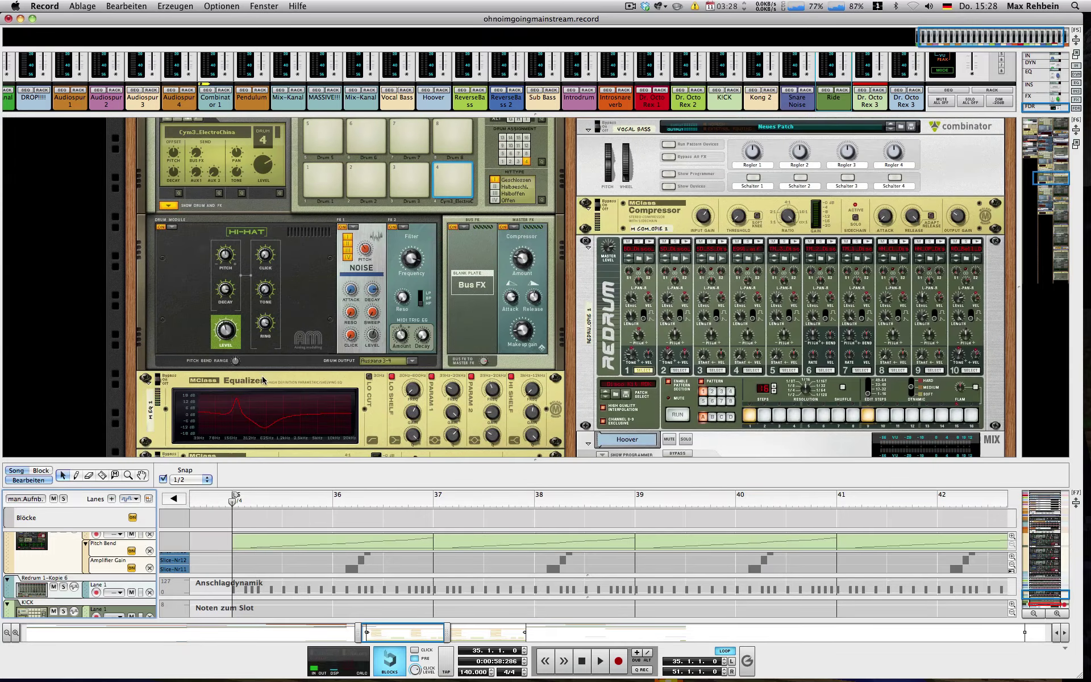
pyautogui.scroll(5, 262, 370)
pyautogui.scroll(-6, 267, 366)
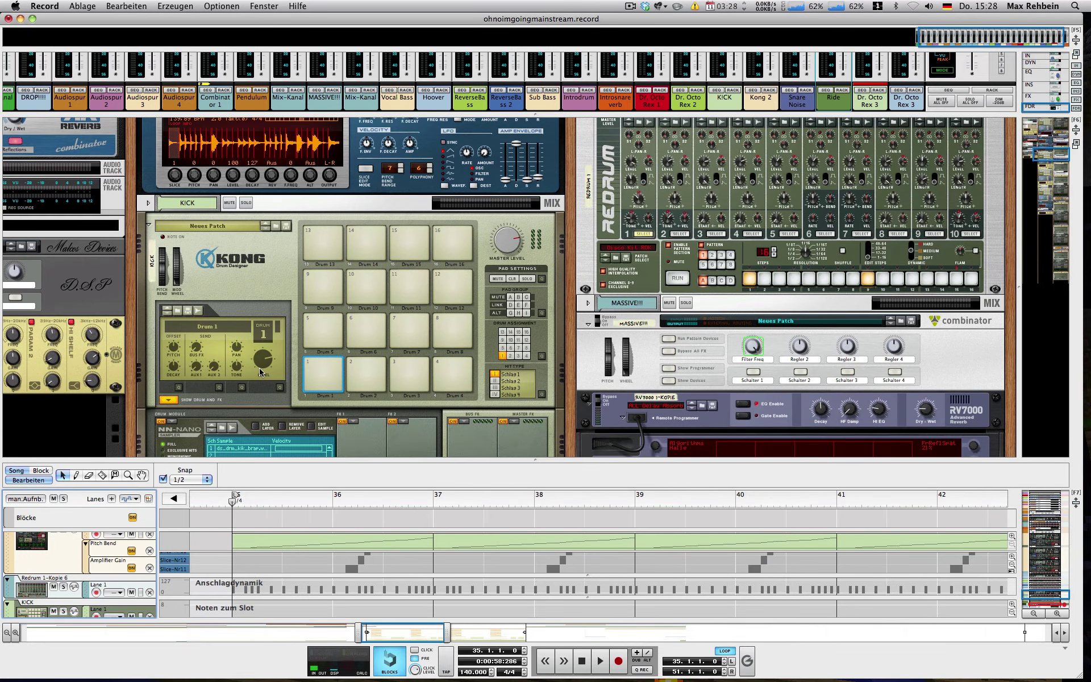
pyautogui.scroll(6, 278, 361)
pyautogui.scroll(-10, 279, 347)
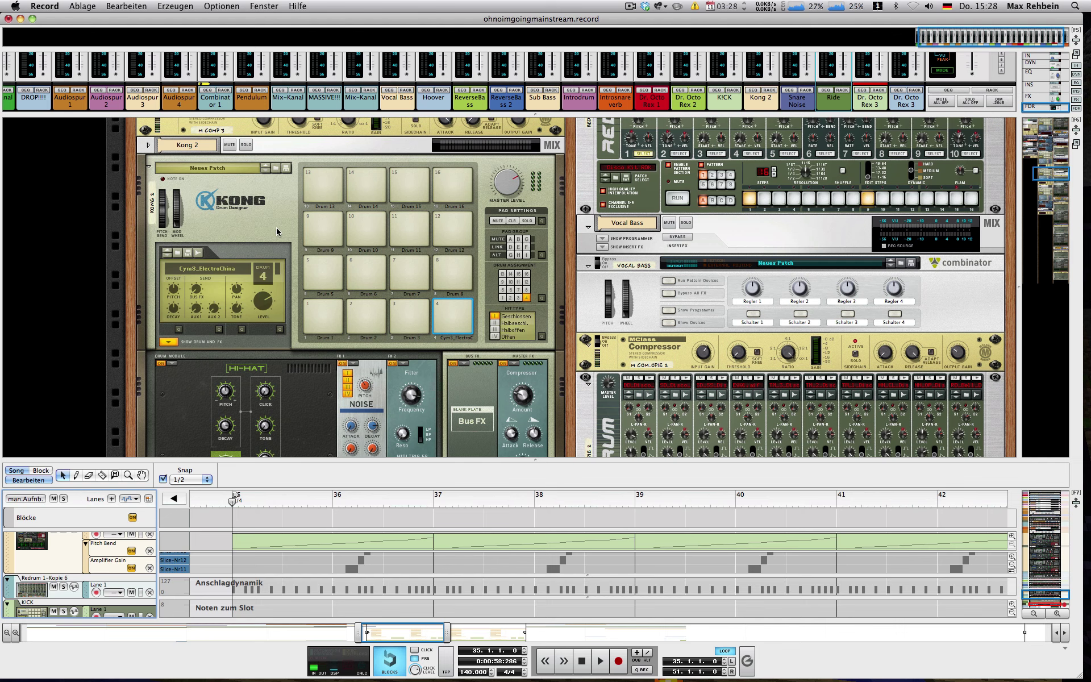
pyautogui.scroll(-4, 253, 256)
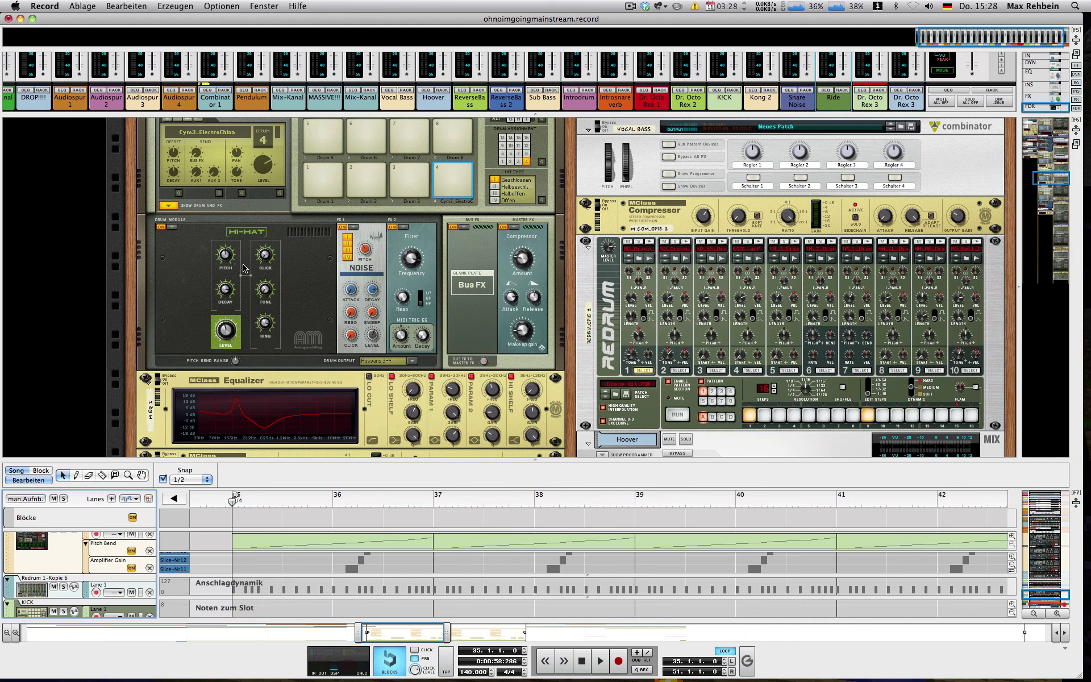
pyautogui.scroll(2, 243, 269)
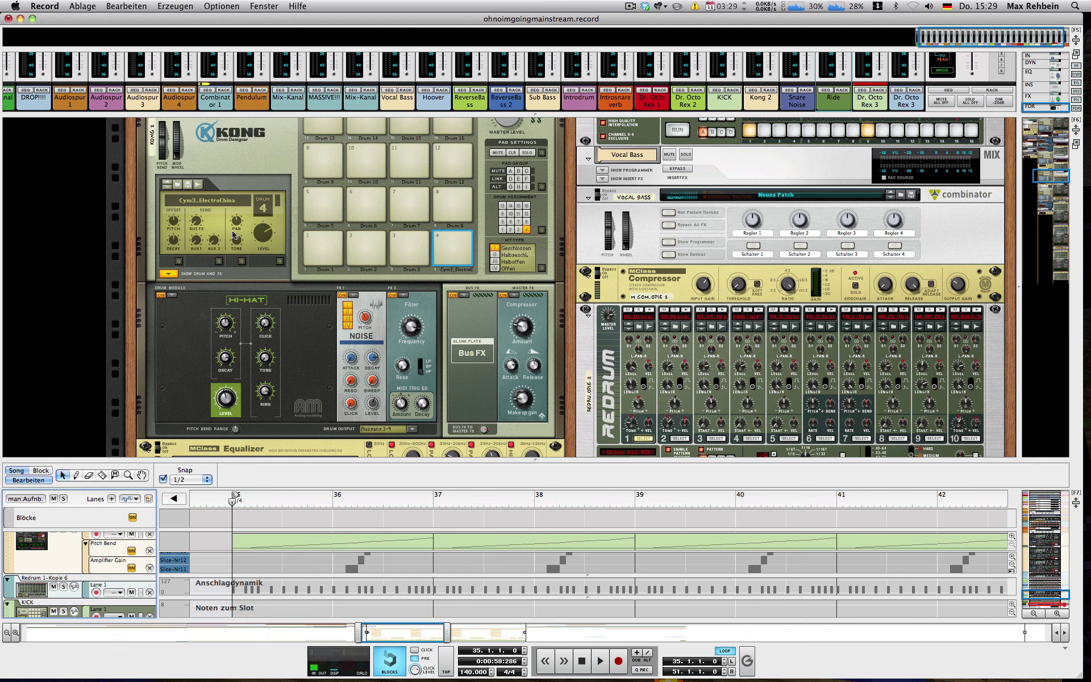
pyautogui.scroll(-2, 300, 230)
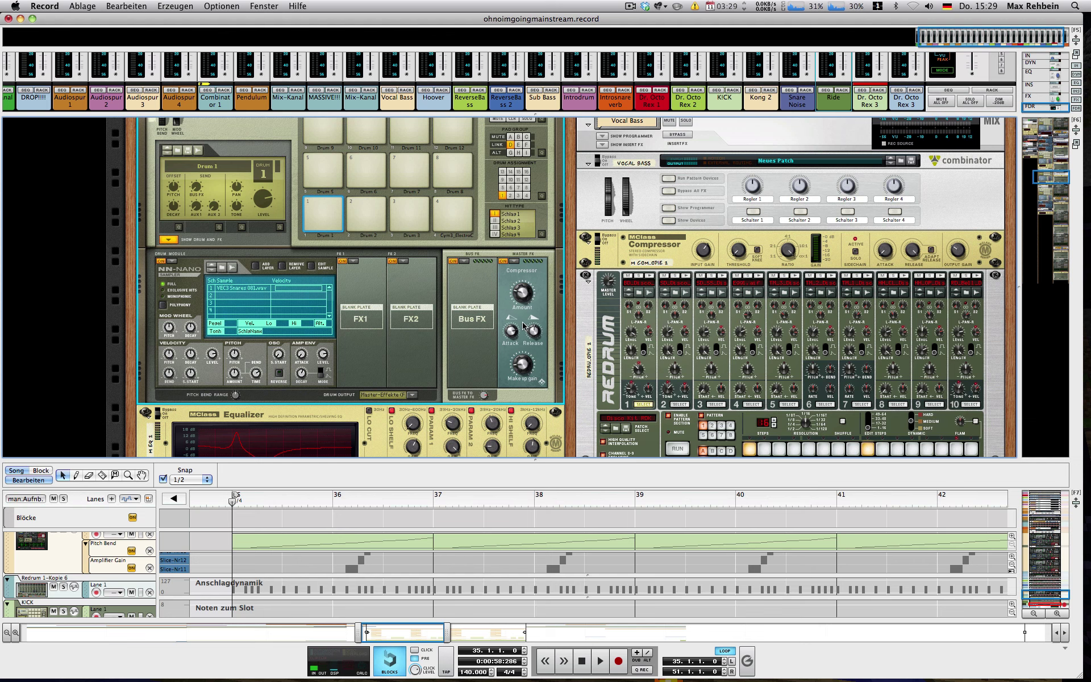
# Step: Play the full arrangement for a few bars from bar 35 with the Snare Noise equalizer and compressor in view
pyautogui.scroll(-2, 513, 318)
pyautogui.scroll(-6, 513, 318)
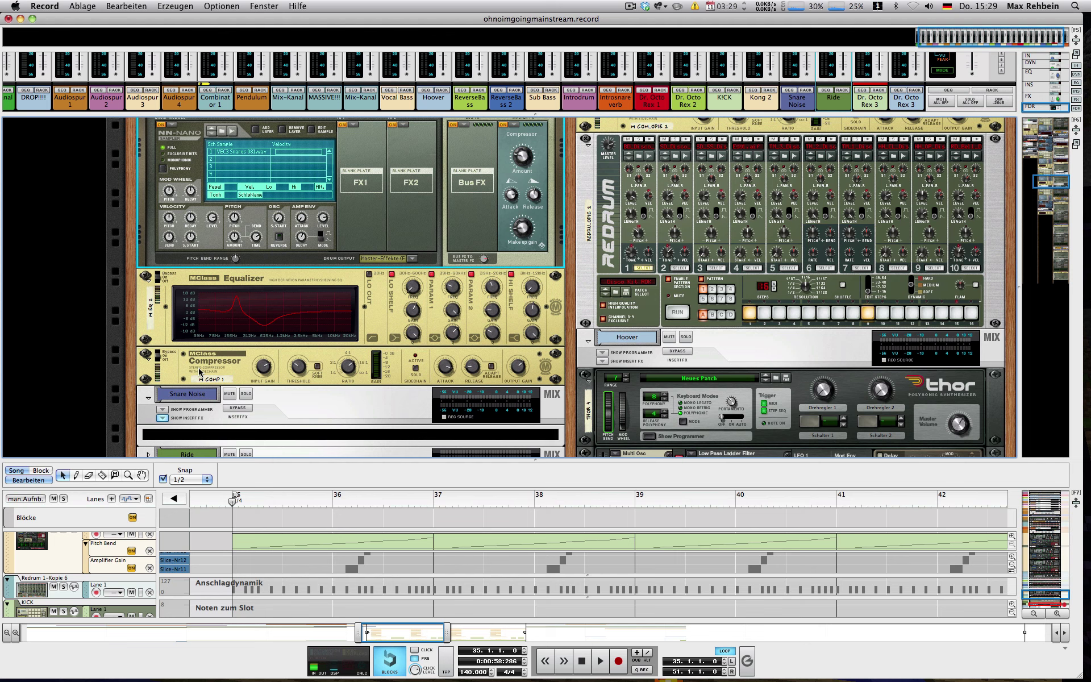
pyautogui.press('space')
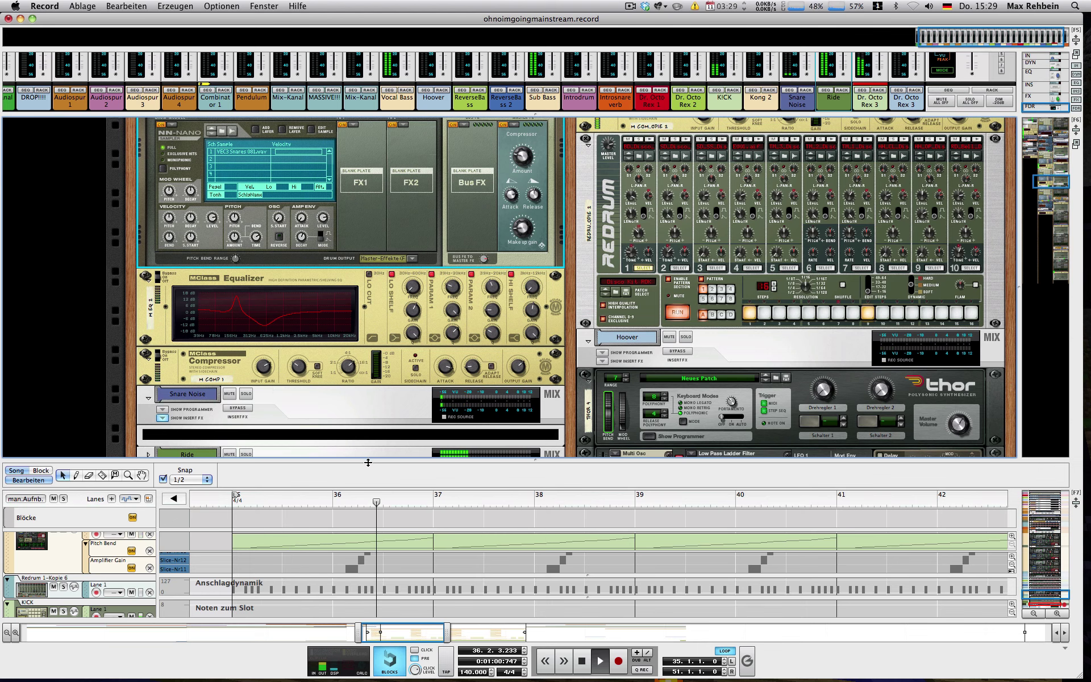
pyautogui.press('space')
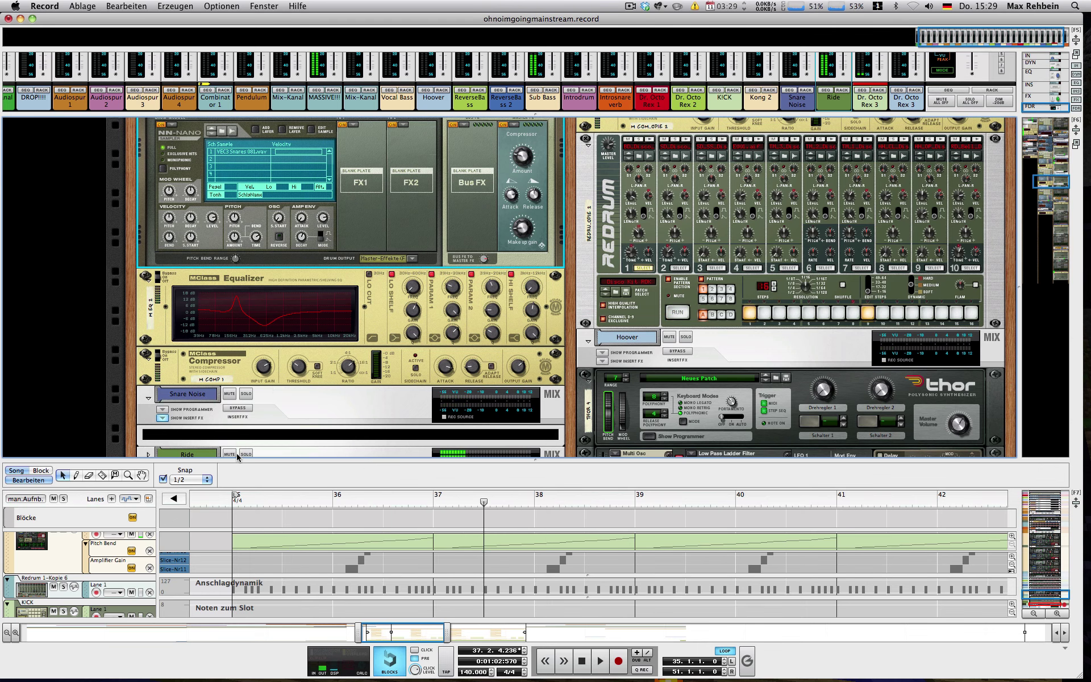
# Step: Collapse the rack so the sequencer fills the window, and leave edit mode to show the arrangement's upper tracks
pyautogui.moveTo(235, 459); pyautogui.dragTo(207, 113)
pyautogui.click(20, 141)
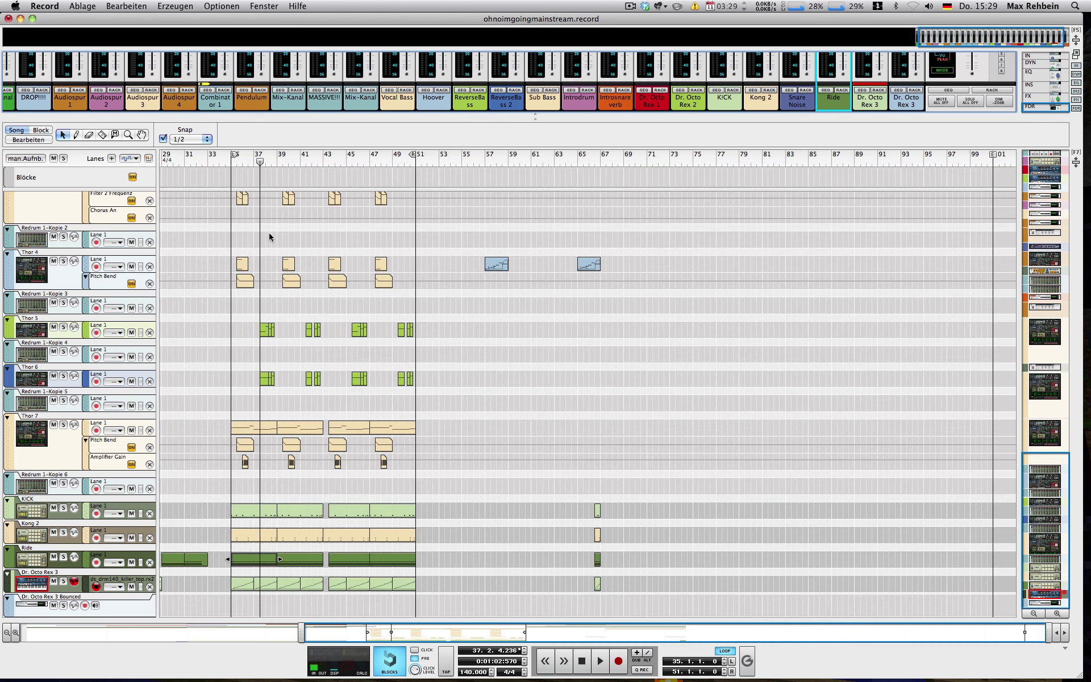
pyautogui.scroll(5, 265, 232)
pyautogui.scroll(10, 263, 232)
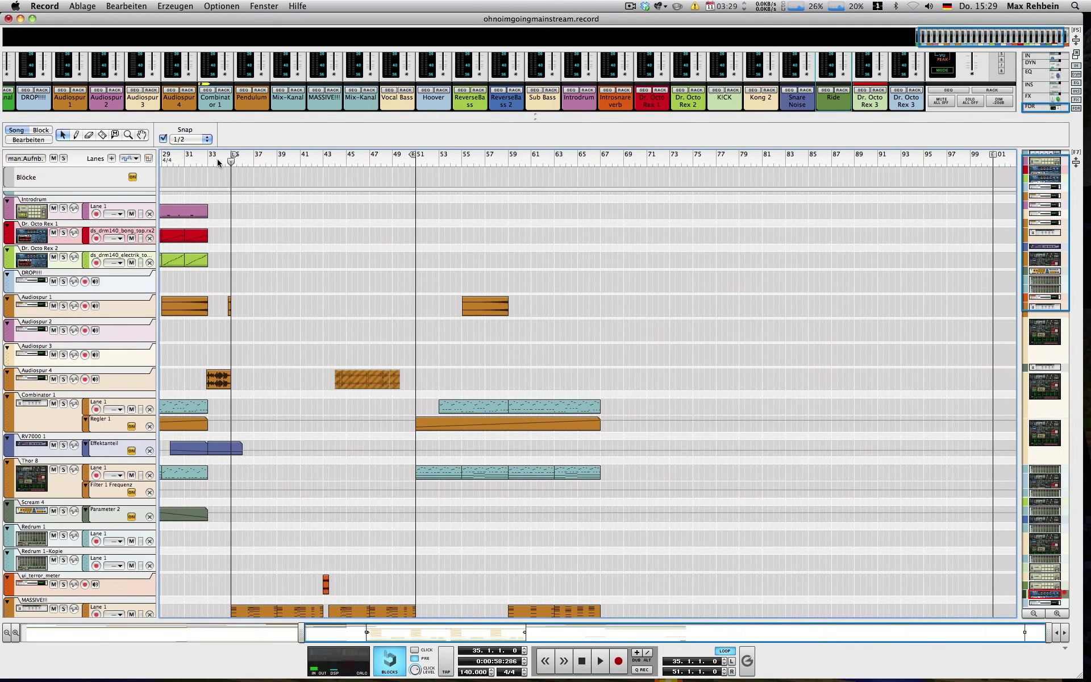
# Step: Place the playhead at bar 33 and select the MASSIVE!!! track
pyautogui.click(208, 163)
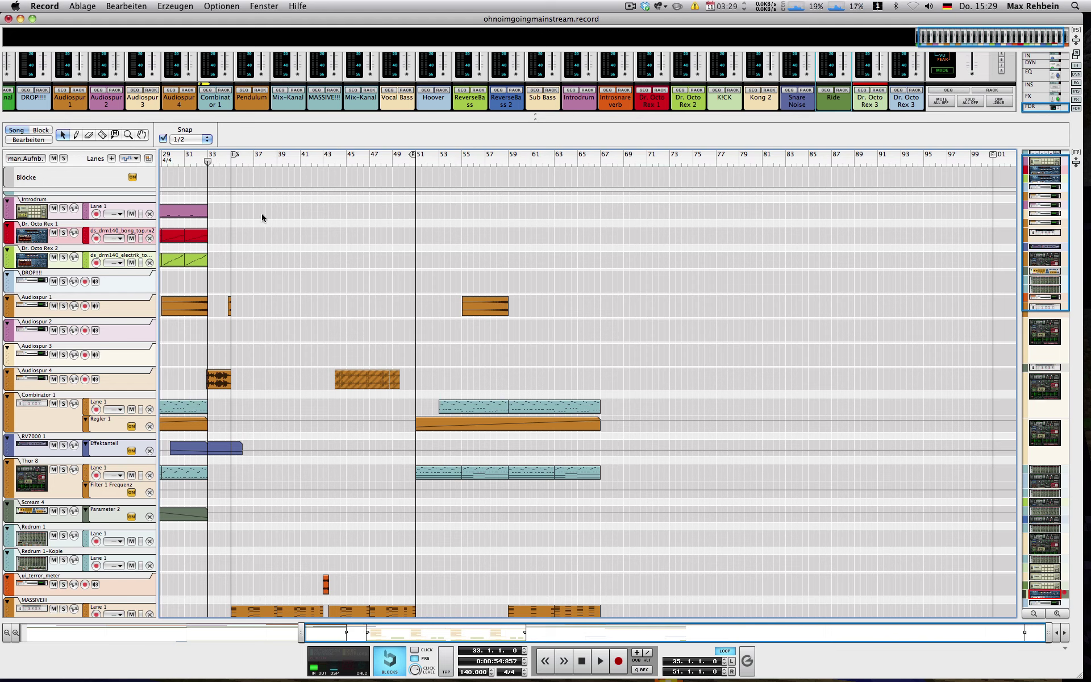
pyautogui.scroll(-8, 331, 289)
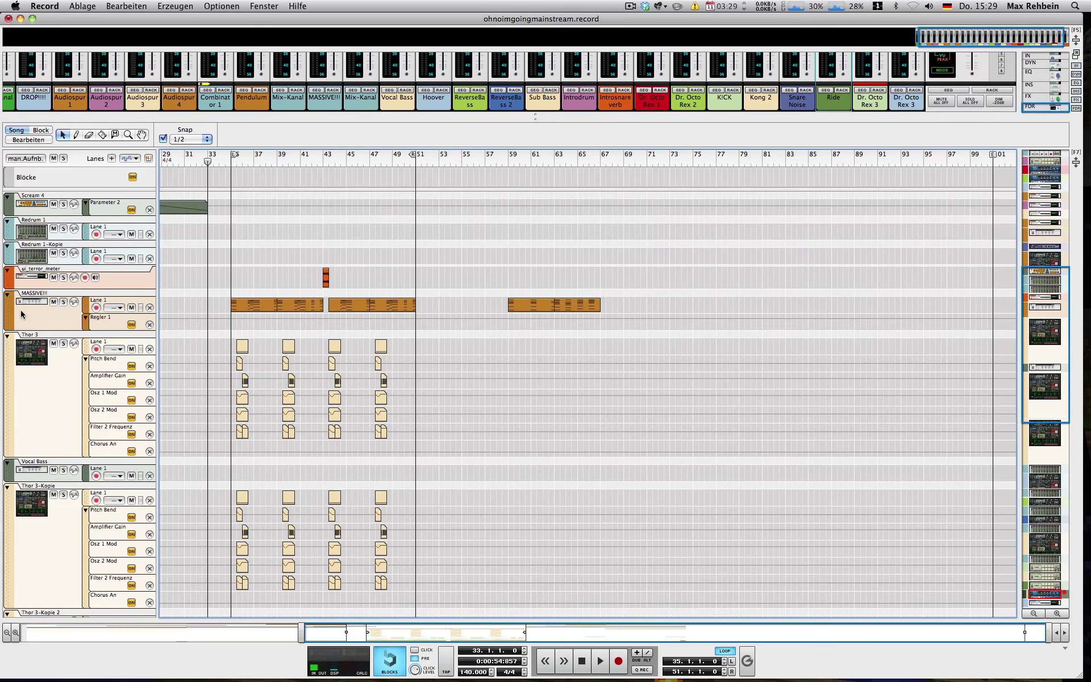
pyautogui.click(22, 314)
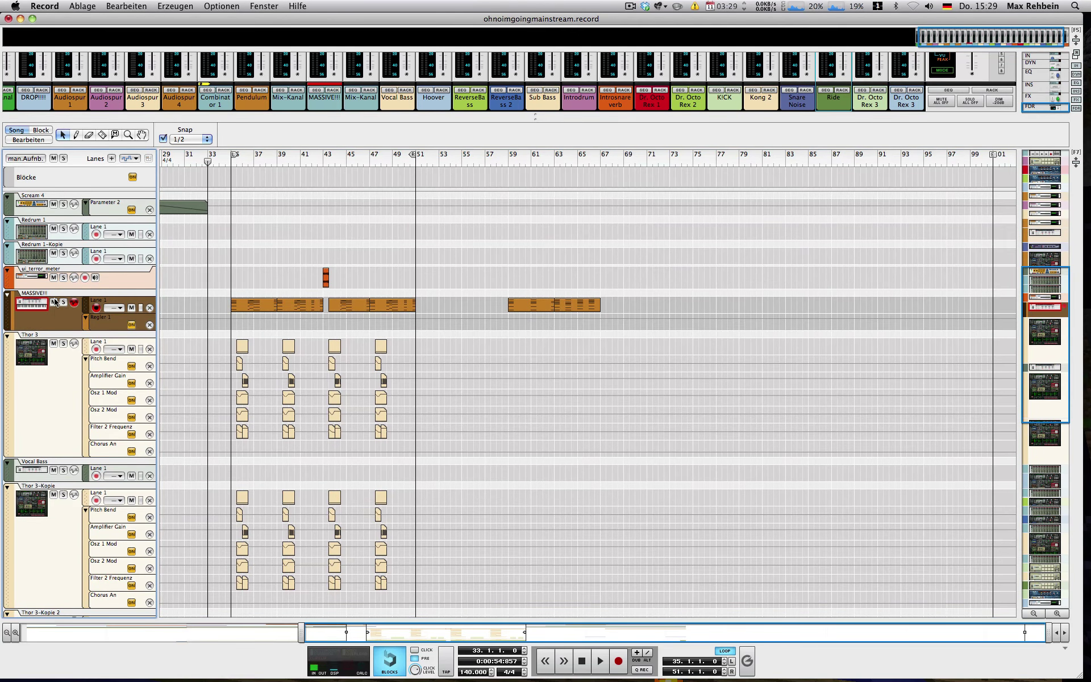
# Step: Solo the Dr. Octo Rex 3, Ride, Kong 2 and KICK tracks and play the drums together briefly
pyautogui.scroll(-10, 203, 334)
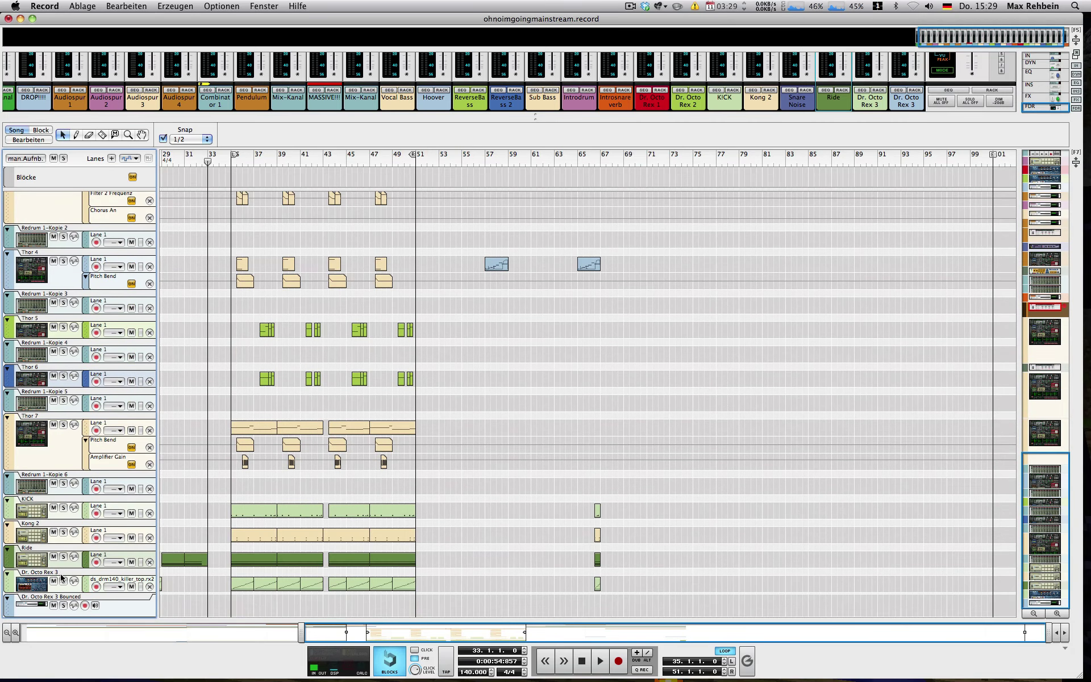
pyautogui.click(63, 581)
pyautogui.click(63, 556)
pyautogui.click(63, 532)
pyautogui.click(64, 507)
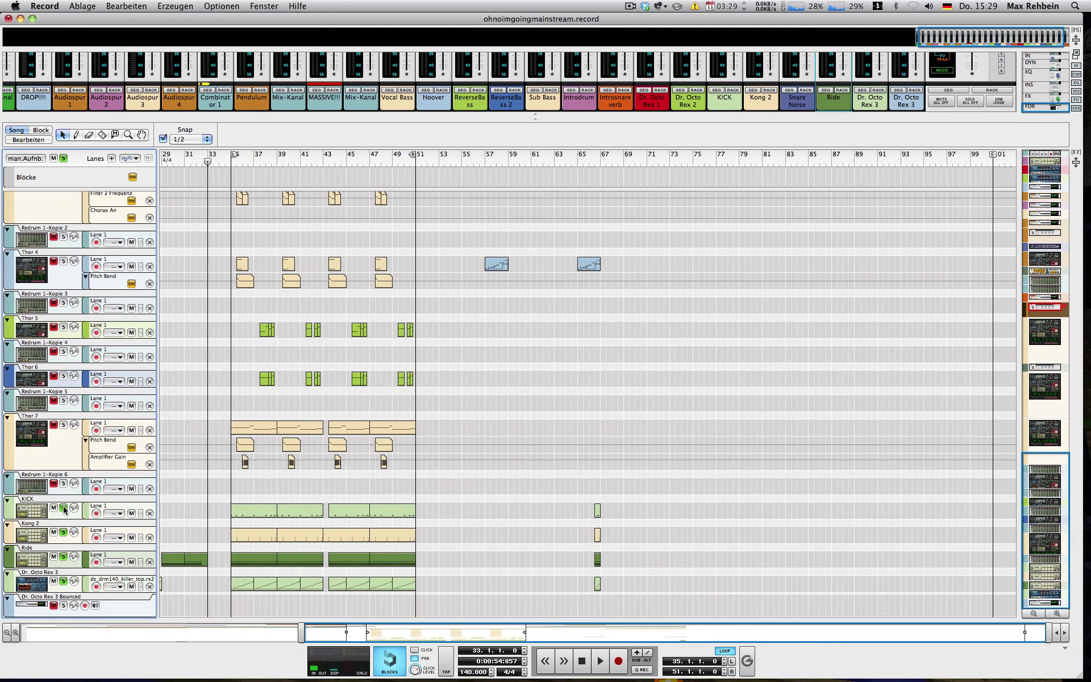
pyautogui.click(263, 490)
pyautogui.press('space')
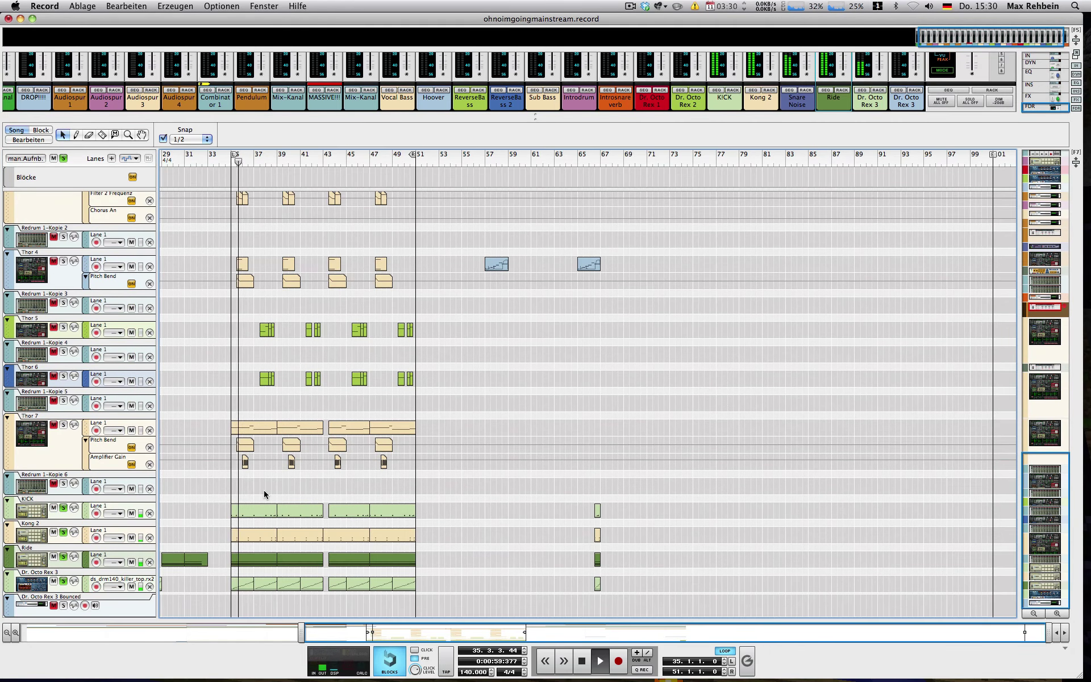
pyautogui.press('space')
# Step: Place the playhead at bar 29 and clear all track solos
pyautogui.scroll(3, 264, 490)
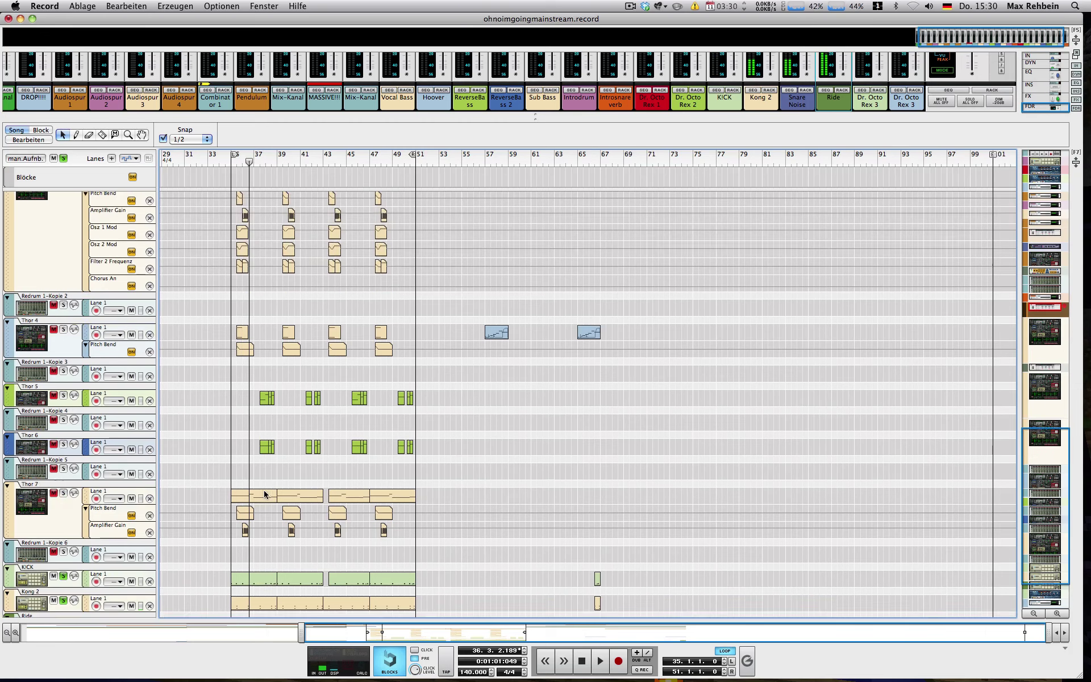
pyautogui.scroll(10, 264, 490)
pyautogui.click(180, 164)
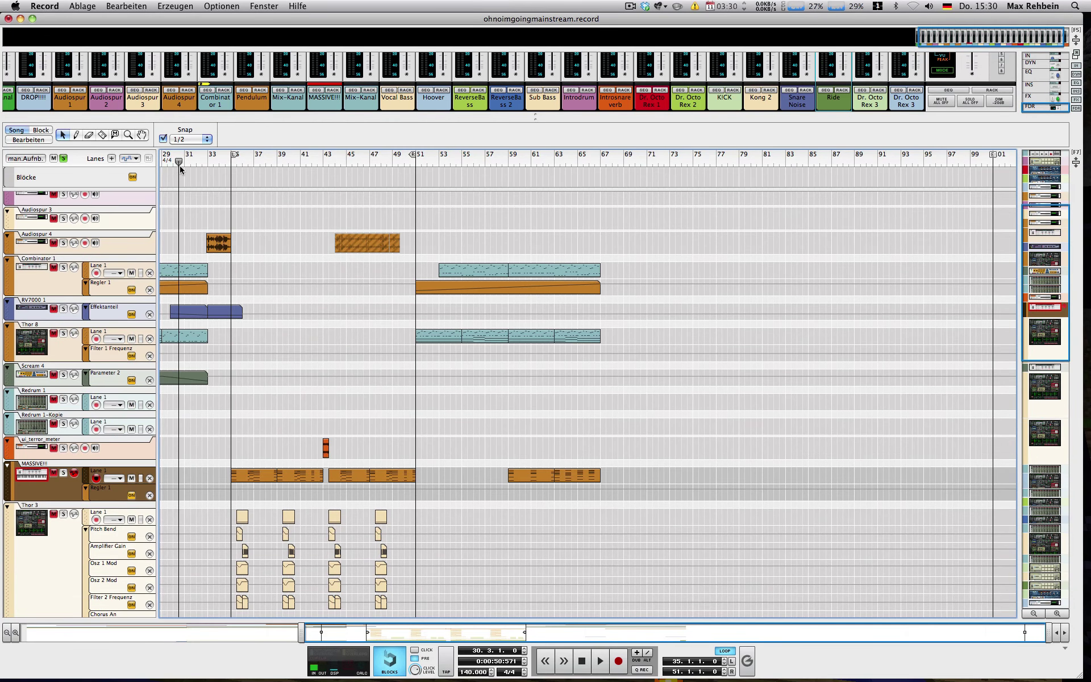
pyautogui.click(164, 161)
pyautogui.click(64, 158)
# Step: Mute the MASSIVE!!!, Thor 3, Vocal Bass, Thor 3-Kopie, Thor 3-Kopie 2, Redrum 1-Kopie 2 and Thor 4 tracks
pyautogui.scroll(-7, 223, 373)
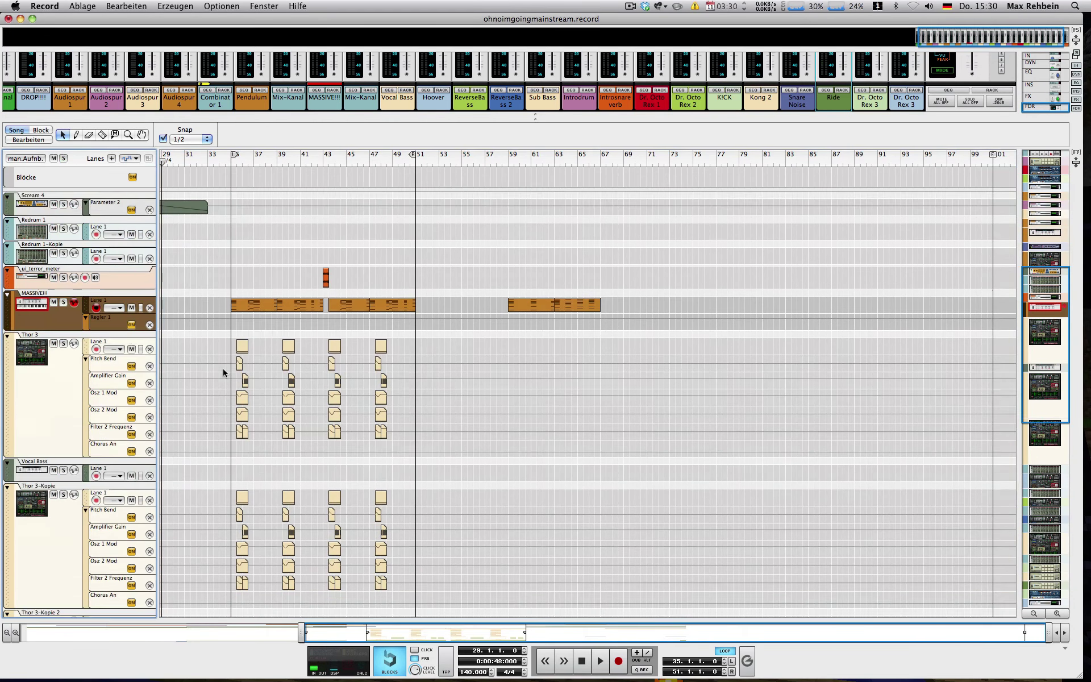
pyautogui.scroll(-2, 224, 373)
pyautogui.click(53, 268)
pyautogui.click(53, 309)
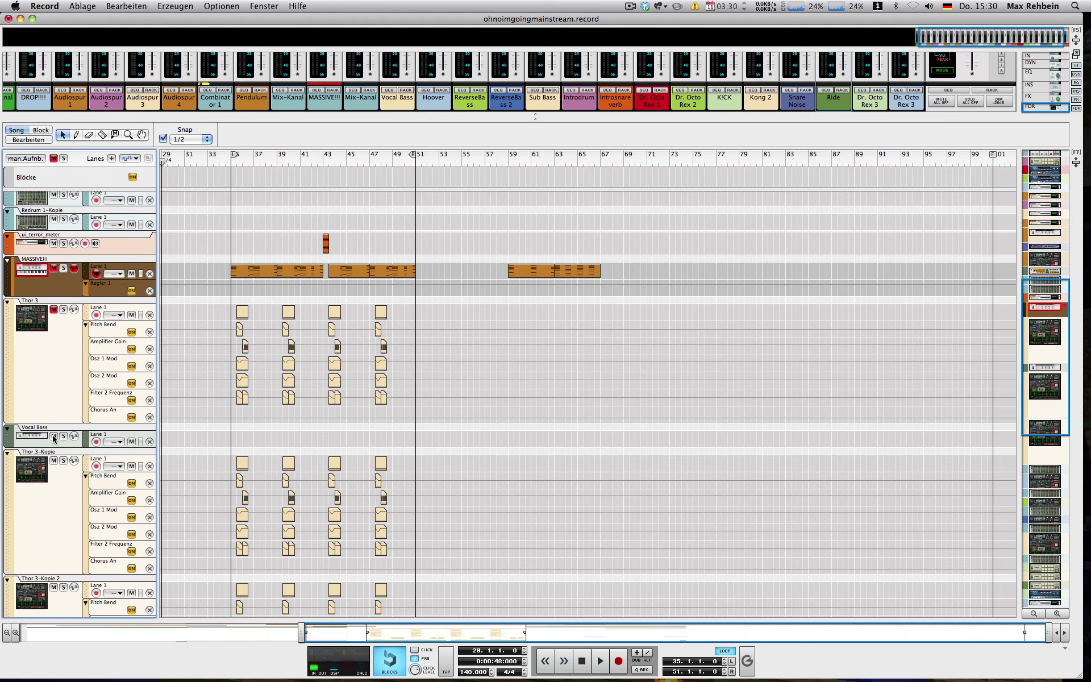
pyautogui.click(53, 437)
pyautogui.click(53, 460)
pyautogui.scroll(-10, 54, 461)
pyautogui.click(53, 348)
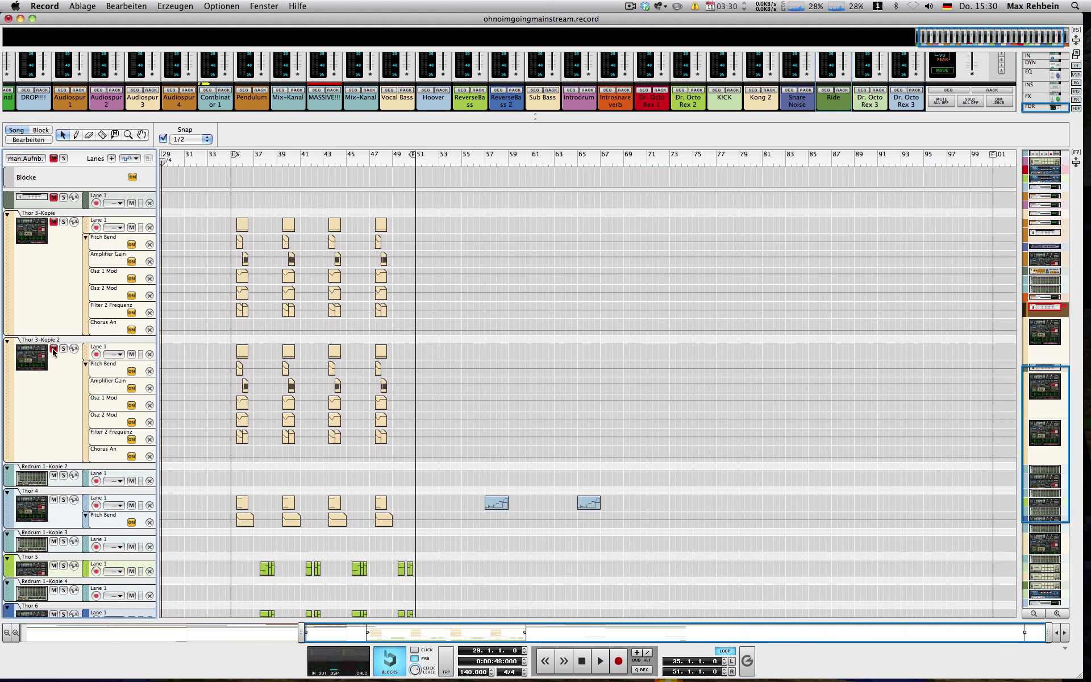
pyautogui.click(53, 475)
pyautogui.click(53, 499)
# Step: Play from about bar 31 into the drop with the bass tracks muted, and clear all track mutes
pyautogui.press('KP_1')
pyautogui.scroll(-6, 183, 462)
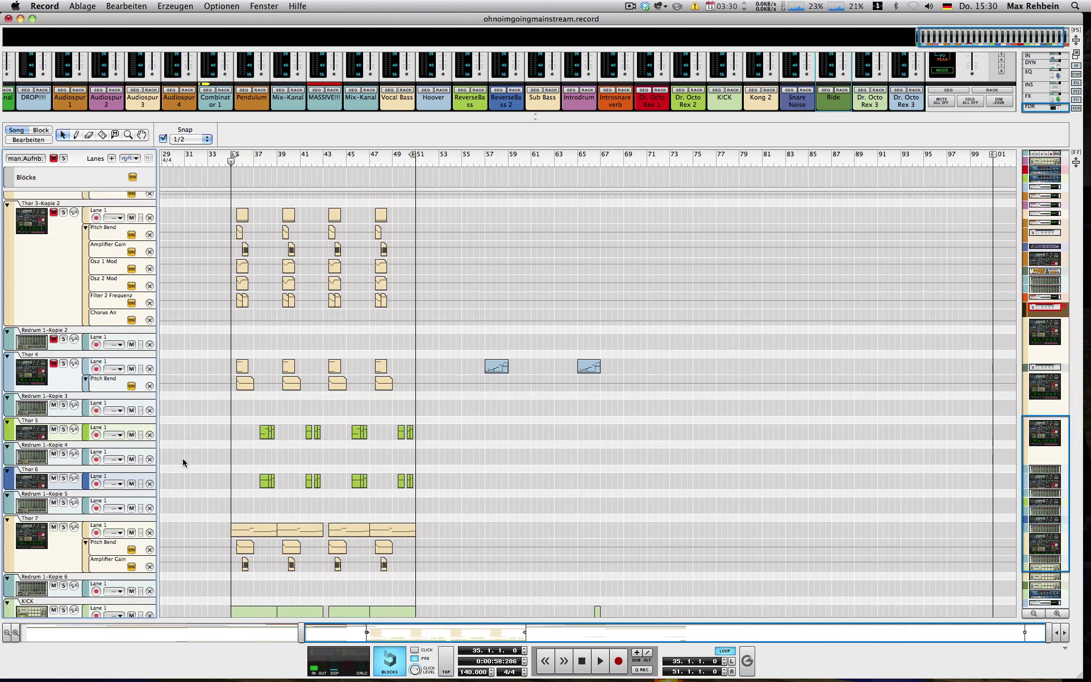
pyautogui.scroll(-2, 183, 462)
pyautogui.click(189, 162)
pyautogui.press('space')
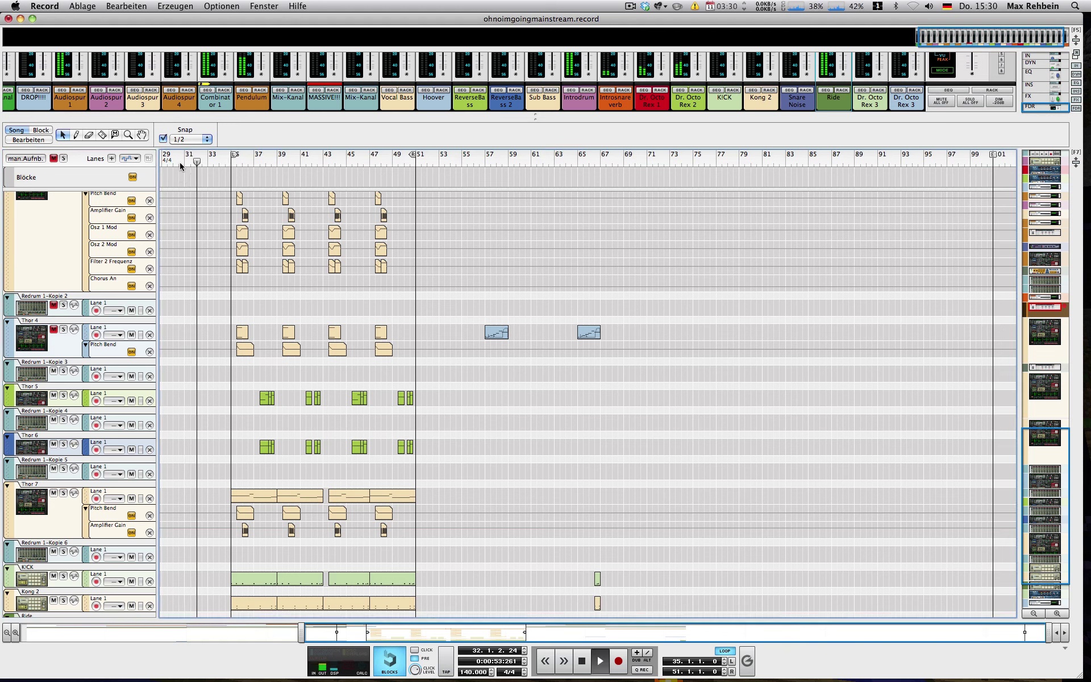
pyautogui.click(54, 159)
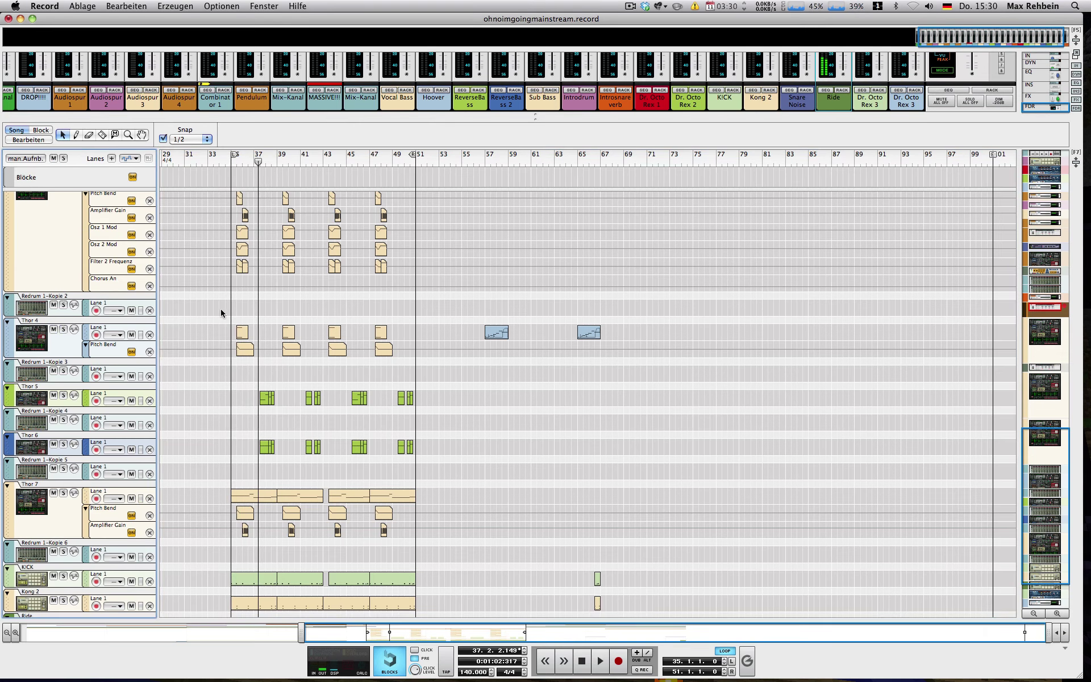
# Step: Return to the MASSIVE!!! track and play the full unmuted arrangement from bar 35 for a few bars
pyautogui.scroll(10, 203, 299)
pyautogui.press('space')
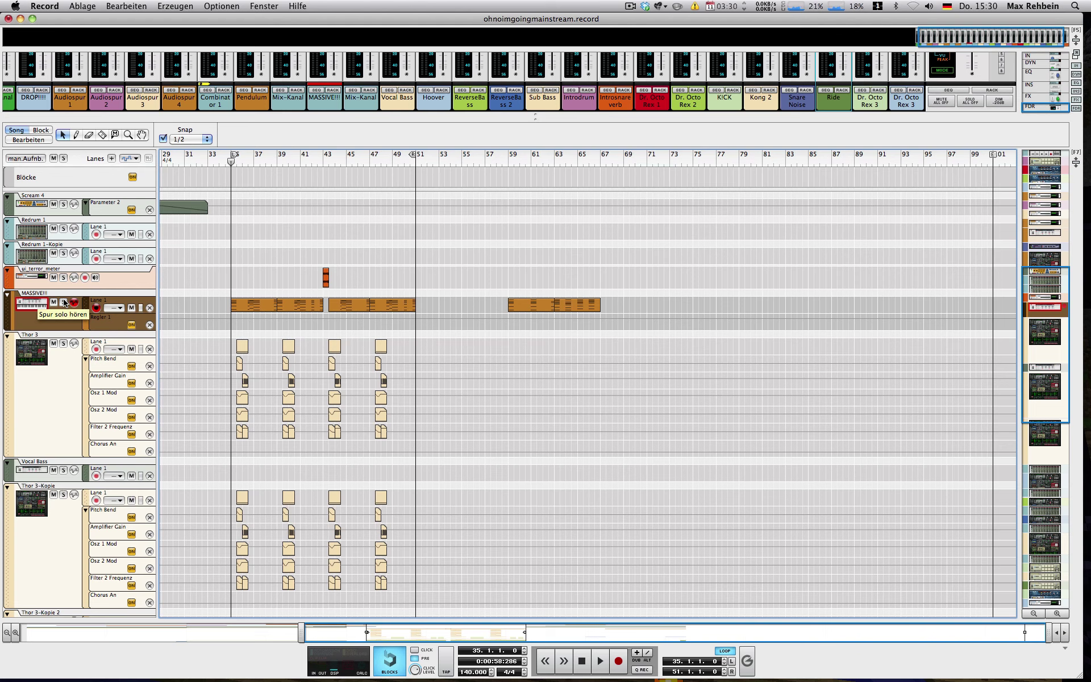
pyautogui.press('space')
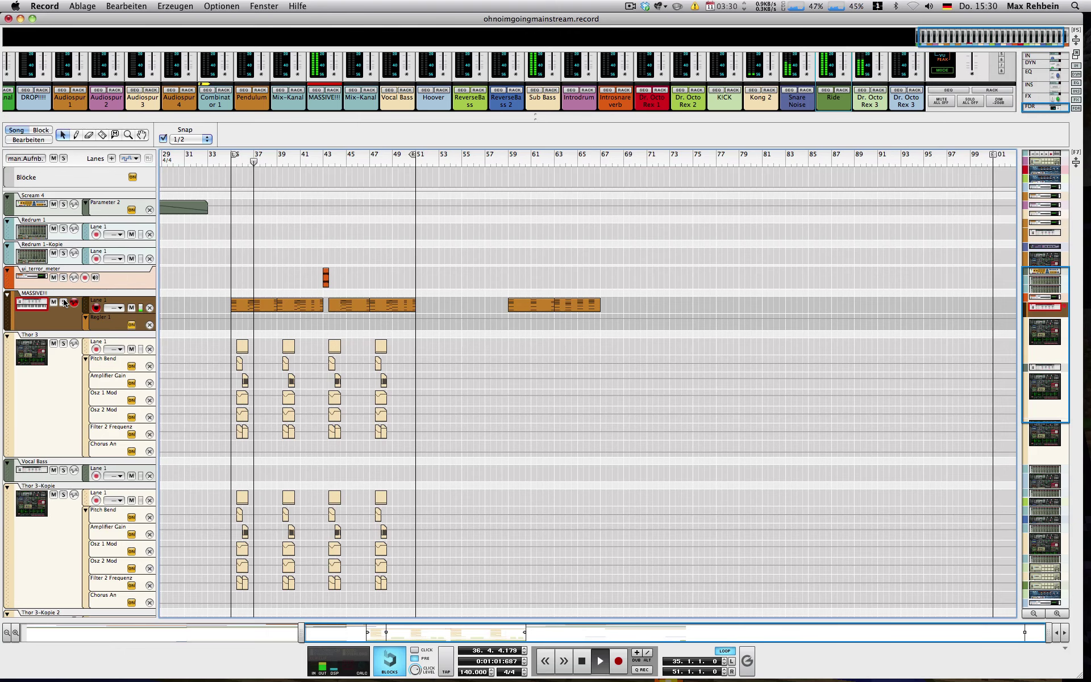
pyautogui.press('space')
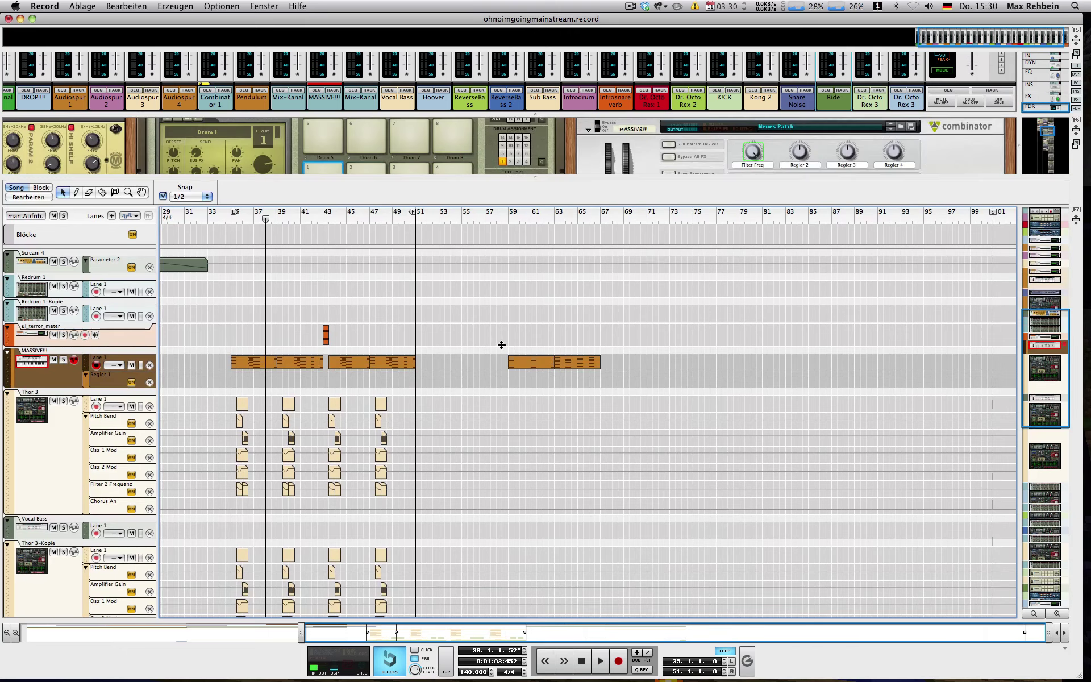
# Step: Enlarge the rack above the sequencer and look through its devices
pyautogui.press('F6')
pyautogui.moveTo(1052, 159); pyautogui.dragTo(1081, 259)
pyautogui.scroll(6, 1063, 245)
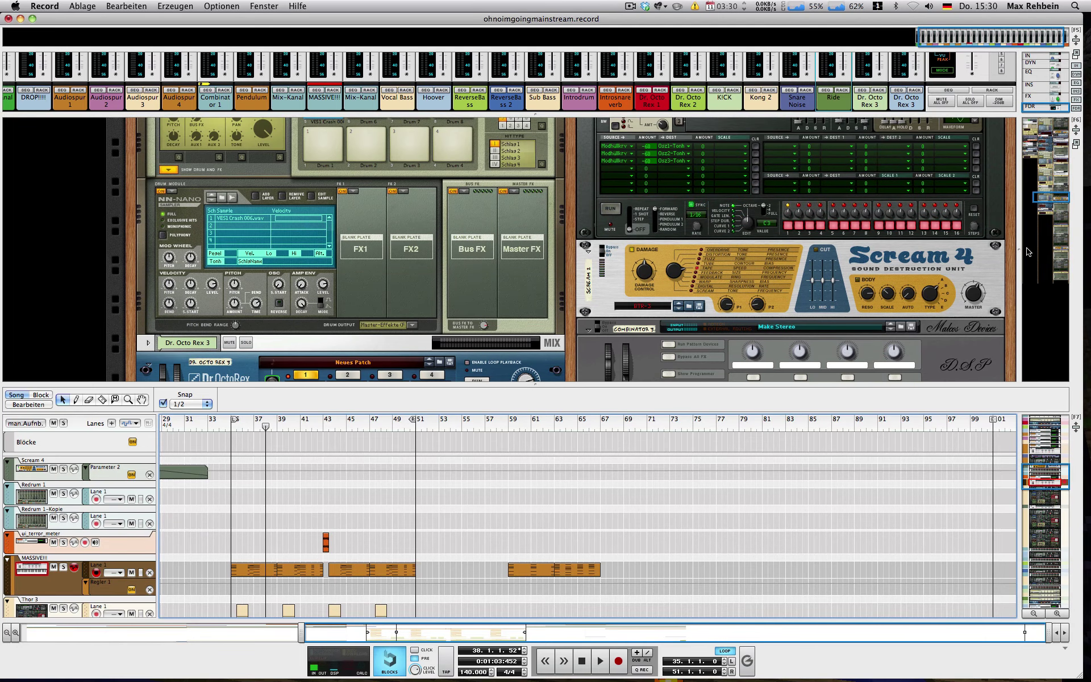
# Step: Place the playhead at bar 43, solo the ui_terror_meter audio track and play its clip briefly
pyautogui.click(302, 424)
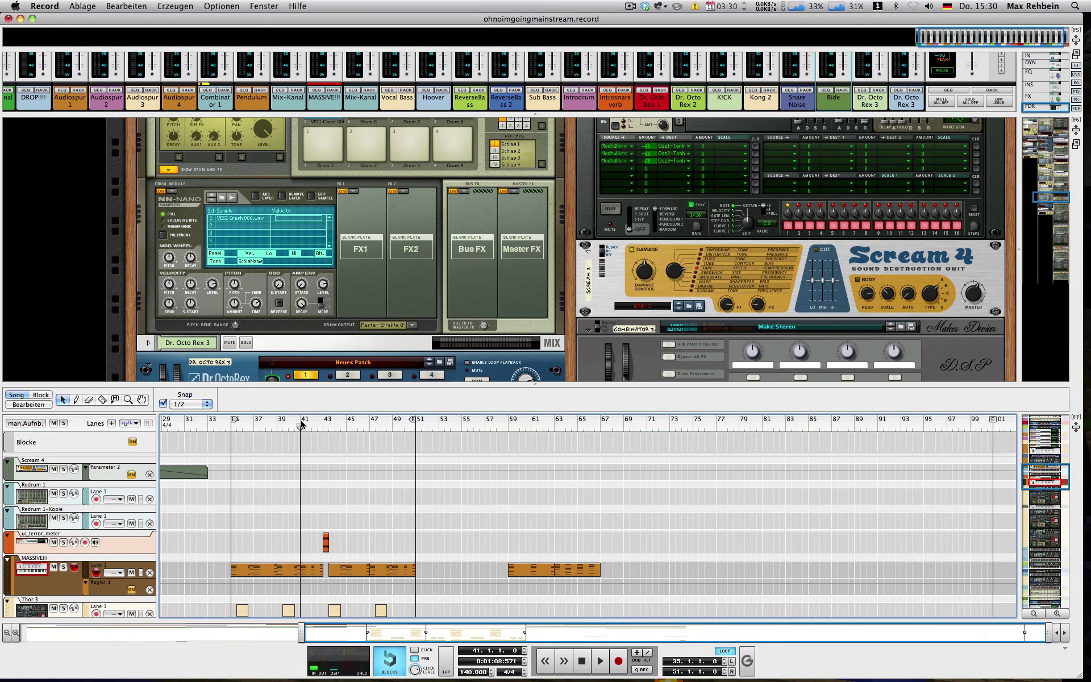
pyautogui.scroll(3, 569, 250)
pyautogui.moveTo(302, 425); pyautogui.dragTo(324, 428)
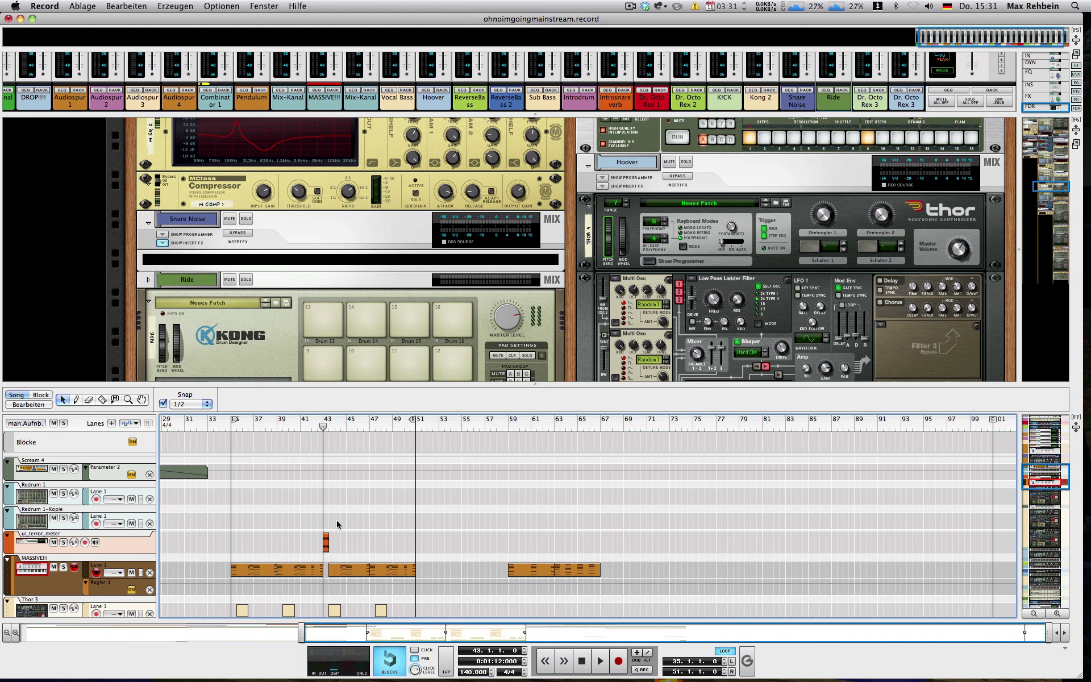
pyautogui.click(64, 542)
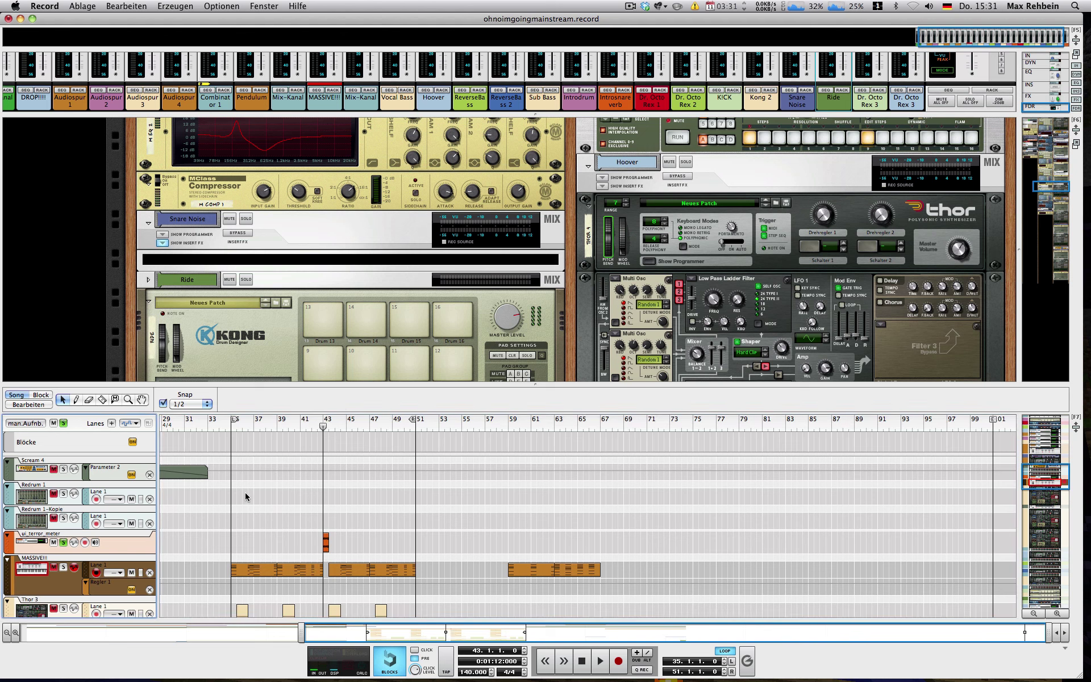
pyautogui.press('space')
pyautogui.press('space')
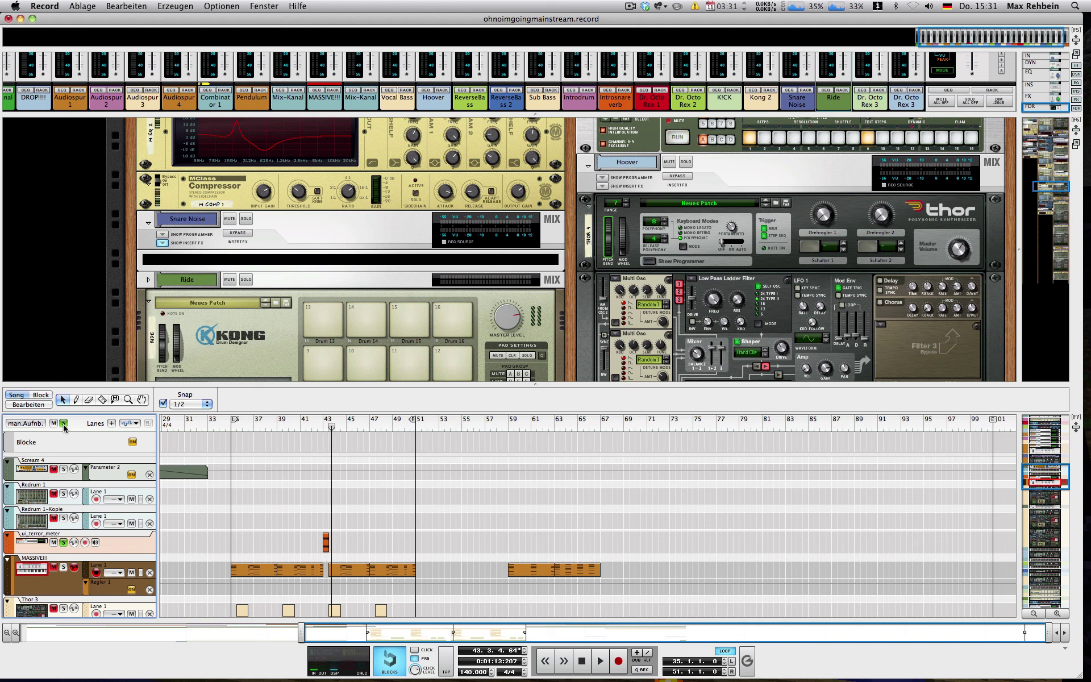